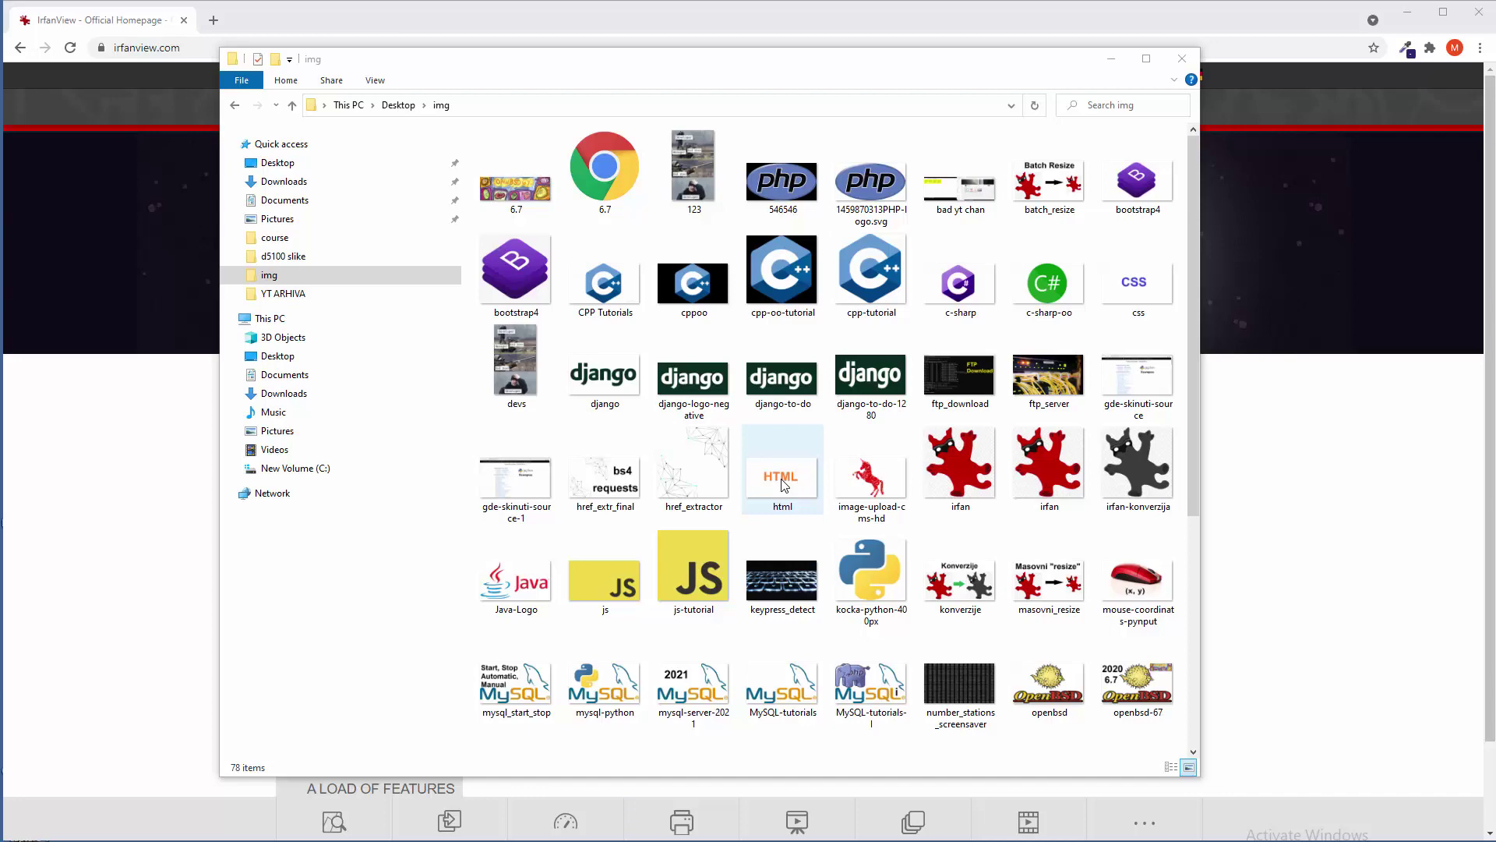
Bring the Chrome window with the IrfanView 4.57 download page in front of the img folder.
{"action": "left_click", "coordinate": [161, 430]}
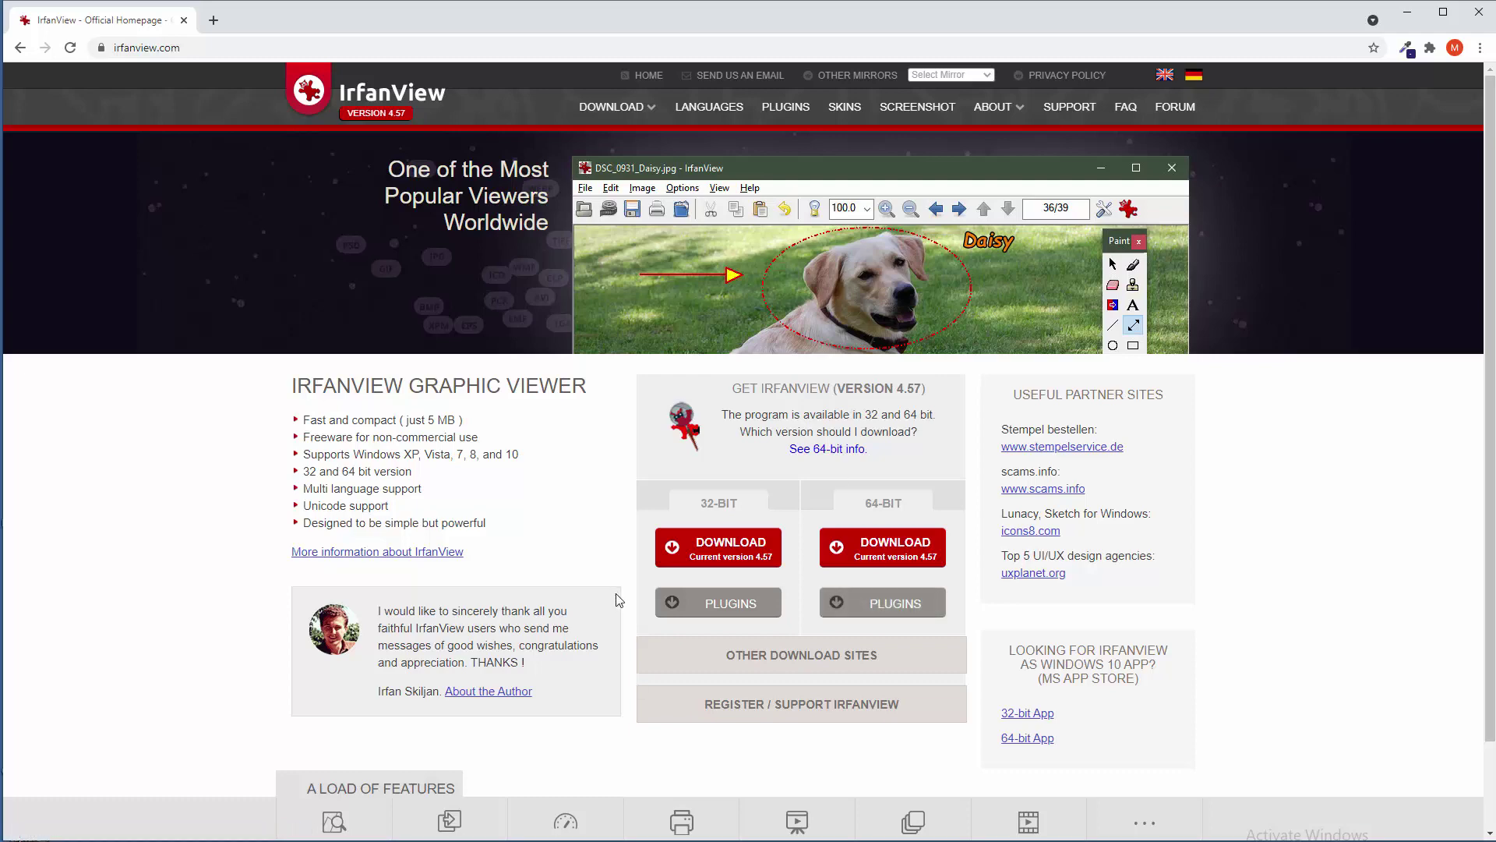
Open CPP Tutorials.jpg from the img folder with IrfanView 64-bit.
{"action": "key", "text": "alt+Tab"}
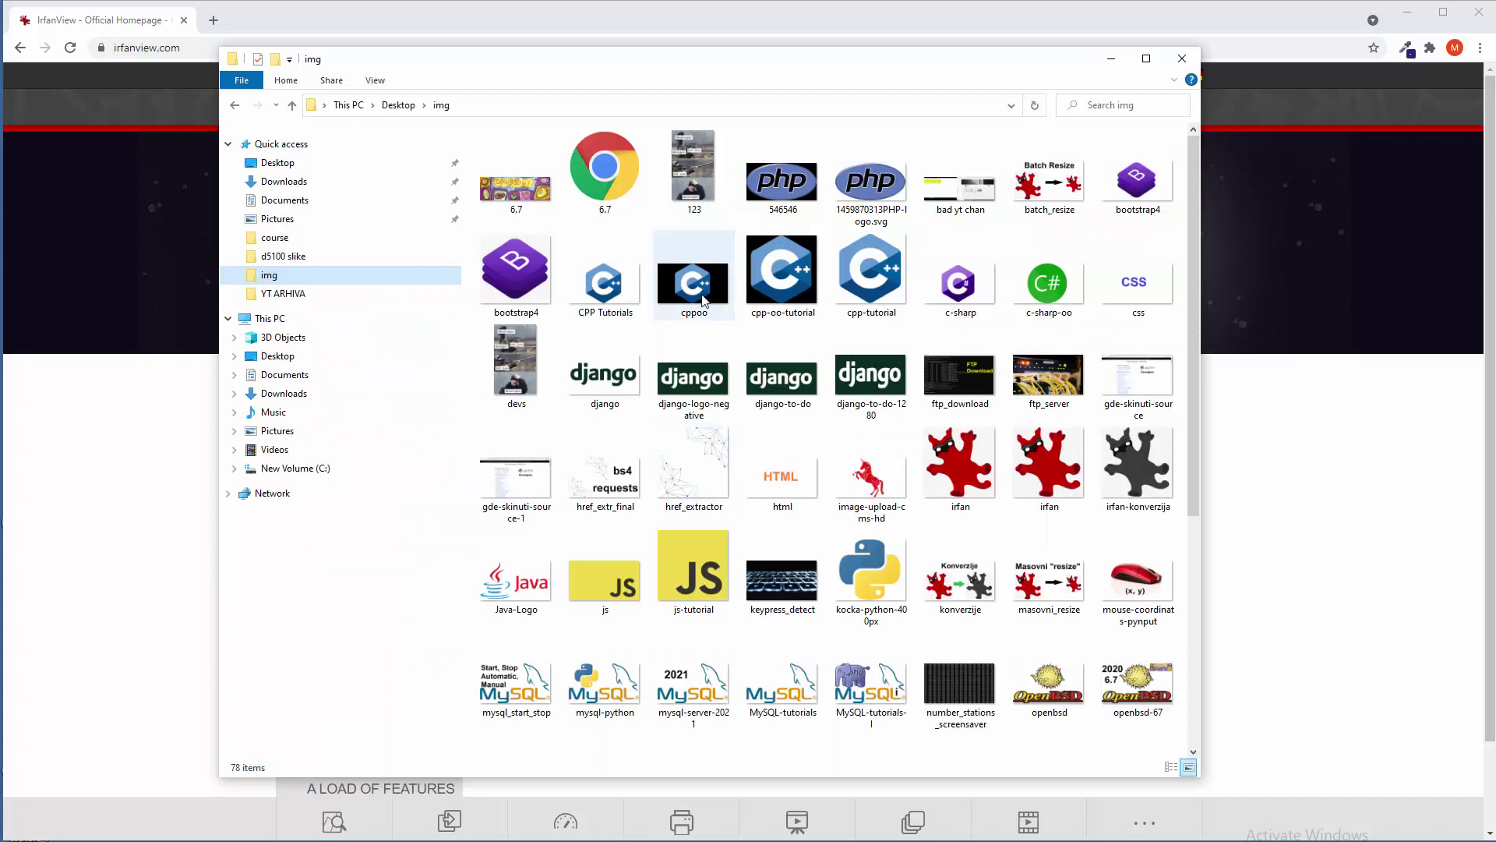
{"action": "left_click", "coordinate": [626, 290]}
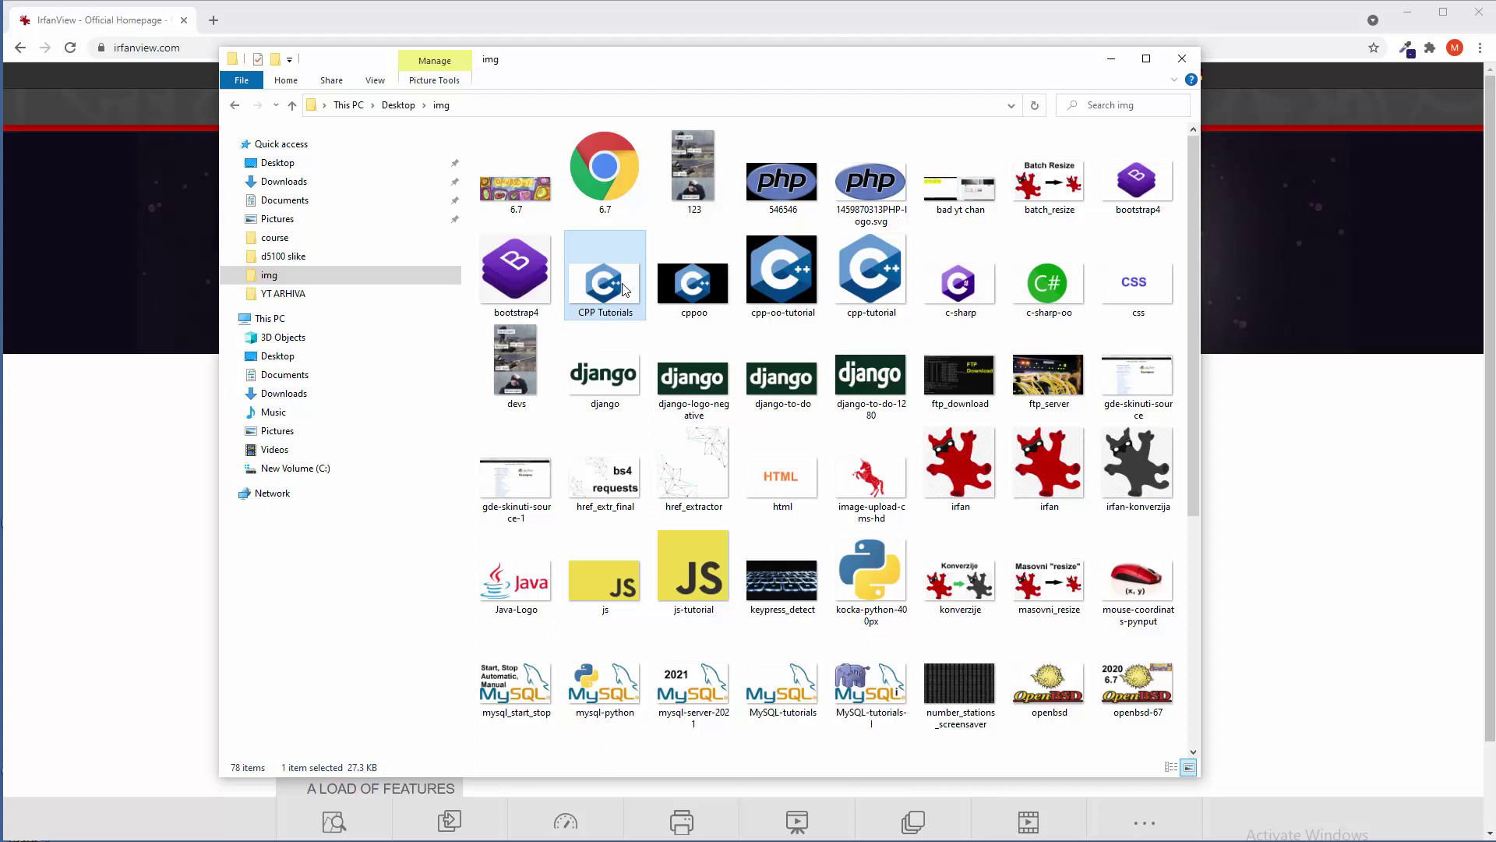
{"action": "right_click", "coordinate": [624, 290]}
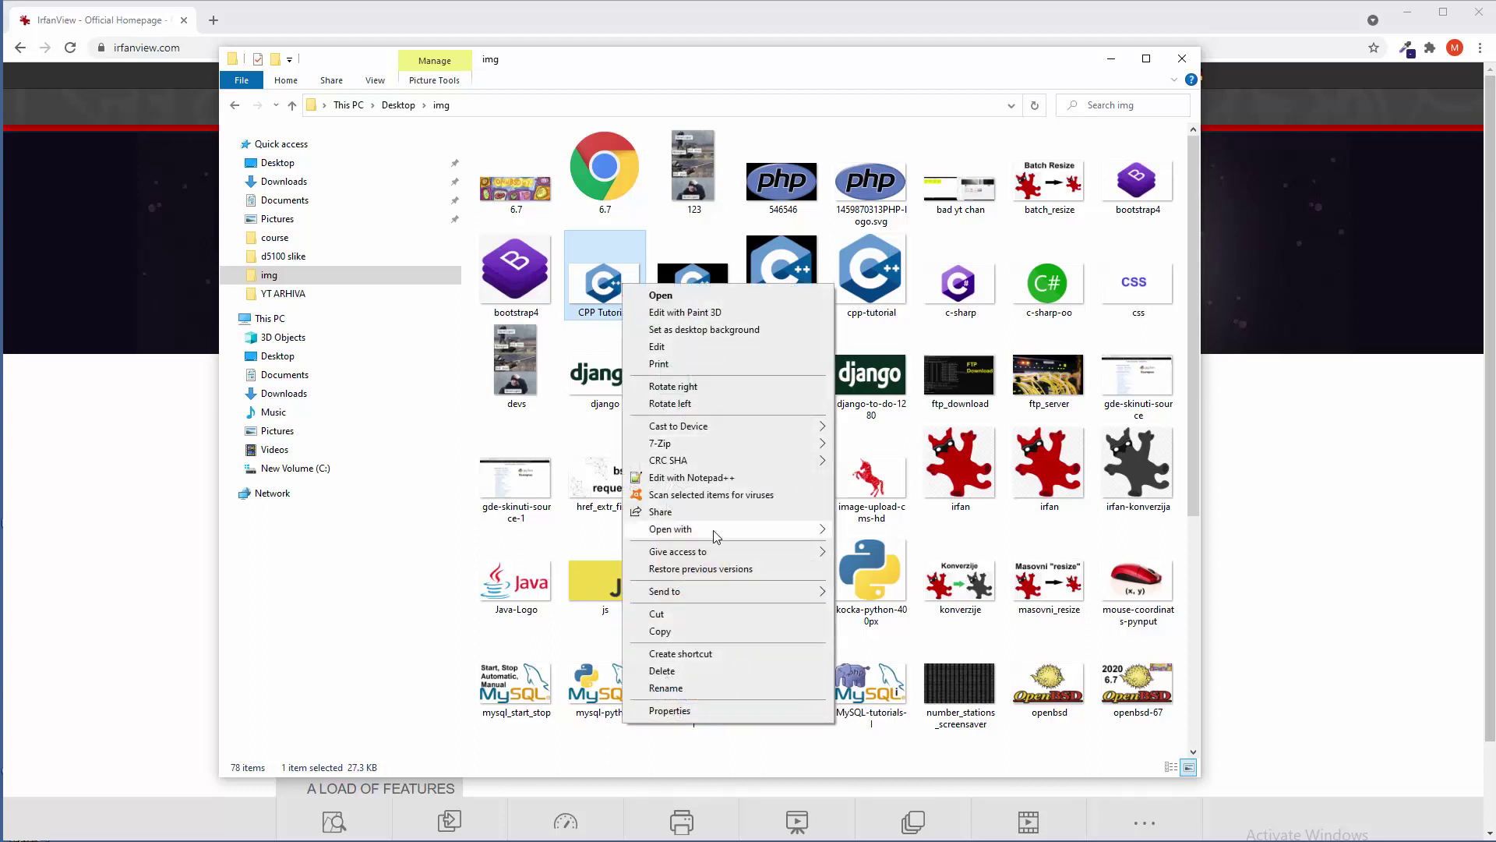
{"action": "mouse_move", "coordinate": [717, 533]}
{"action": "left_click", "coordinate": [876, 536]}
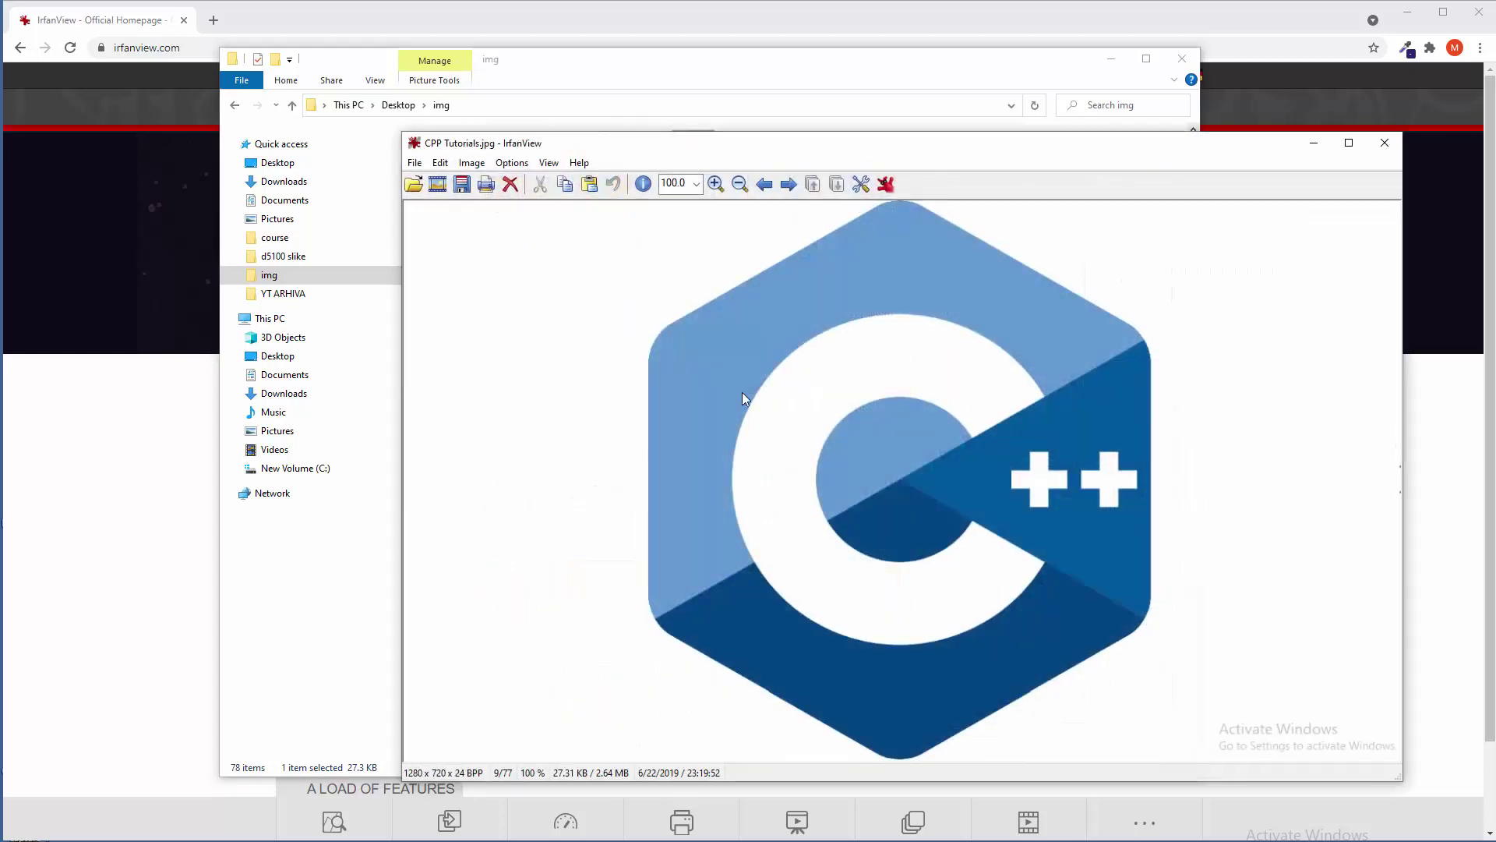
{"action": "left_click", "coordinate": [471, 163]}
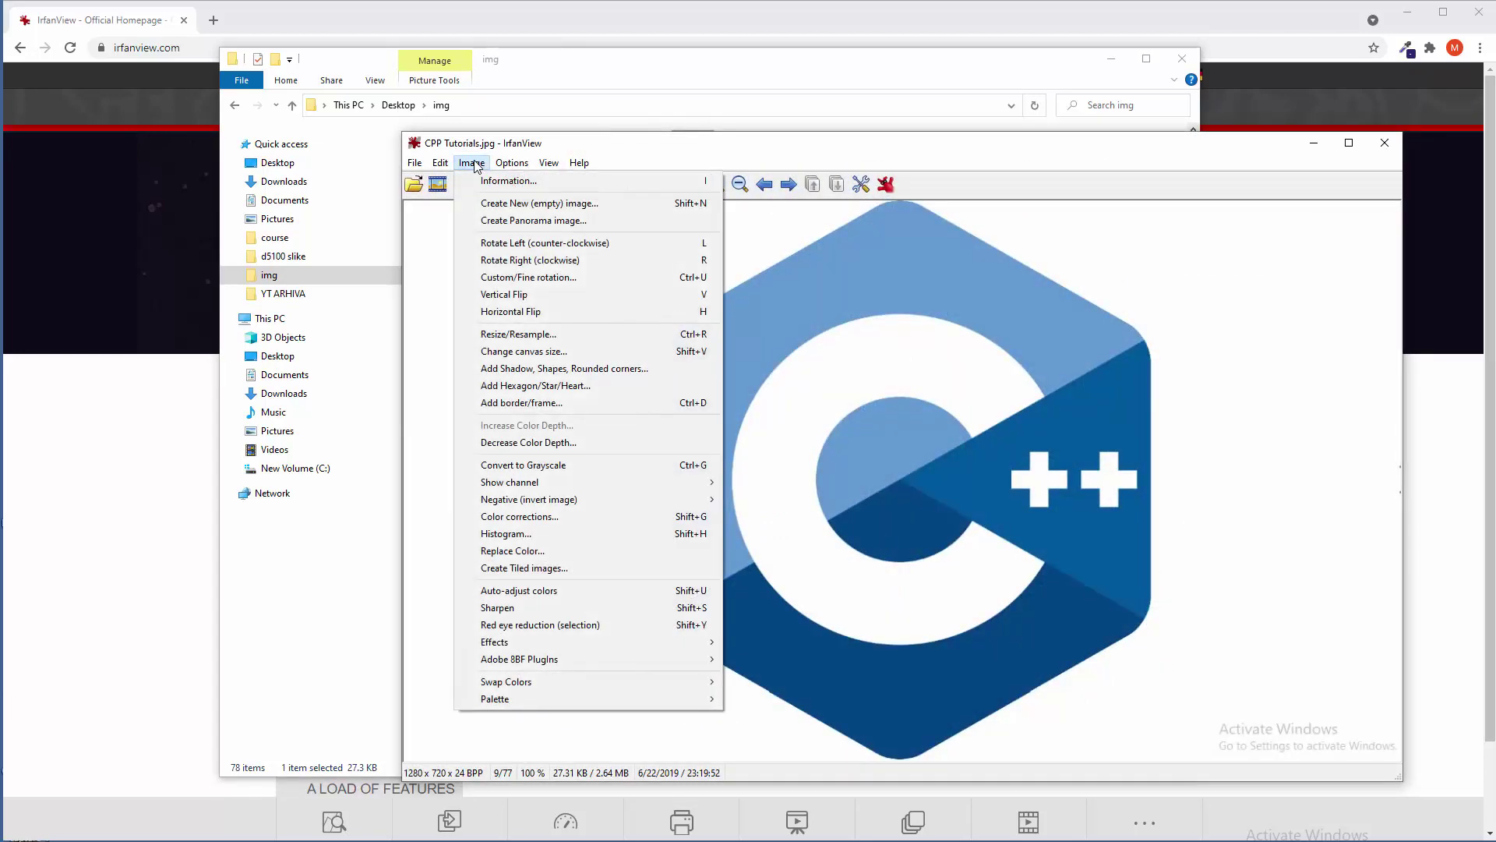
{"action": "left_click", "coordinate": [547, 443]}
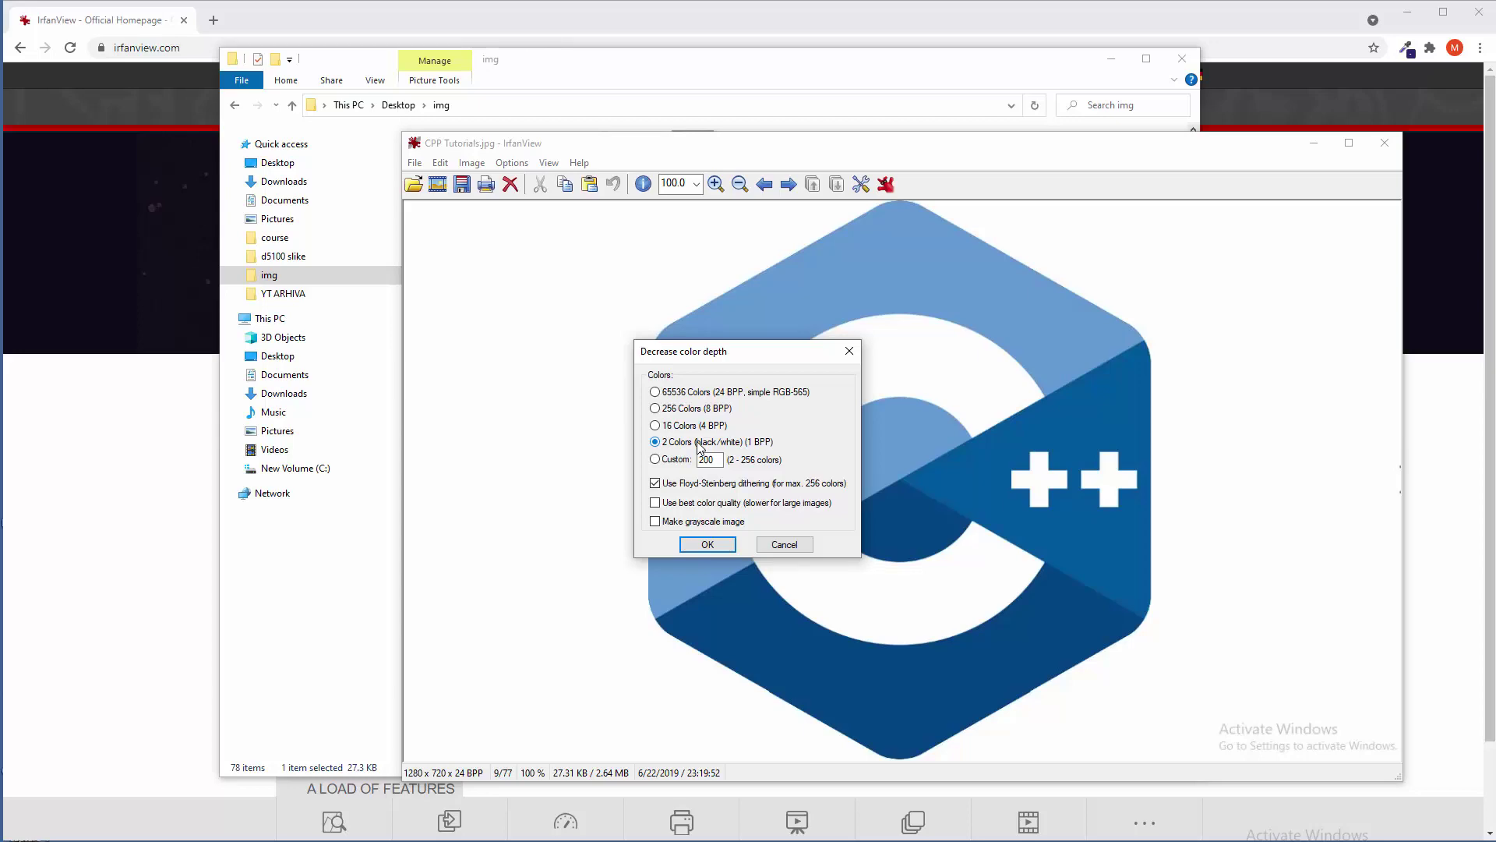
{"action": "left_click", "coordinate": [708, 544]}
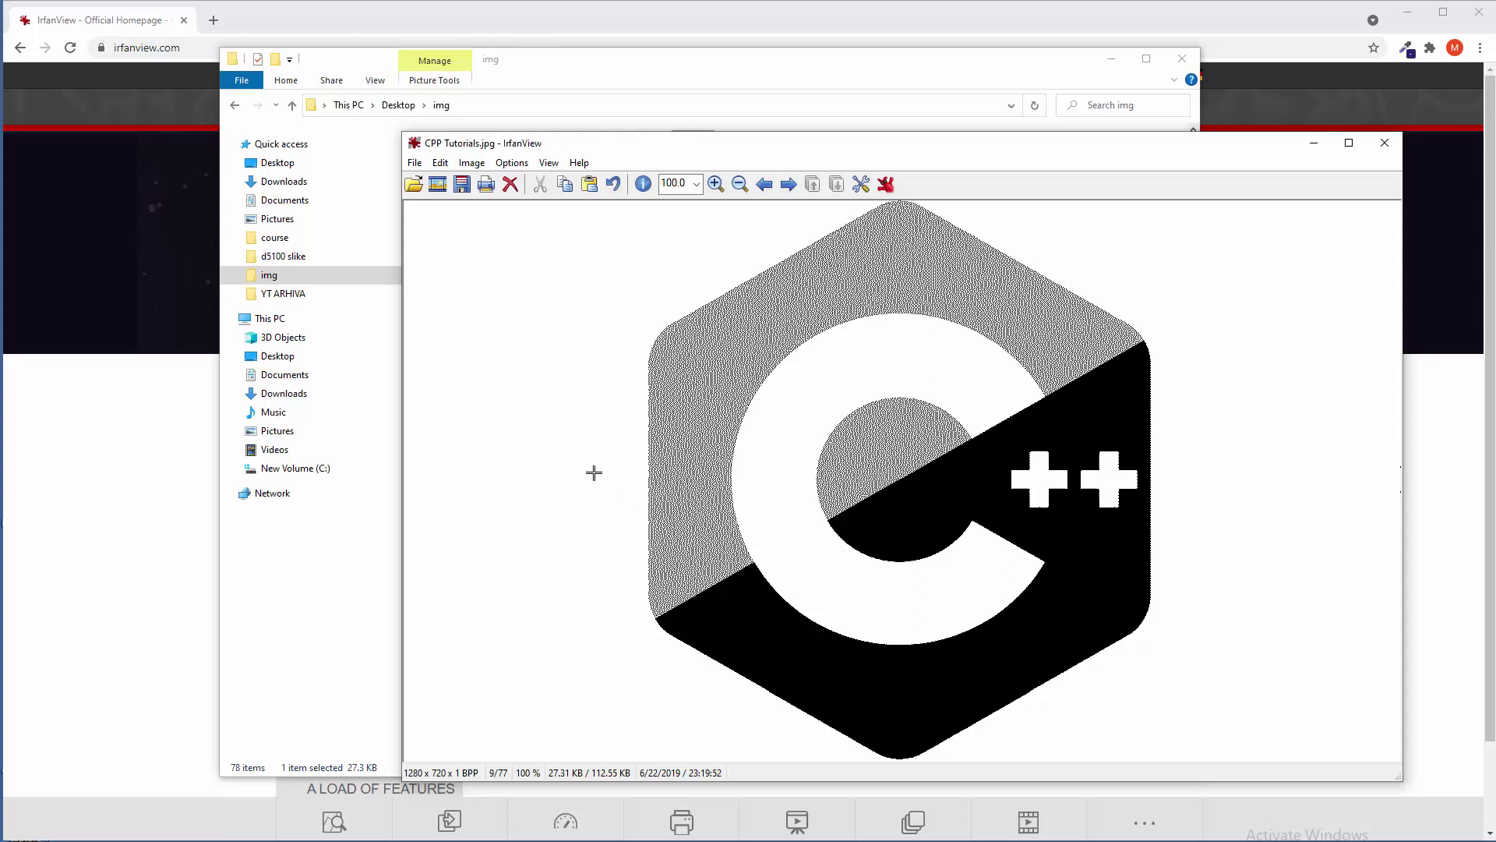
{"action": "key", "text": "ctrl+z"}
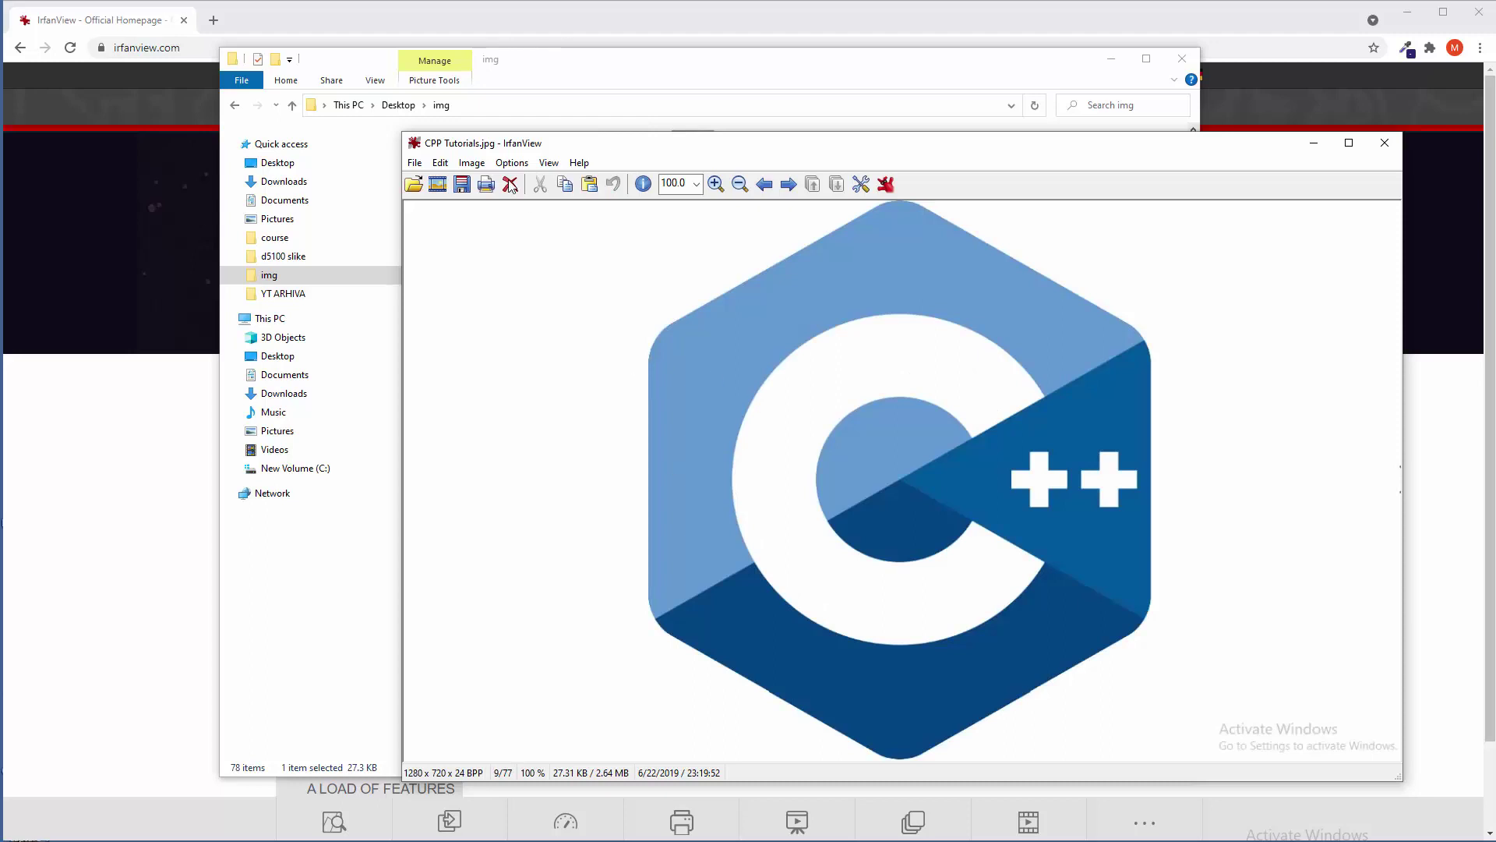
{"action": "left_click", "coordinate": [474, 164]}
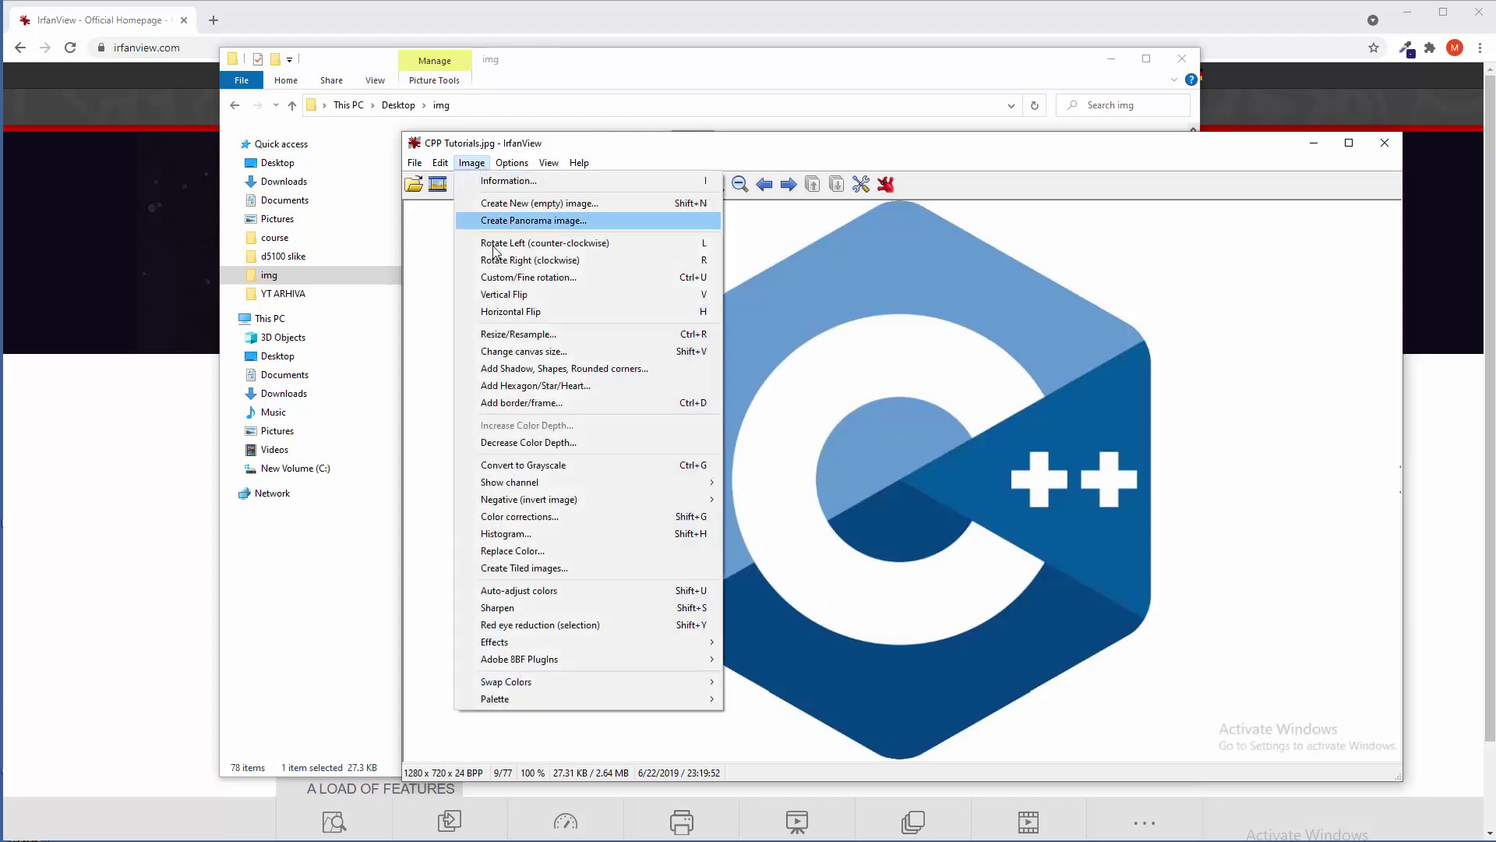
{"action": "left_click", "coordinate": [560, 466]}
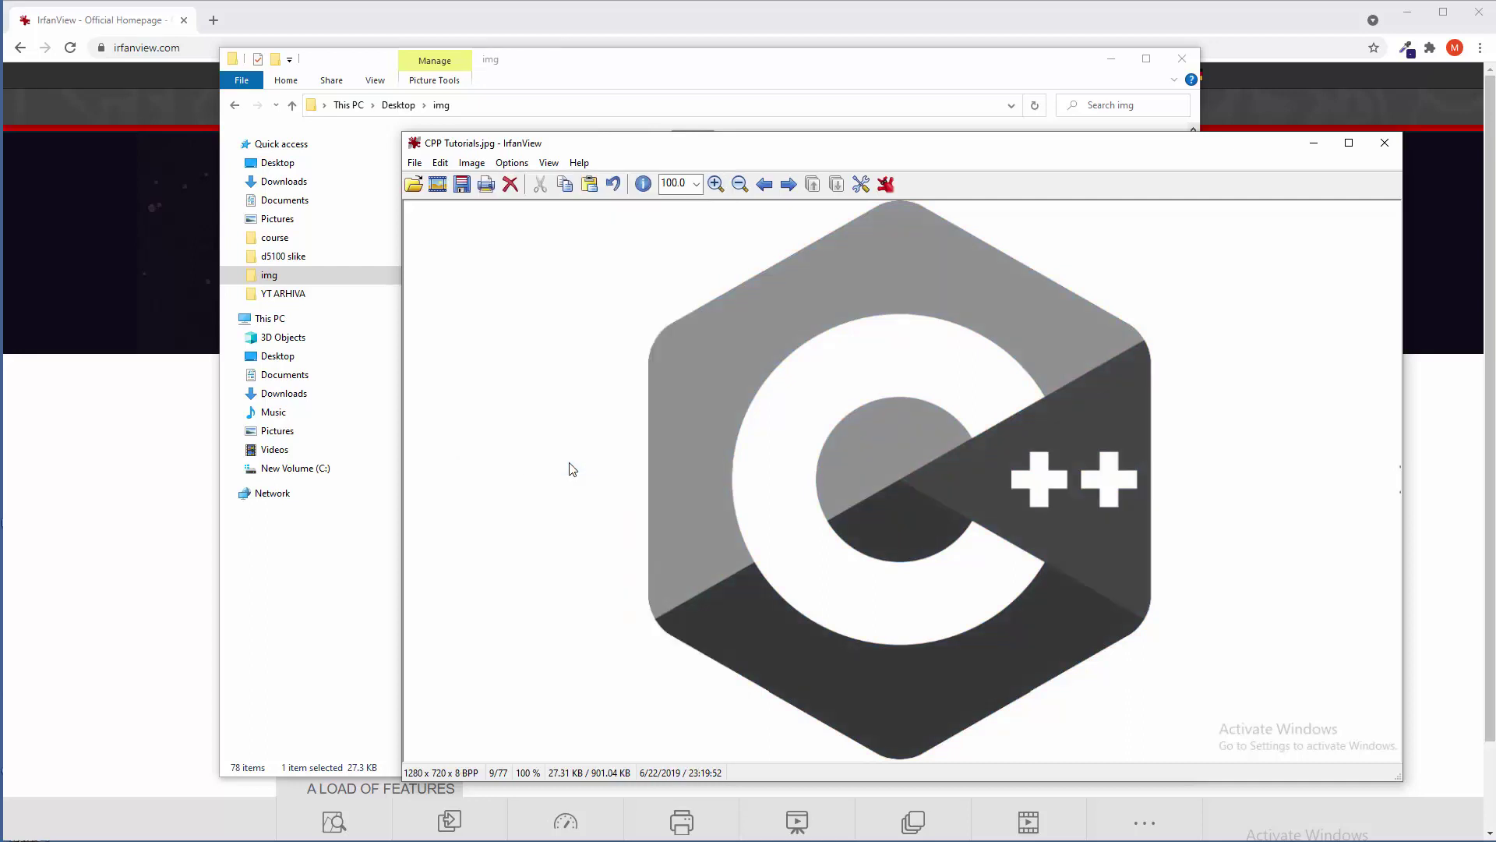
{"action": "key", "text": "ctrl+z"}
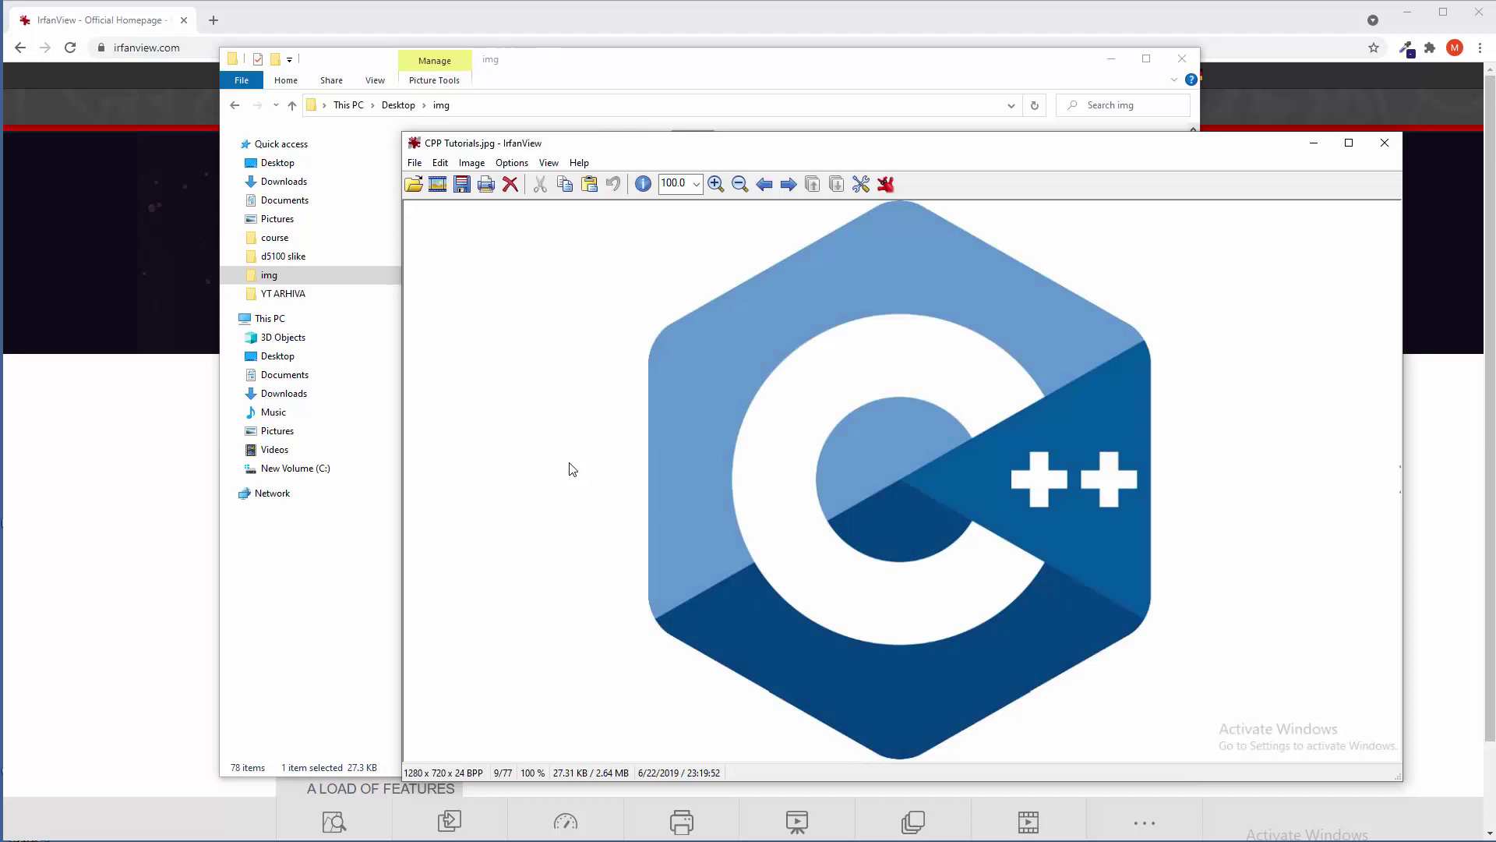
Invert CPP Tutorials.jpg into a negative across all colour channels.
{"action": "left_click", "coordinate": [473, 165]}
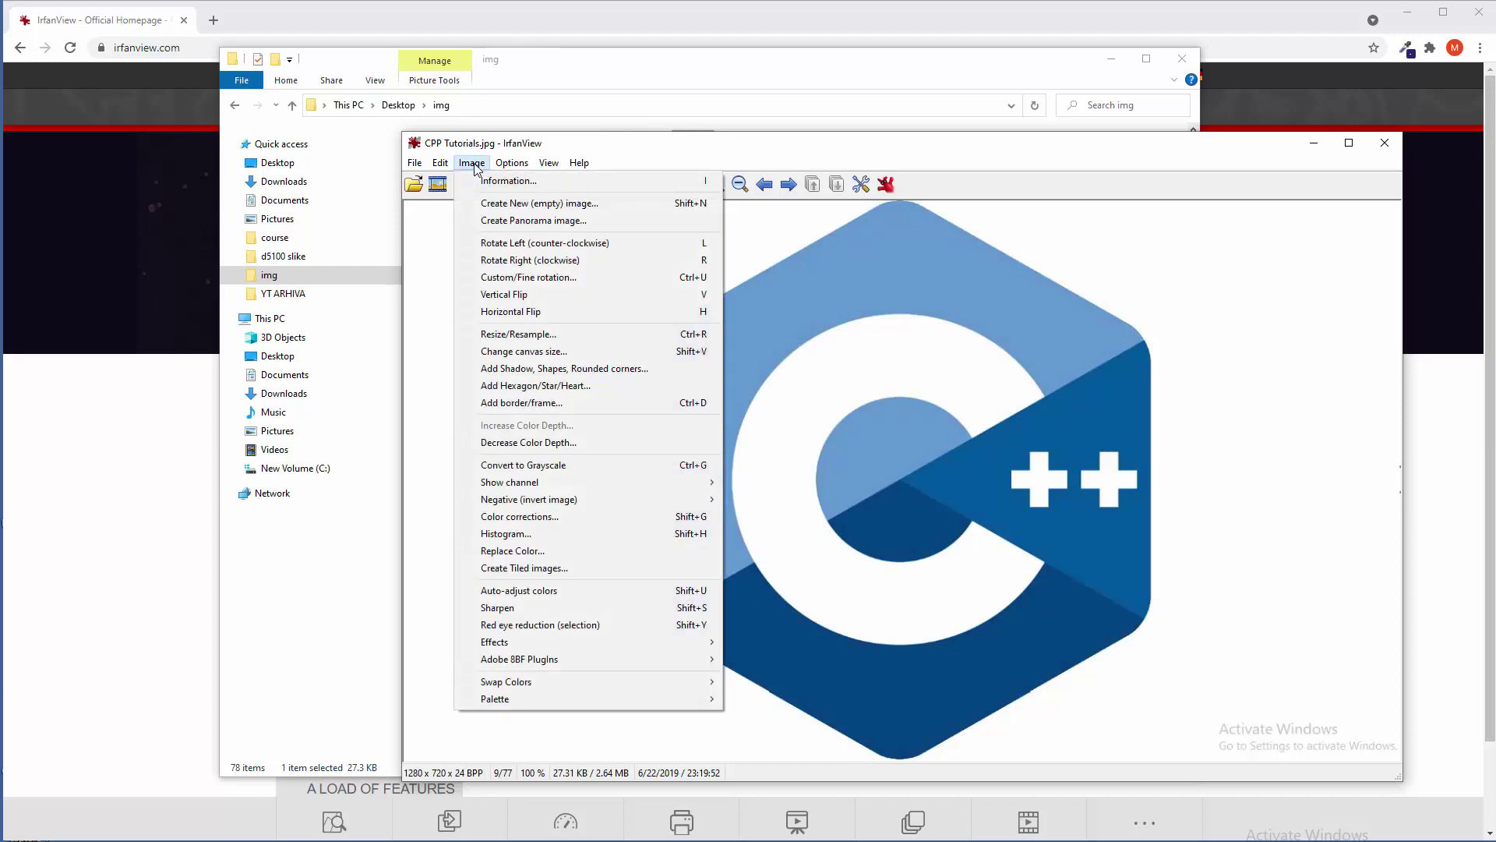
{"action": "mouse_move", "coordinate": [536, 505]}
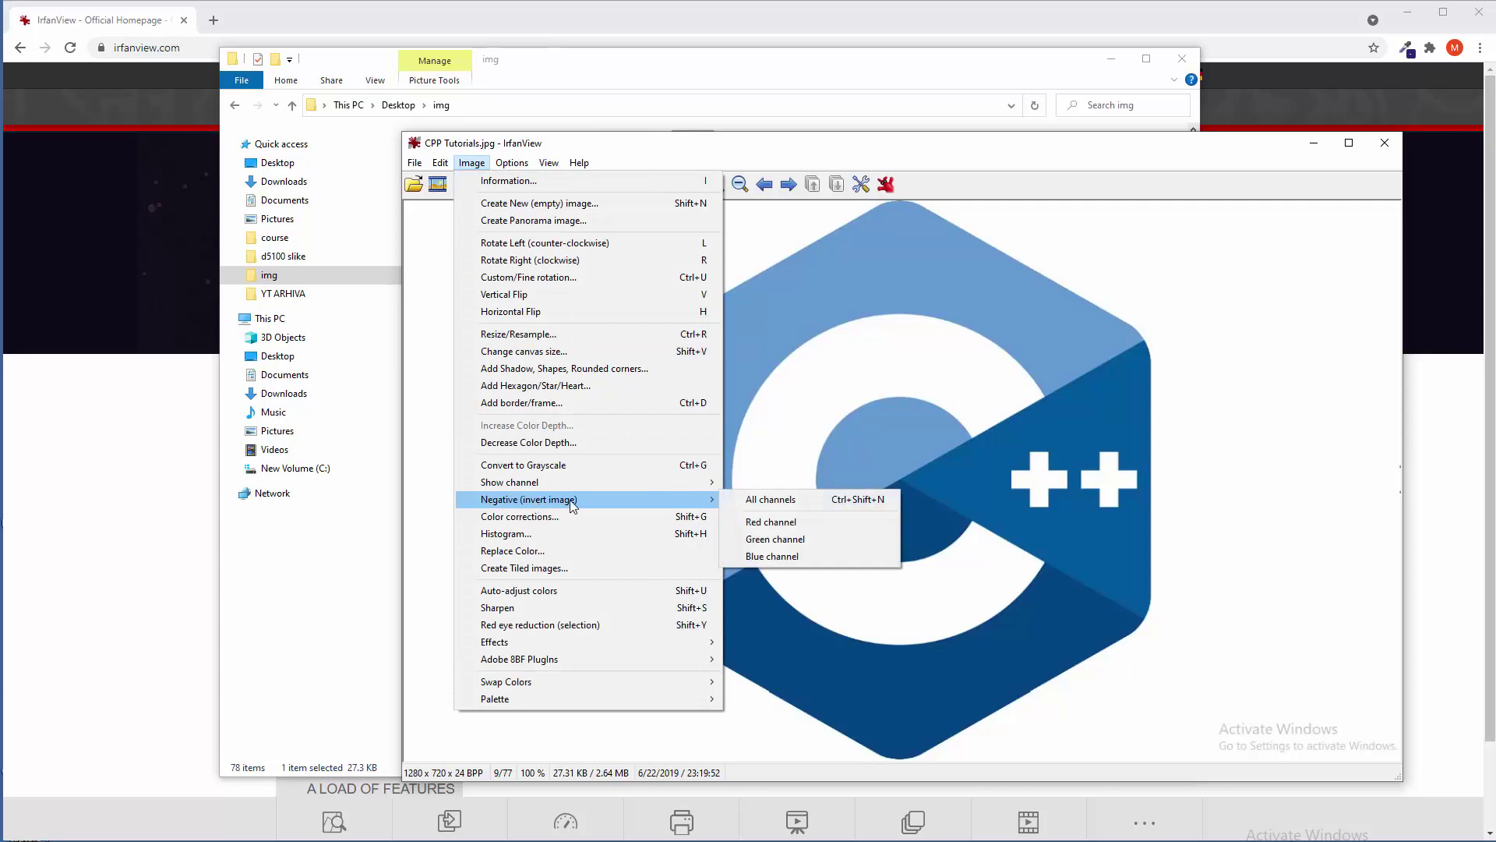
{"action": "left_click", "coordinate": [786, 503]}
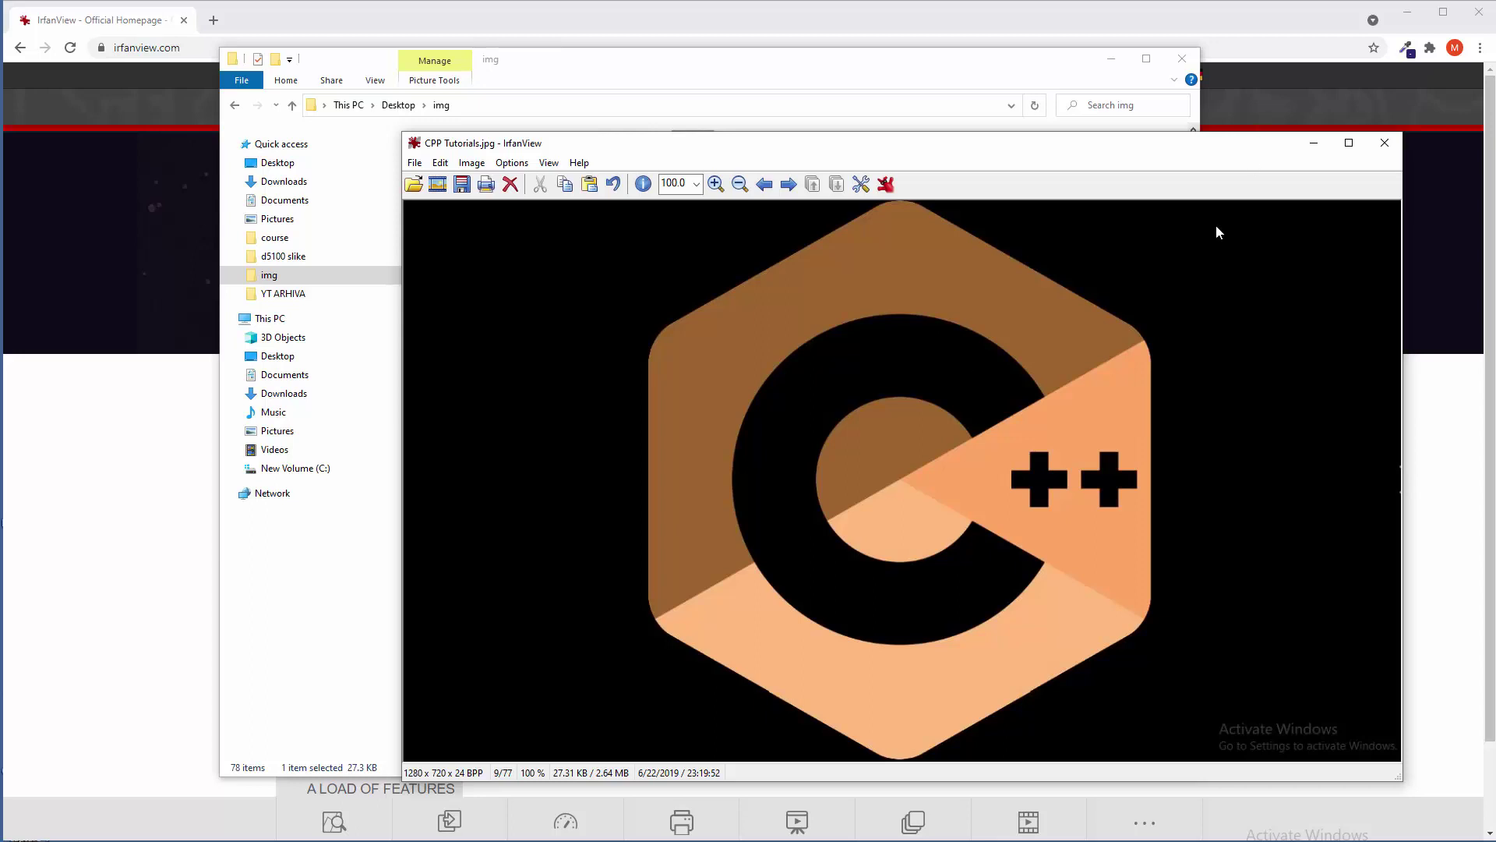
Close the negative image and start File > Batch Conversion/Rename.
{"action": "left_click", "coordinate": [1384, 144]}
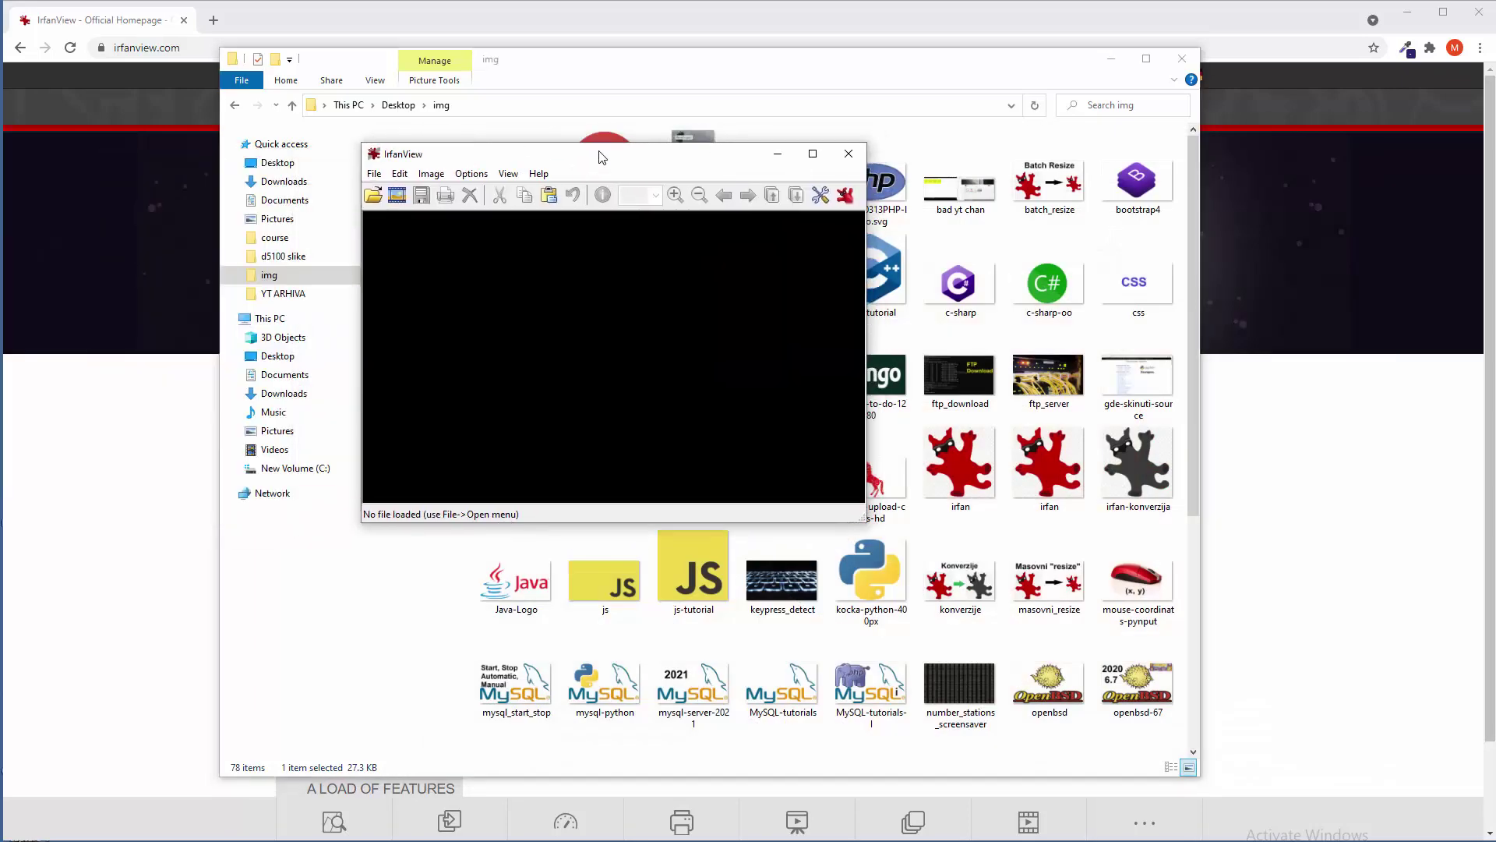
{"action": "left_click", "coordinate": [375, 174]}
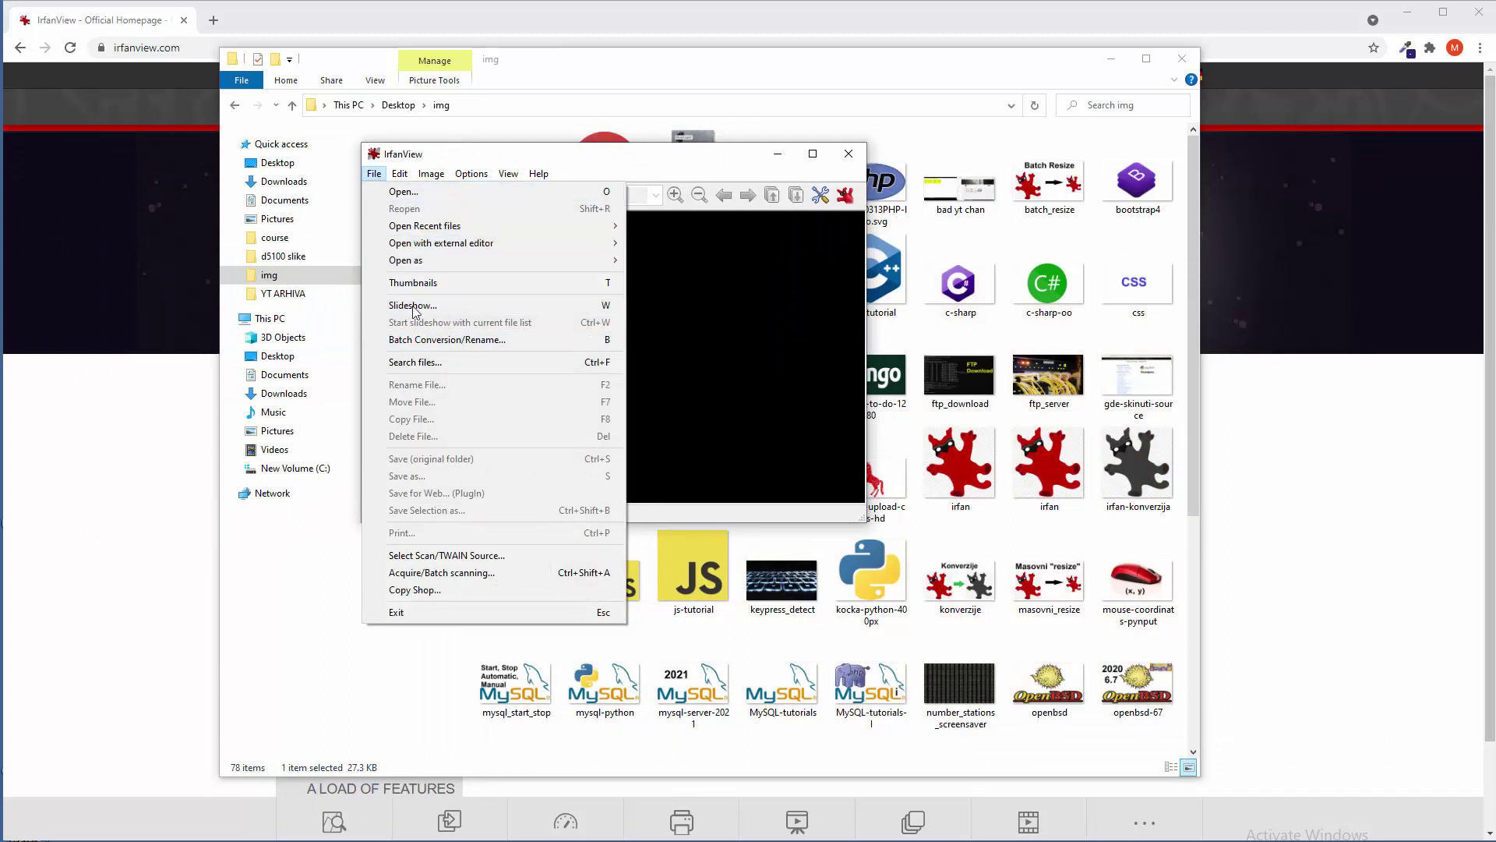
{"action": "left_click", "coordinate": [480, 341]}
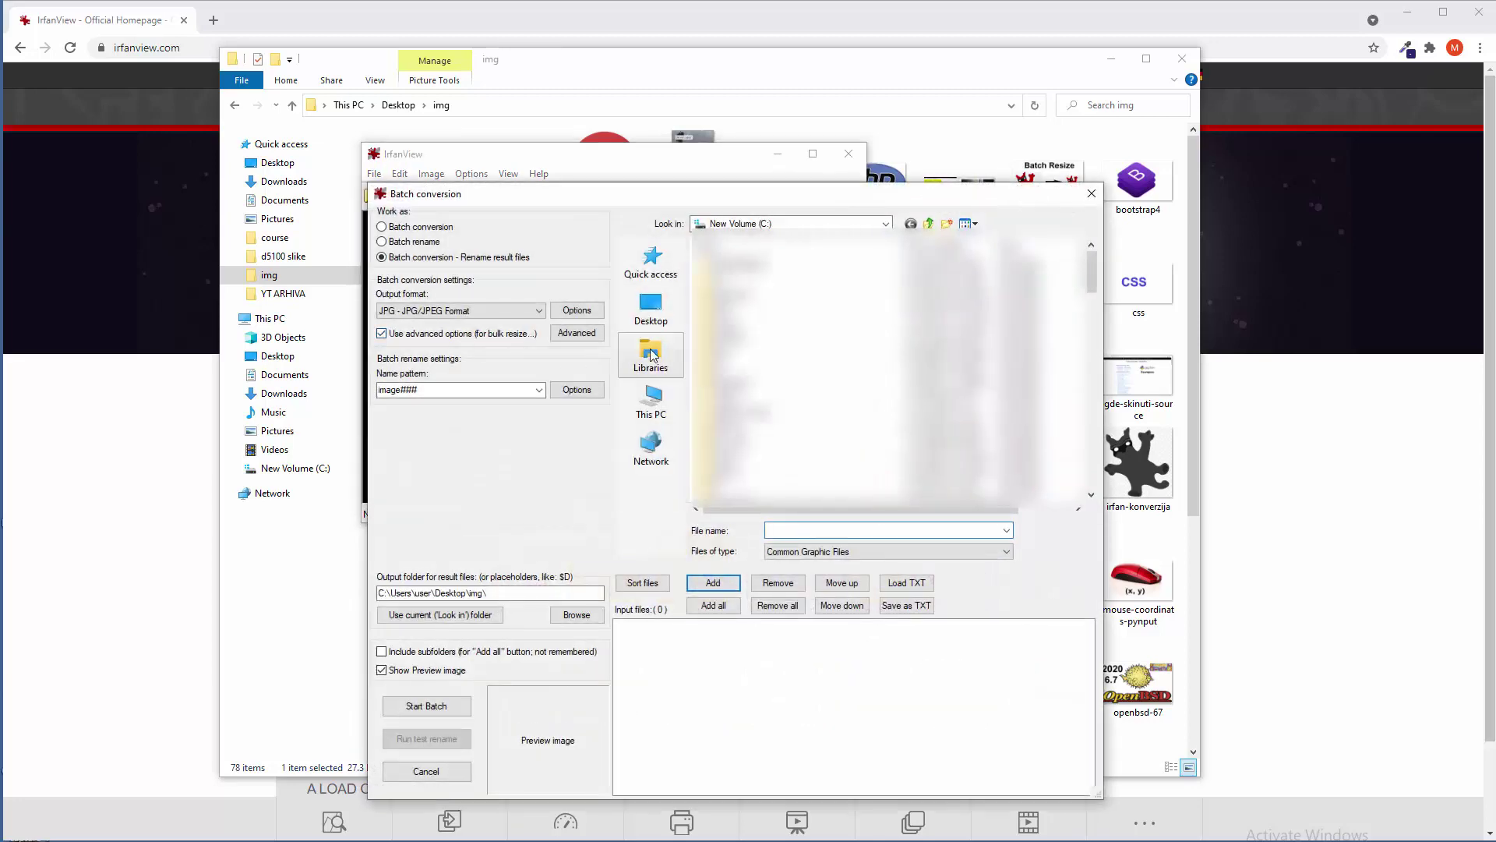
Browse to the Desktop img folder in the batch dialog and preview the bootstrap4 image.
{"action": "left_click", "coordinate": [655, 311]}
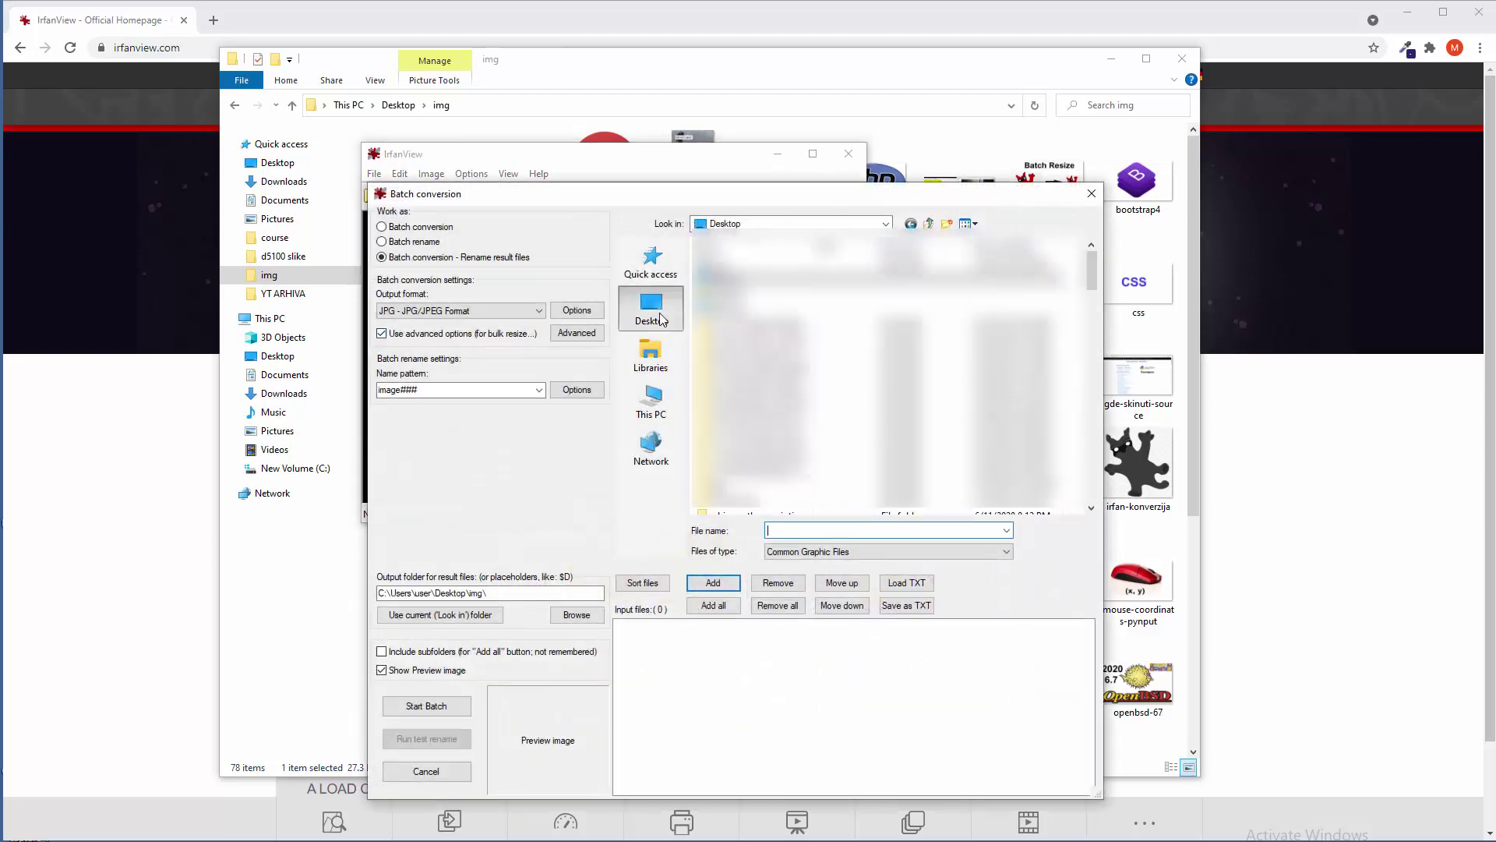
{"action": "left_click", "coordinate": [767, 381]}
{"action": "scroll", "coordinate": [880, 374], "scroll_direction": "down", "scroll_amount": 3}
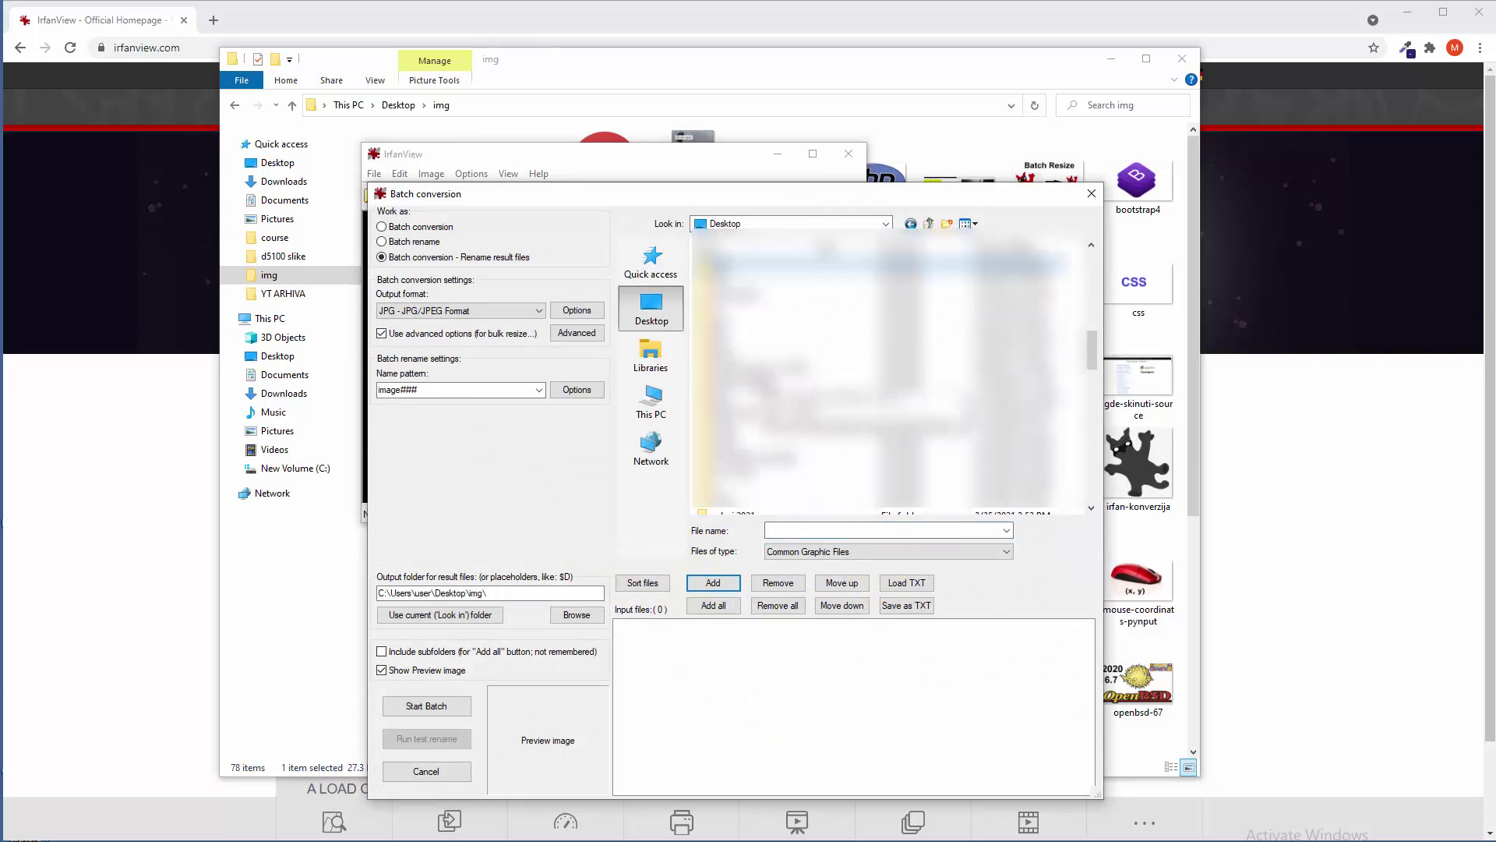
{"action": "double_click", "coordinate": [768, 344]}
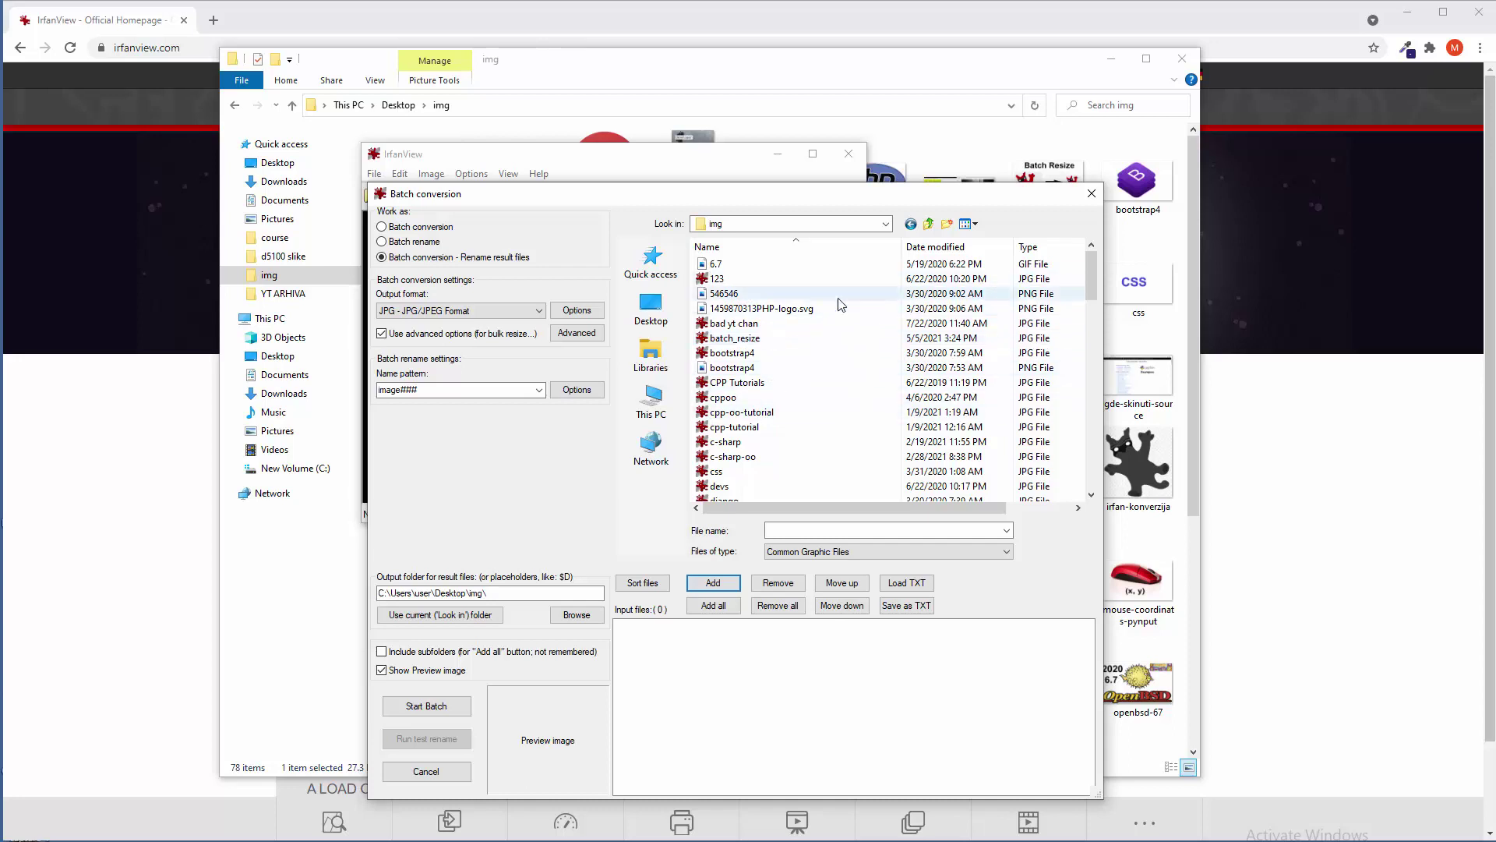
{"action": "left_click", "coordinate": [832, 361]}
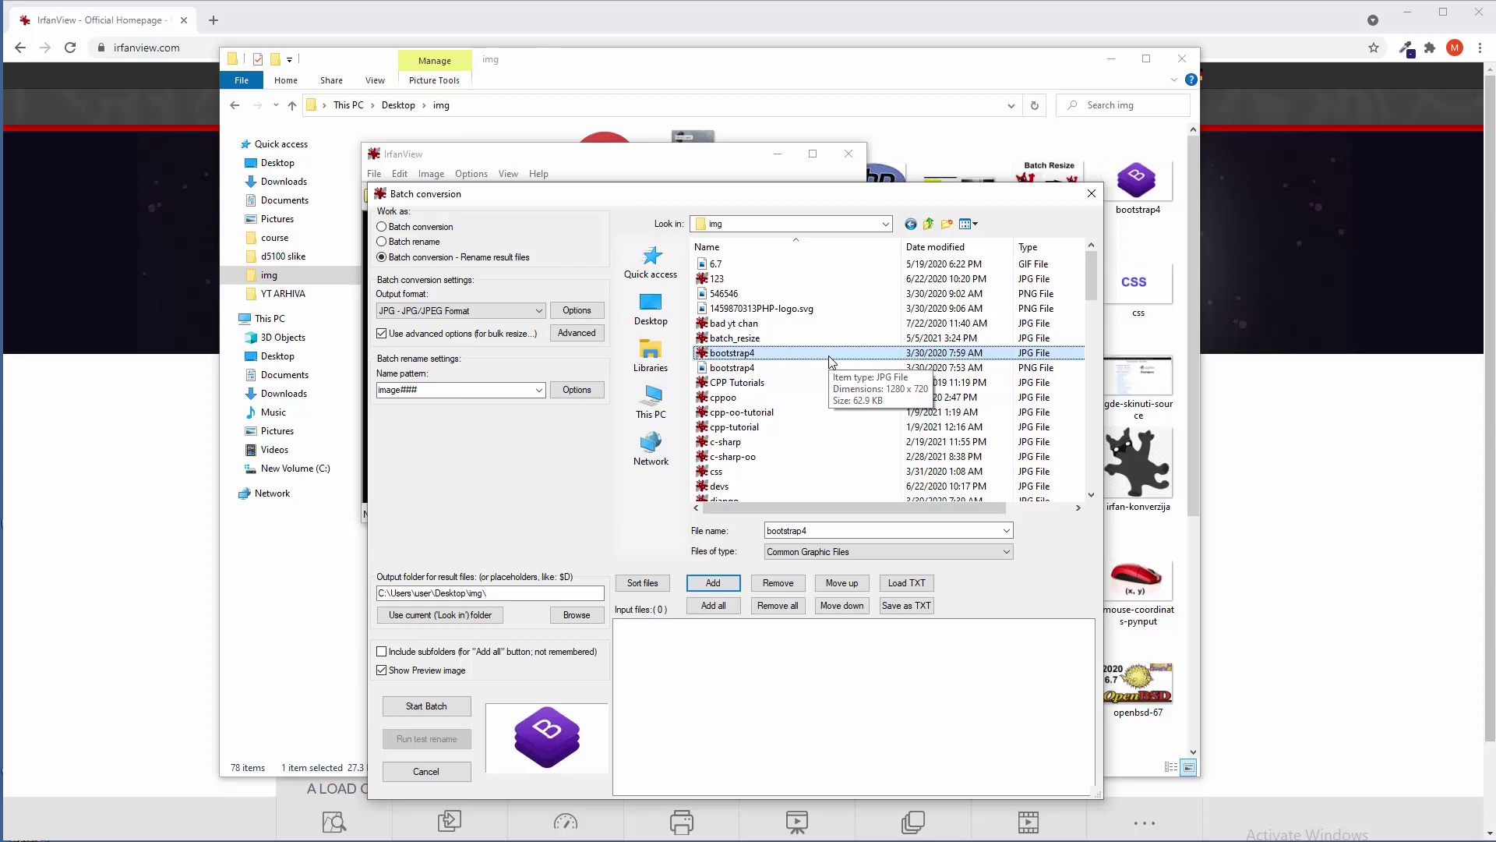
{"action": "left_click", "coordinate": [791, 413]}
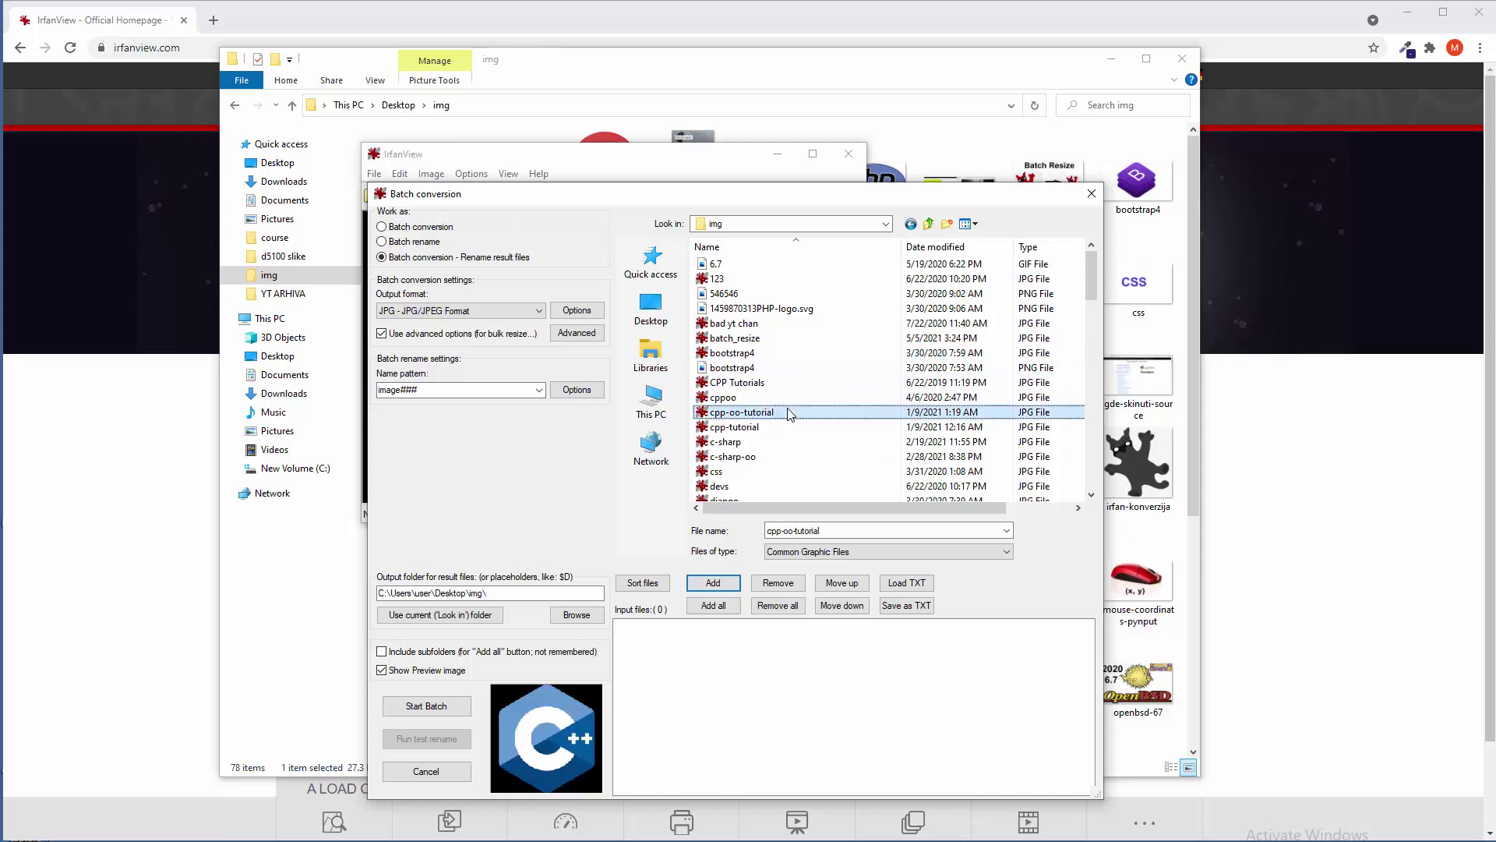
{"action": "left_click", "coordinate": [718, 609]}
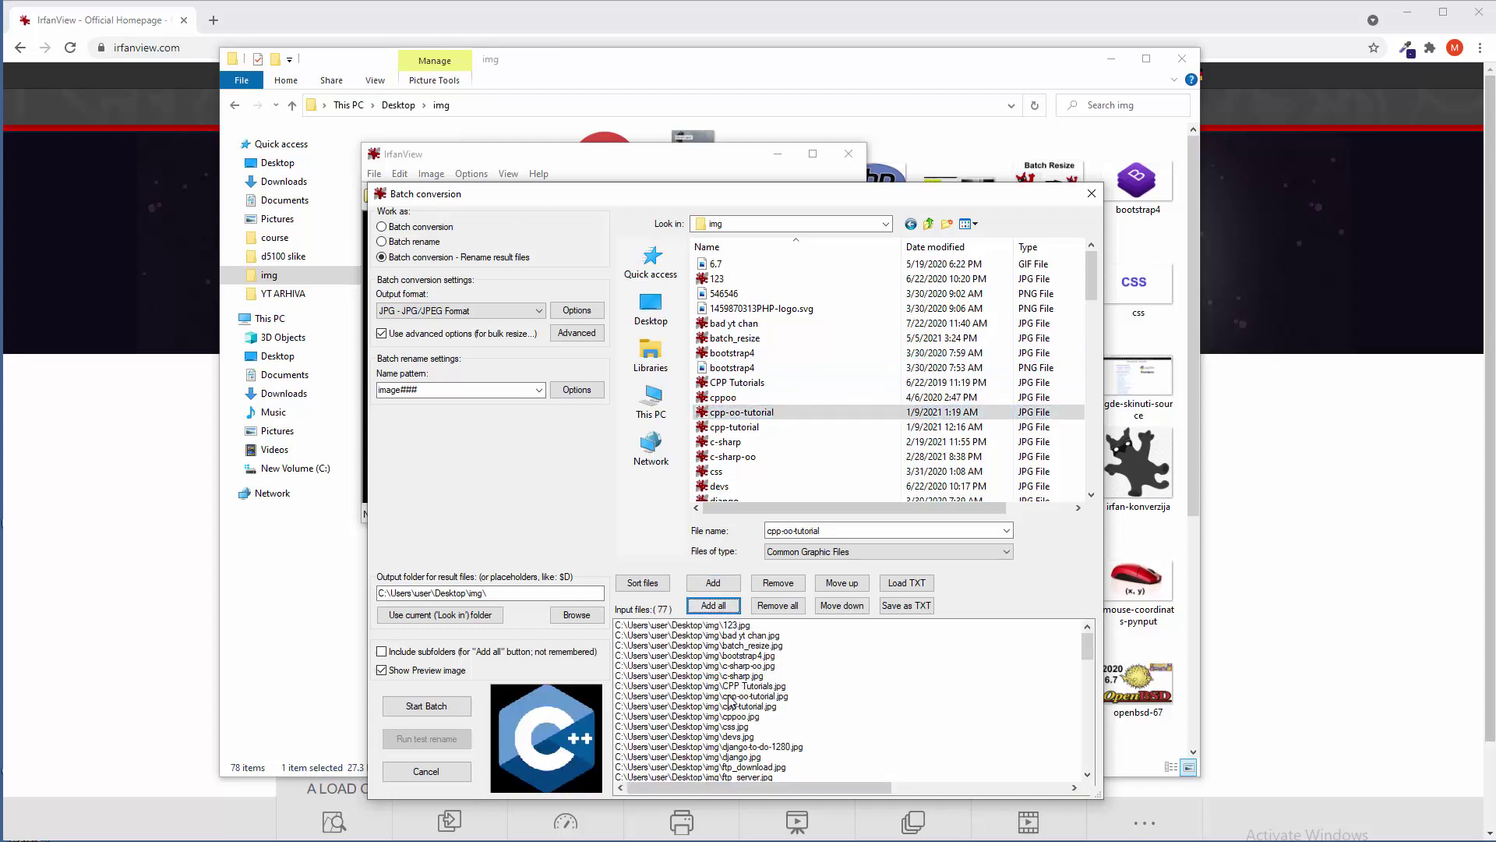
{"action": "left_click", "coordinate": [436, 619]}
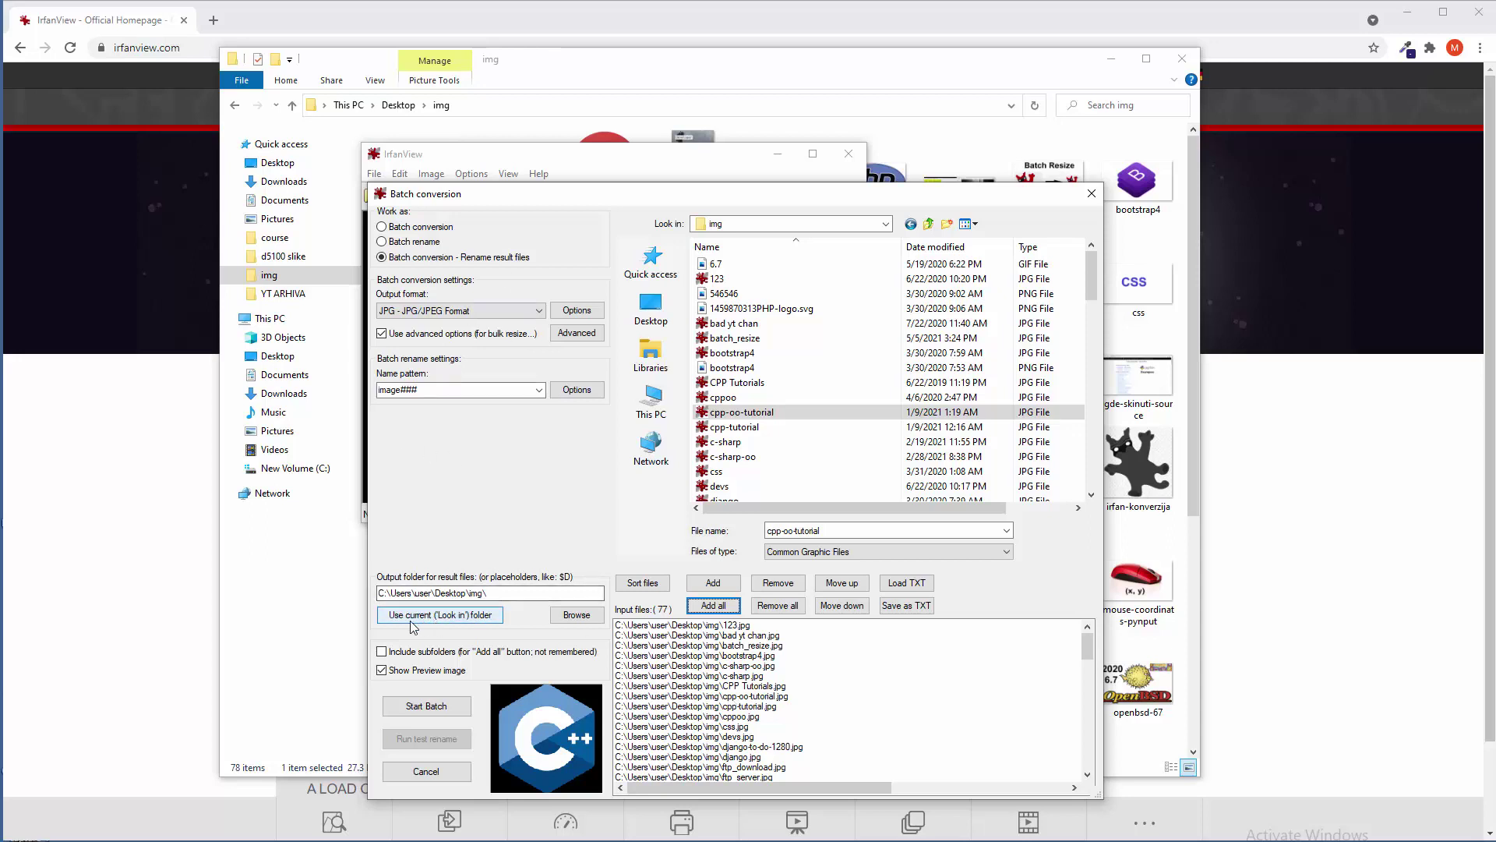
{"action": "left_click", "coordinate": [454, 621]}
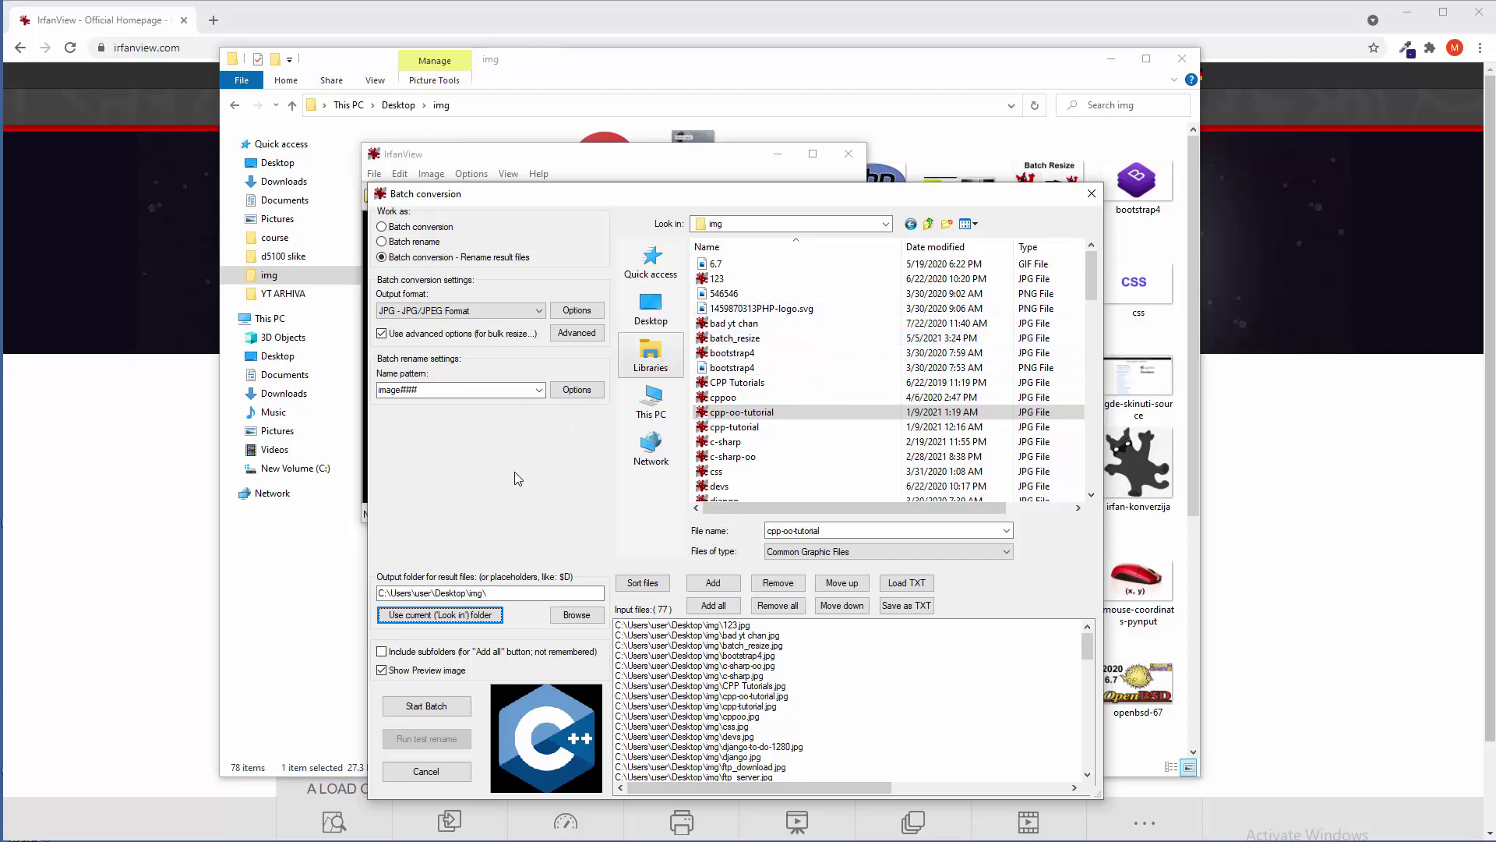
{"action": "left_click", "coordinate": [450, 616]}
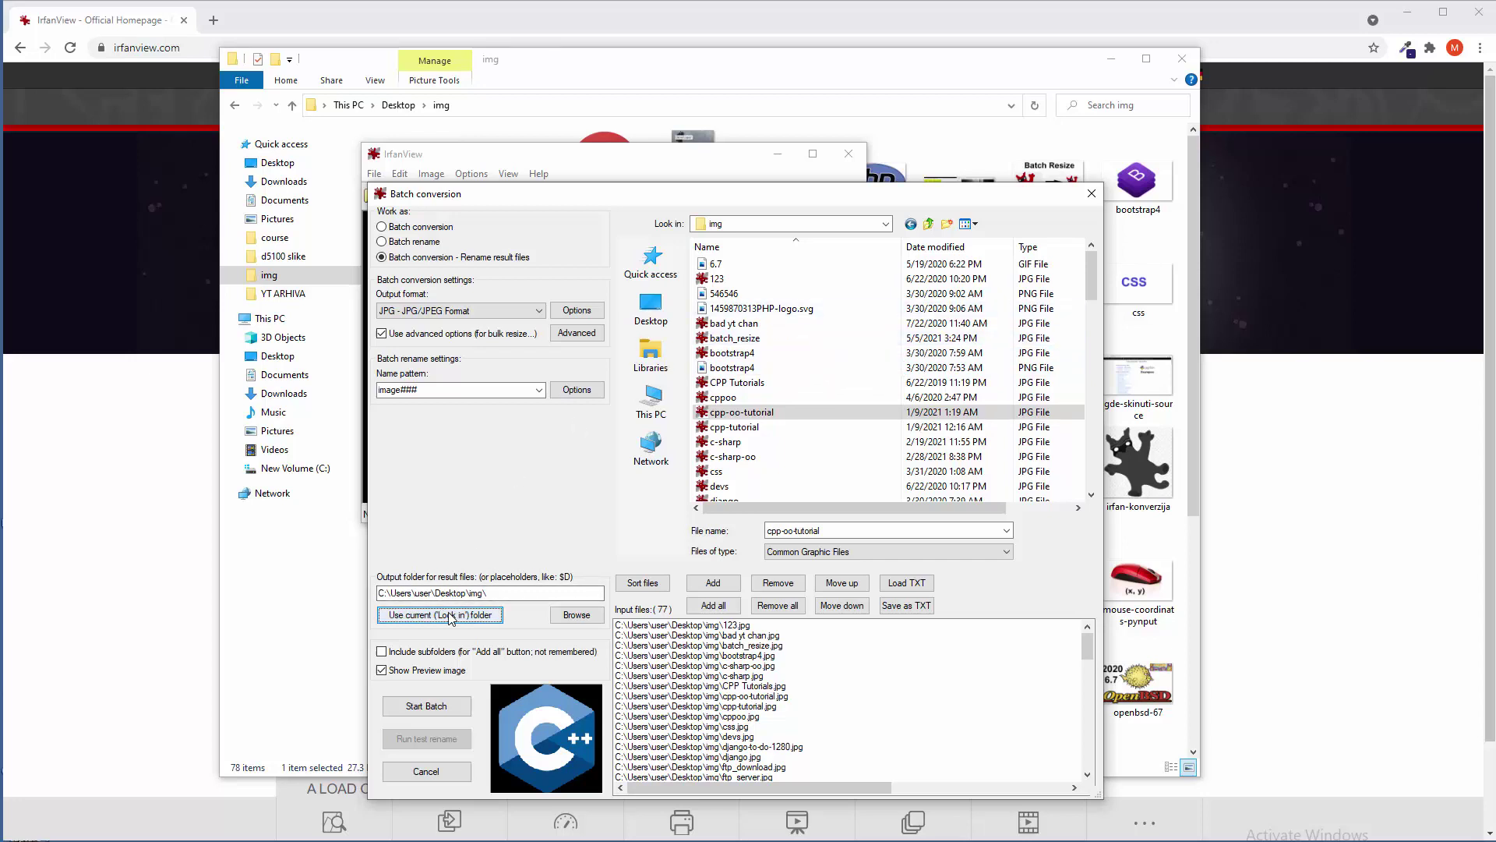
{"action": "left_click", "coordinate": [449, 616]}
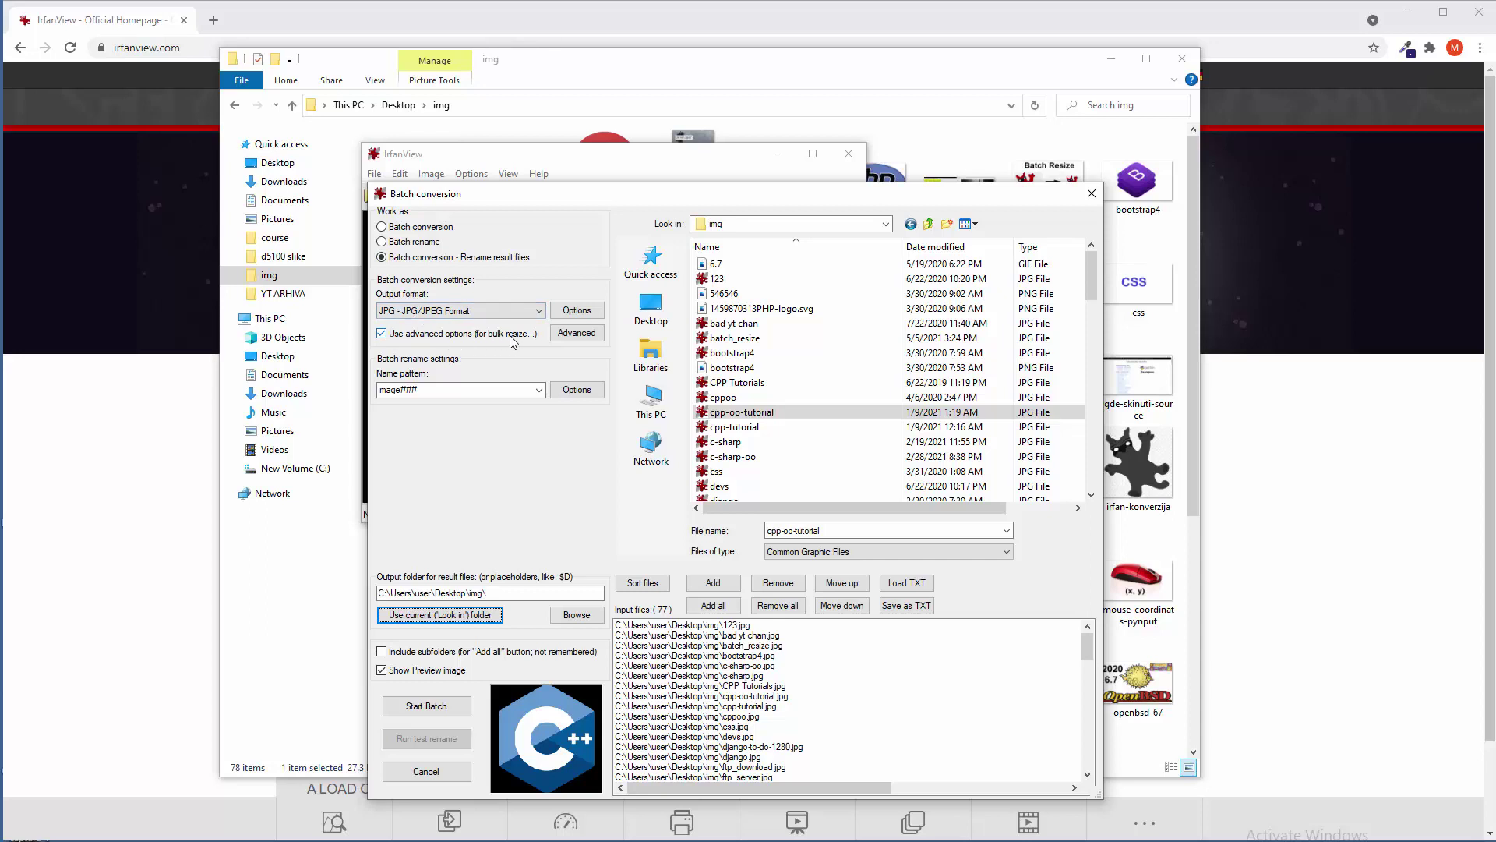
In Advanced batch options, reduce colour depth to 2 colours (black/white) with dithering, negative unchecked.
{"action": "left_click", "coordinate": [570, 335]}
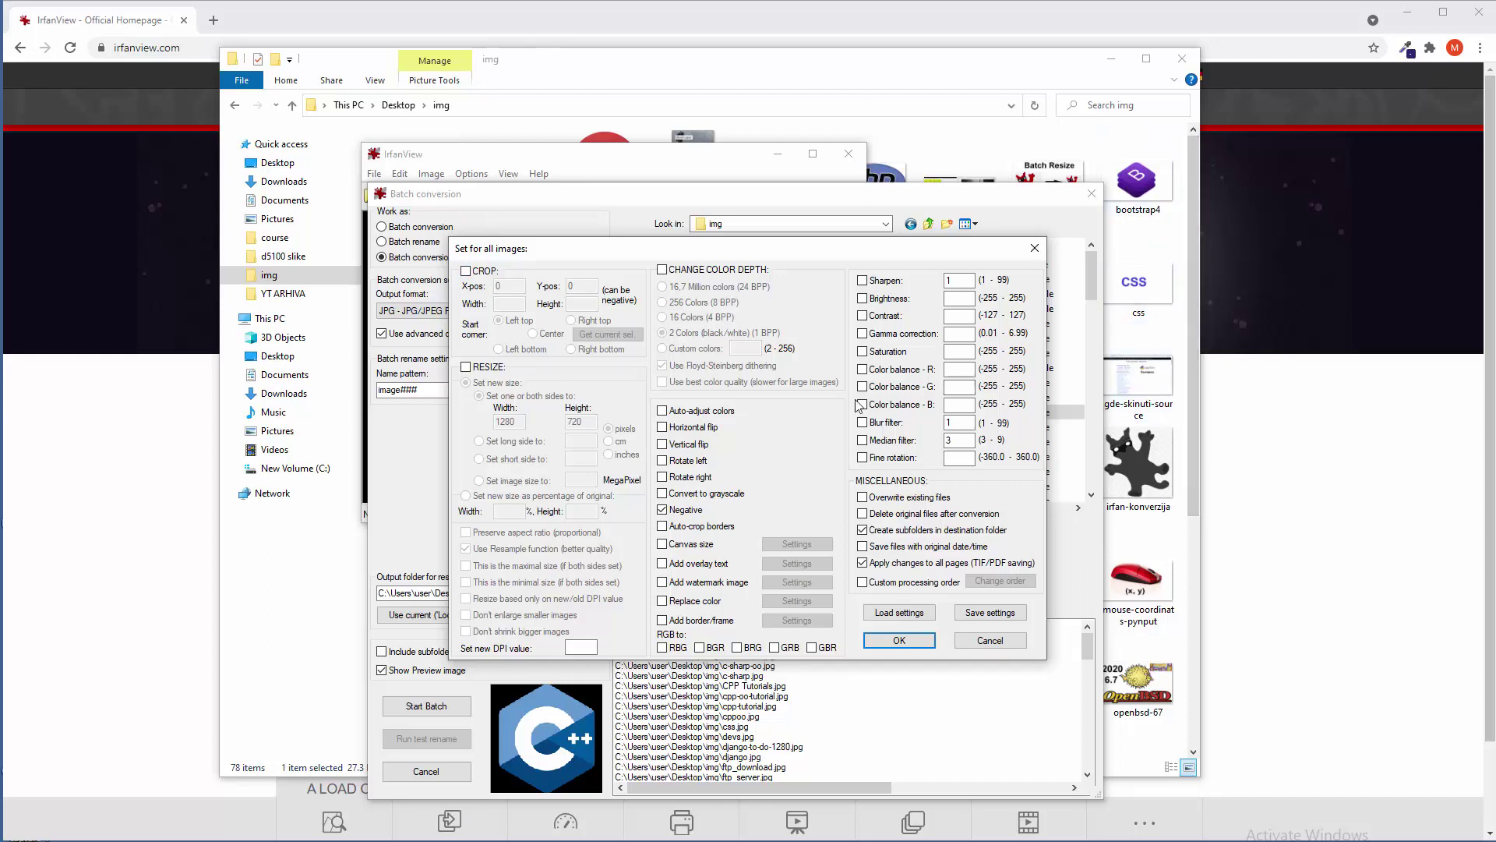
{"action": "left_click", "coordinate": [661, 270]}
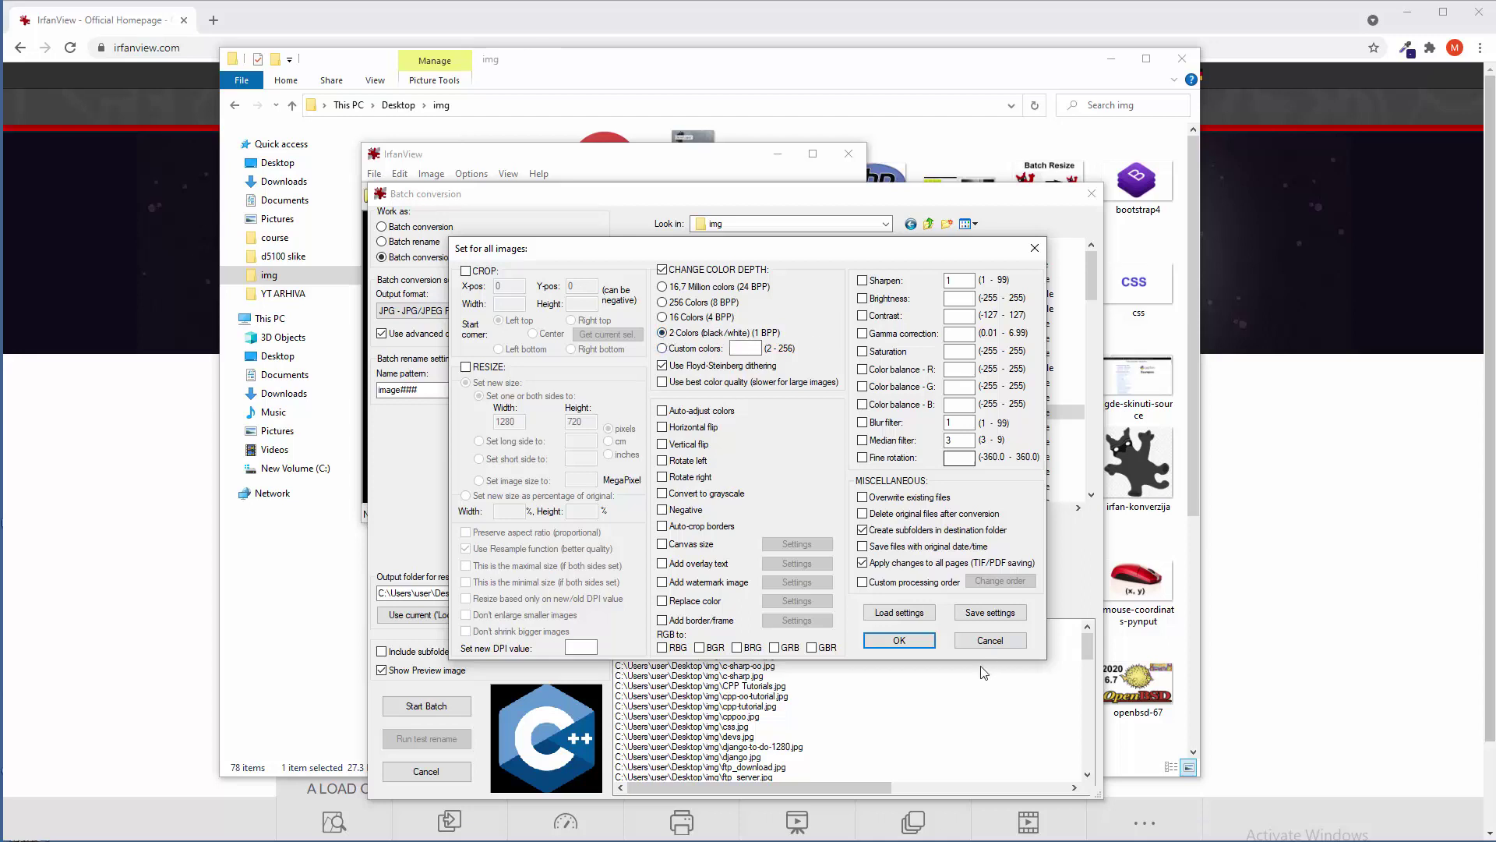
{"action": "left_click", "coordinate": [899, 640]}
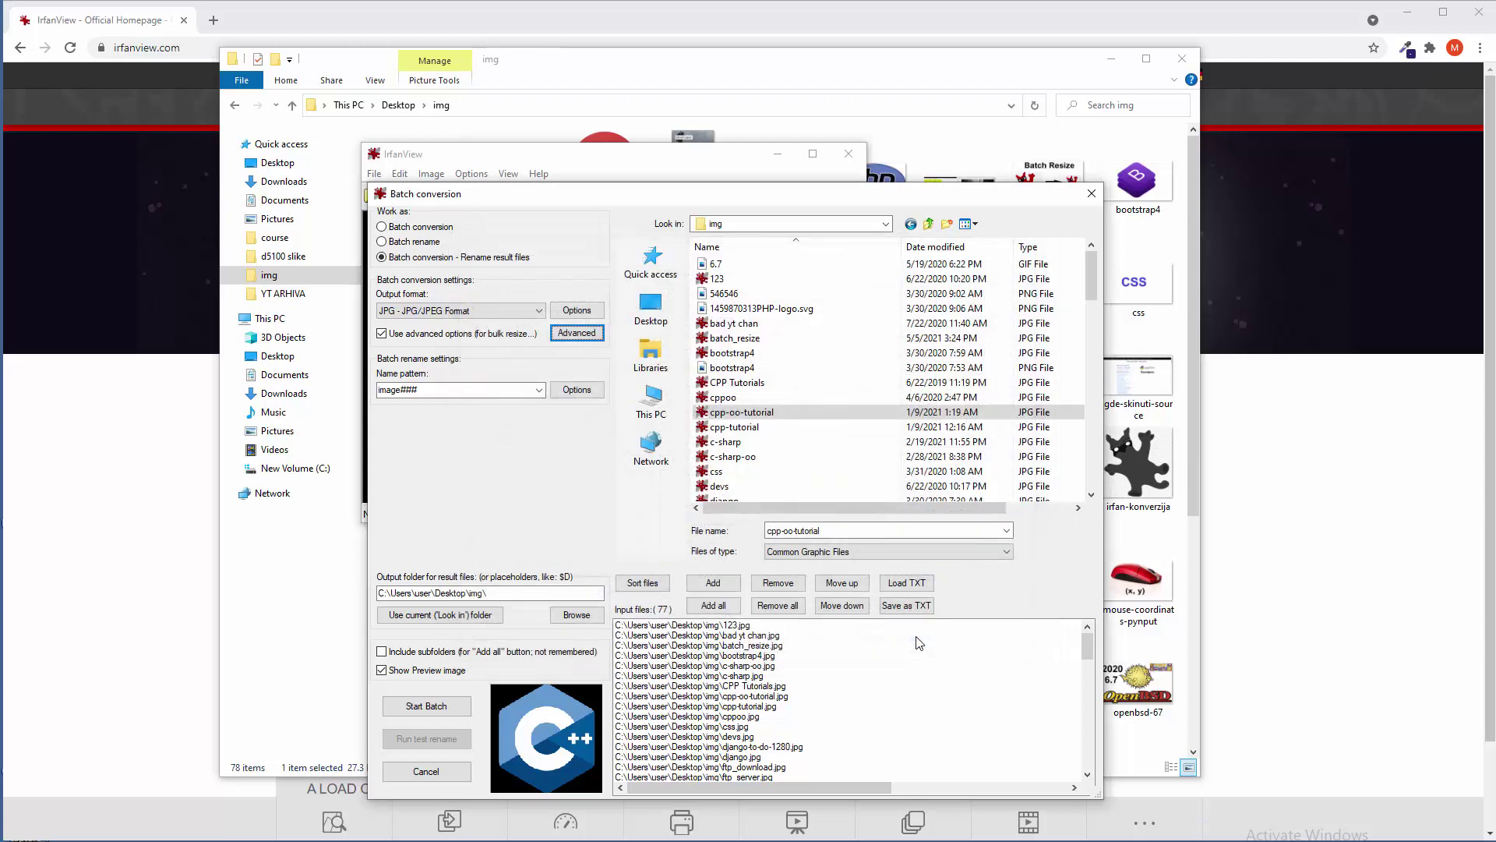
Run the batch on all 77 images and return to the batch setup when done.
{"action": "left_click", "coordinate": [444, 707]}
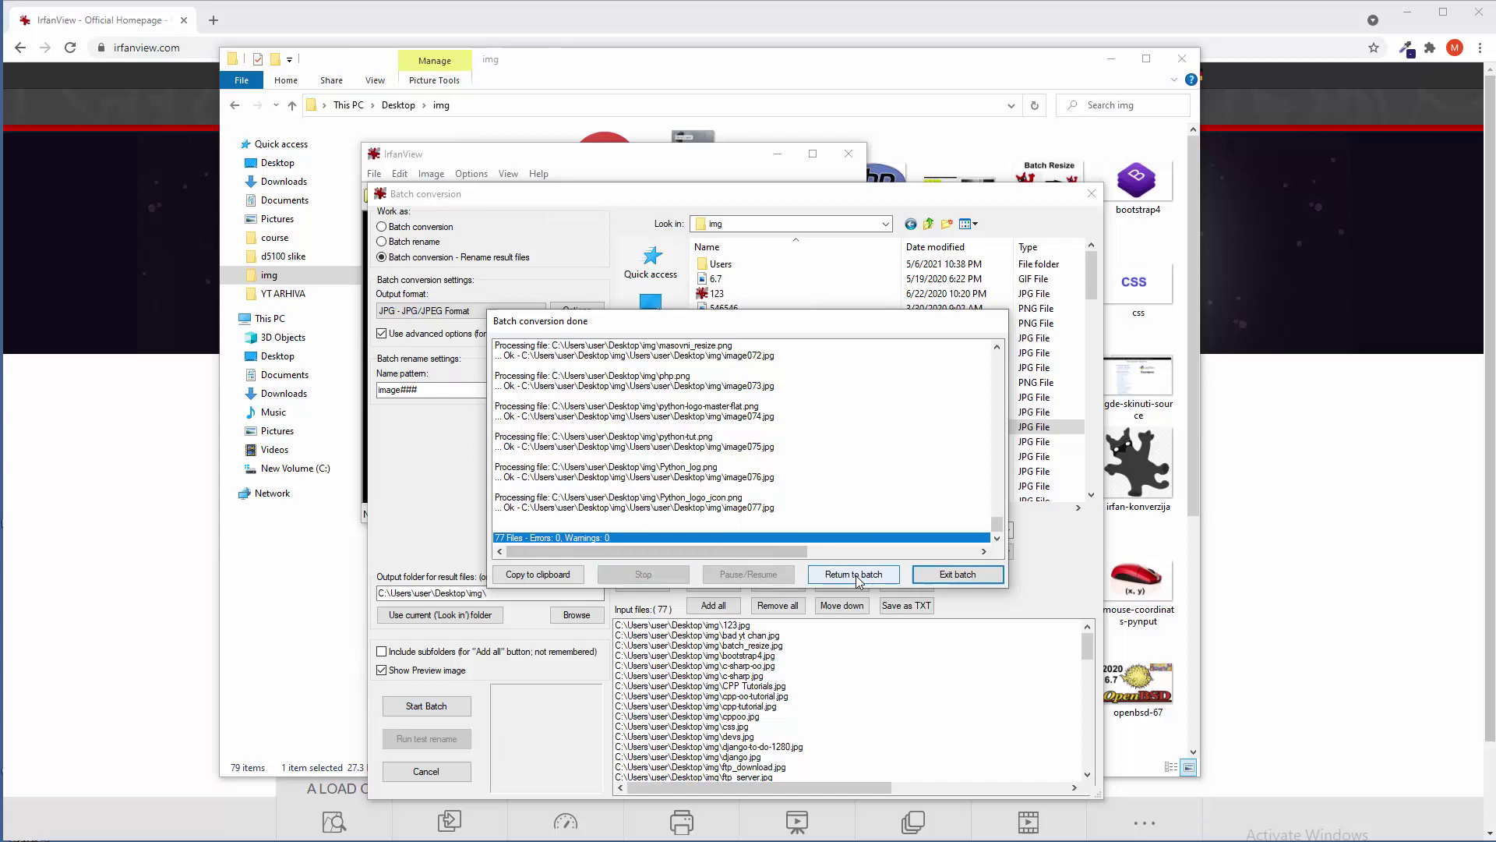
{"action": "left_click", "coordinate": [857, 578]}
Navigate into the output folder img > Users > user > Desktop > img.
{"action": "left_click", "coordinate": [774, 65]}
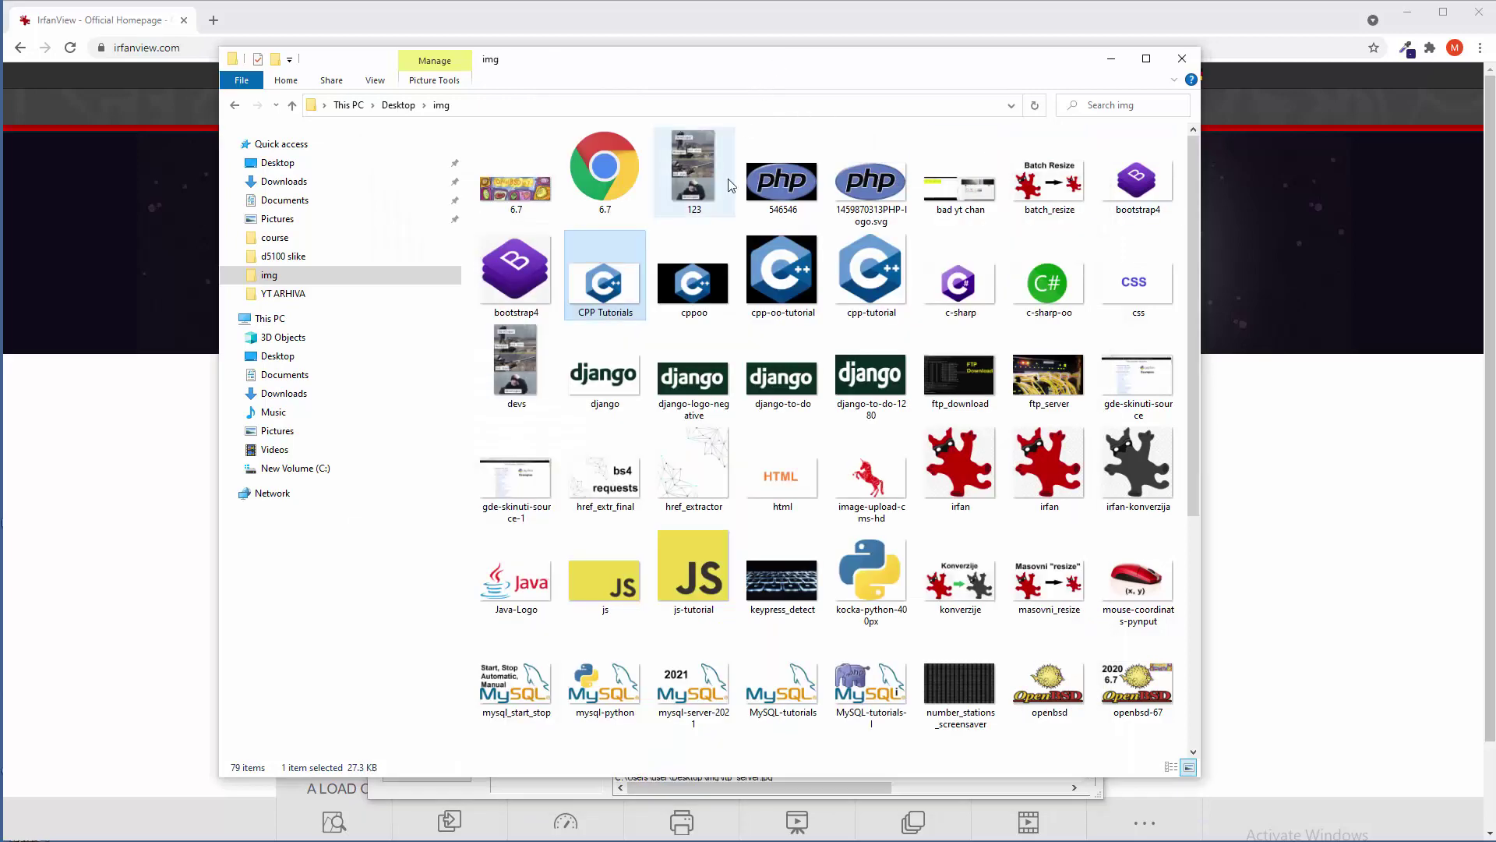
{"action": "scroll", "coordinate": [780, 328], "scroll_direction": "down", "scroll_amount": 5}
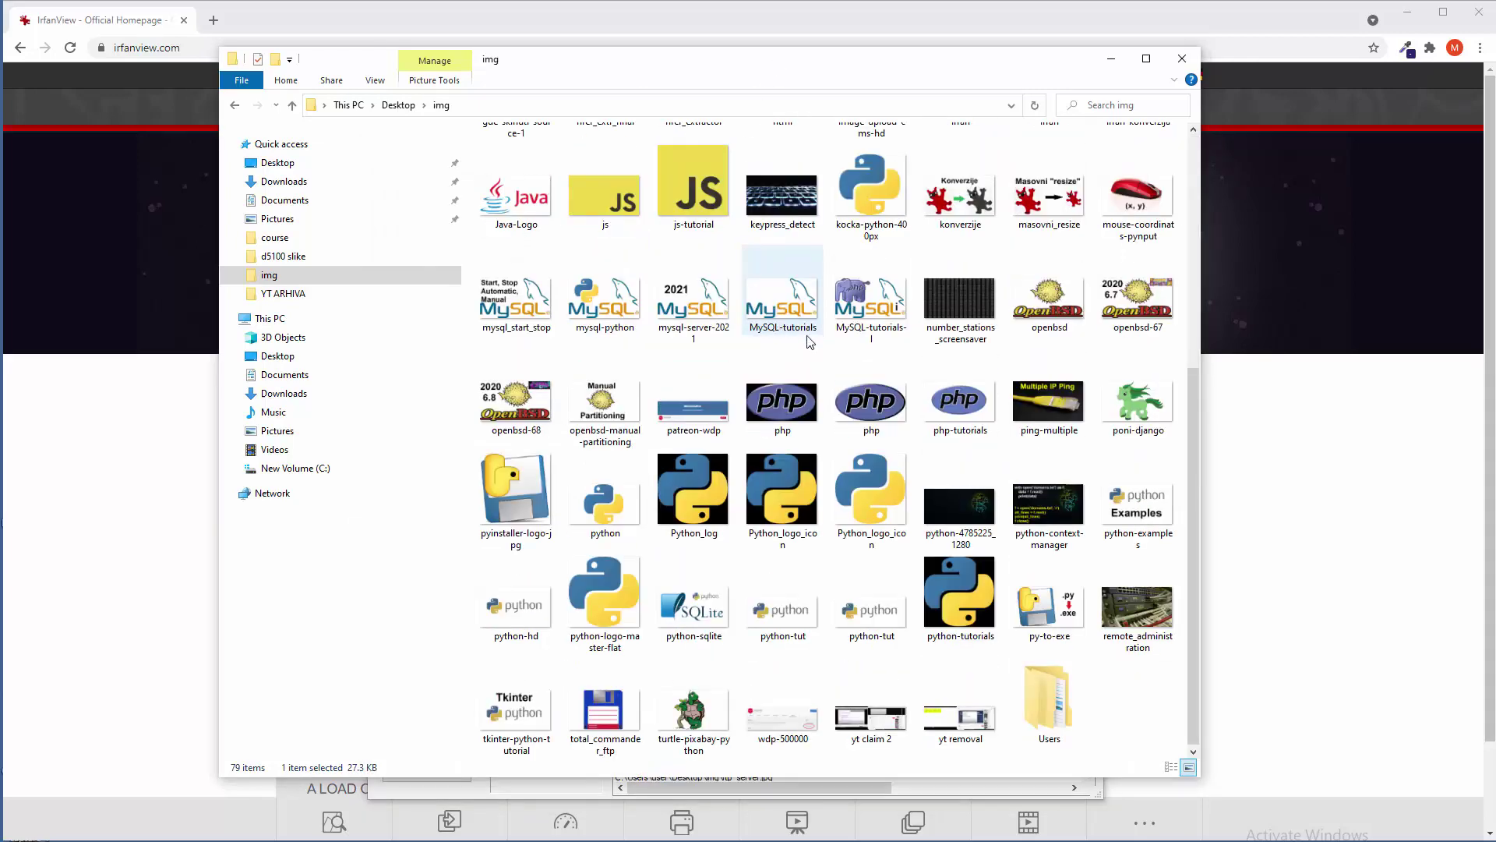
{"action": "double_click", "coordinate": [1040, 680]}
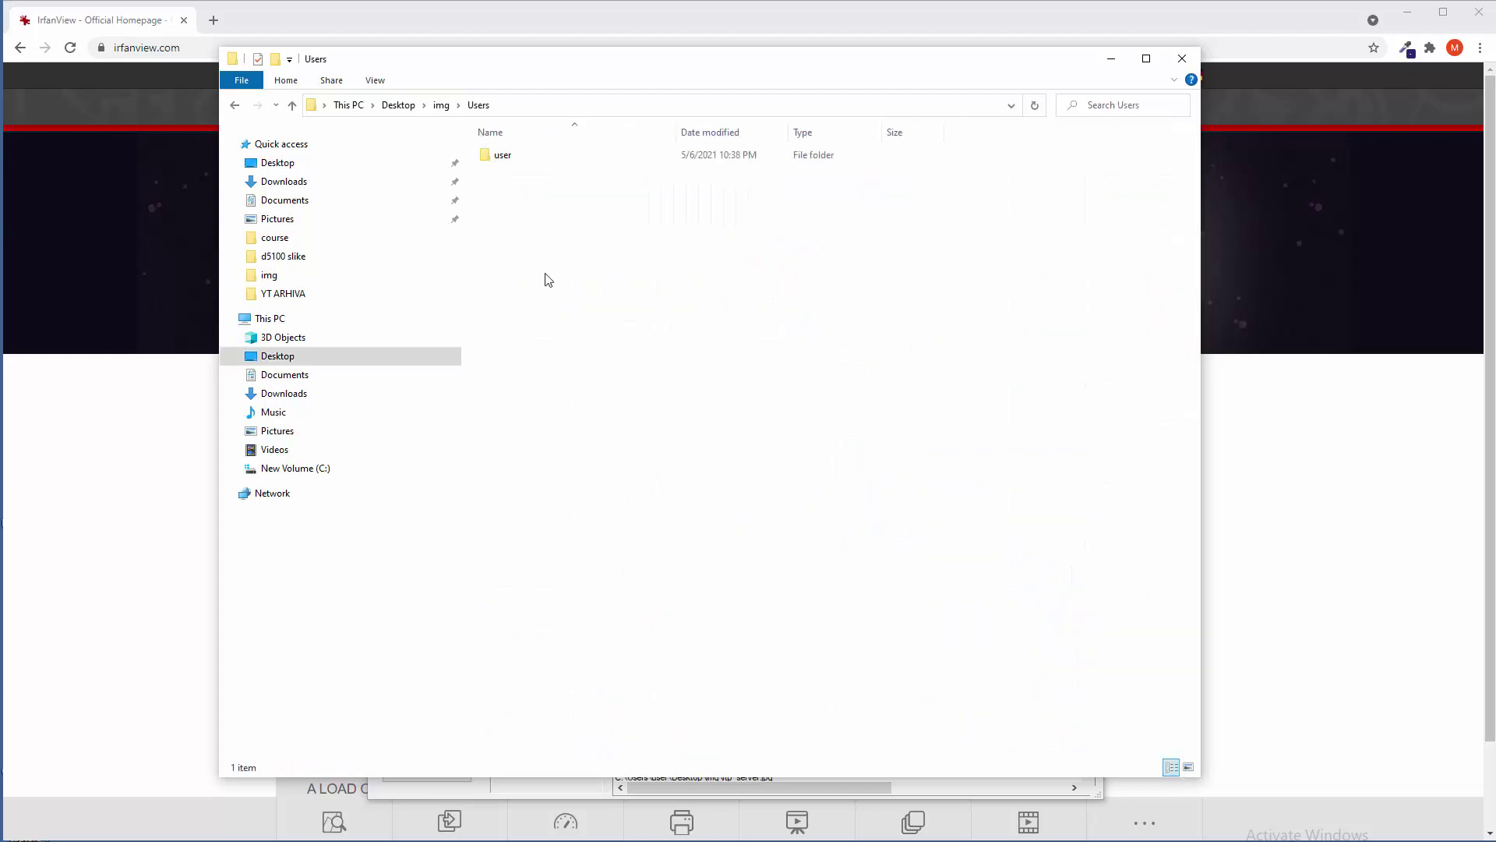
{"action": "double_click", "coordinate": [502, 155]}
{"action": "double_click", "coordinate": [507, 156]}
{"action": "double_click", "coordinate": [518, 155]}
{"action": "left_click", "coordinate": [818, 353]}
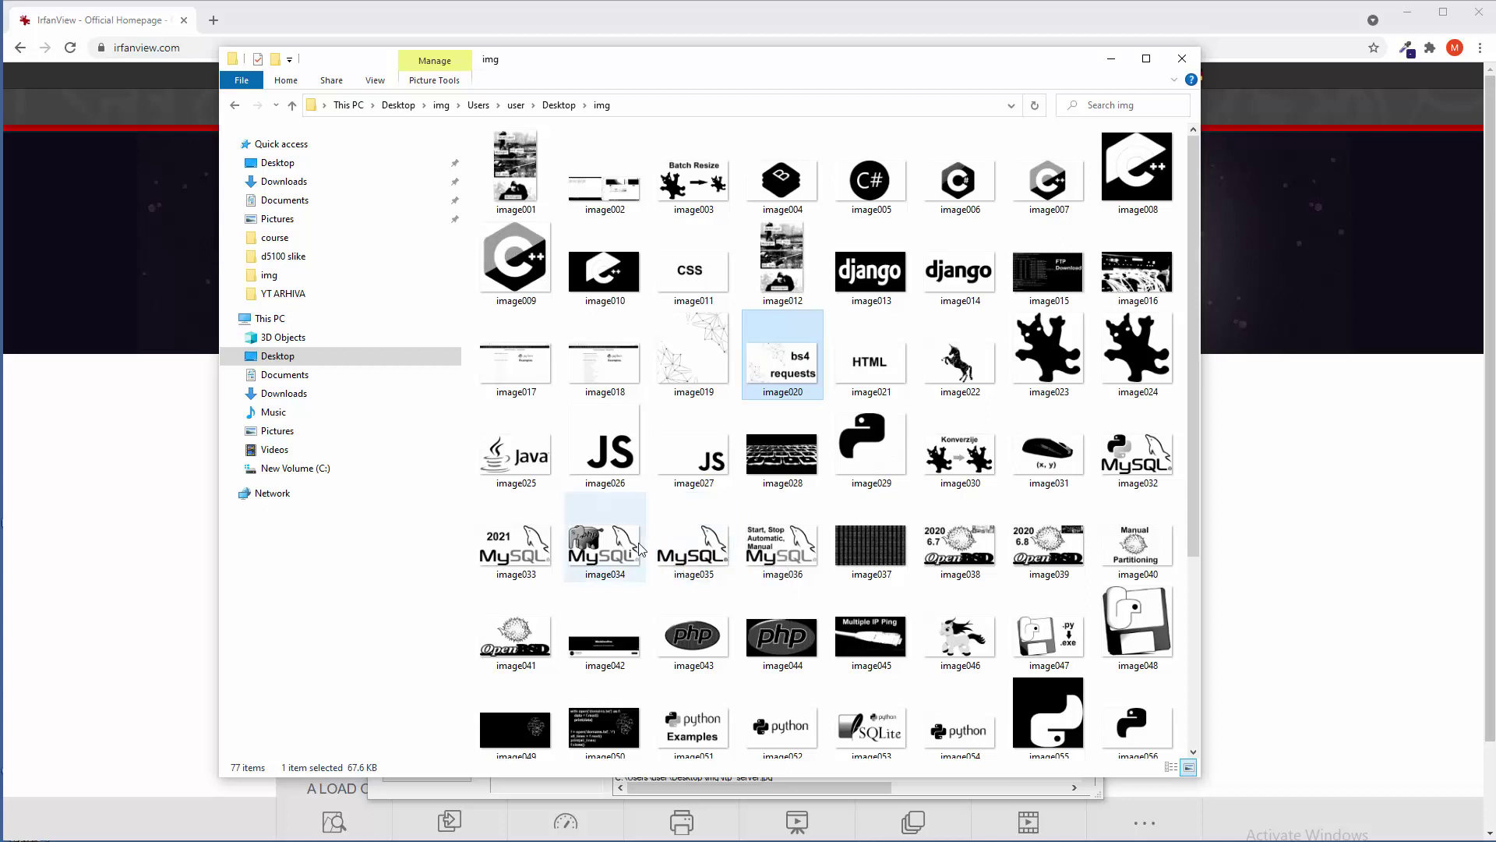
Check image034 in IrfanView, then close the viewer.
{"action": "right_click", "coordinate": [594, 555]}
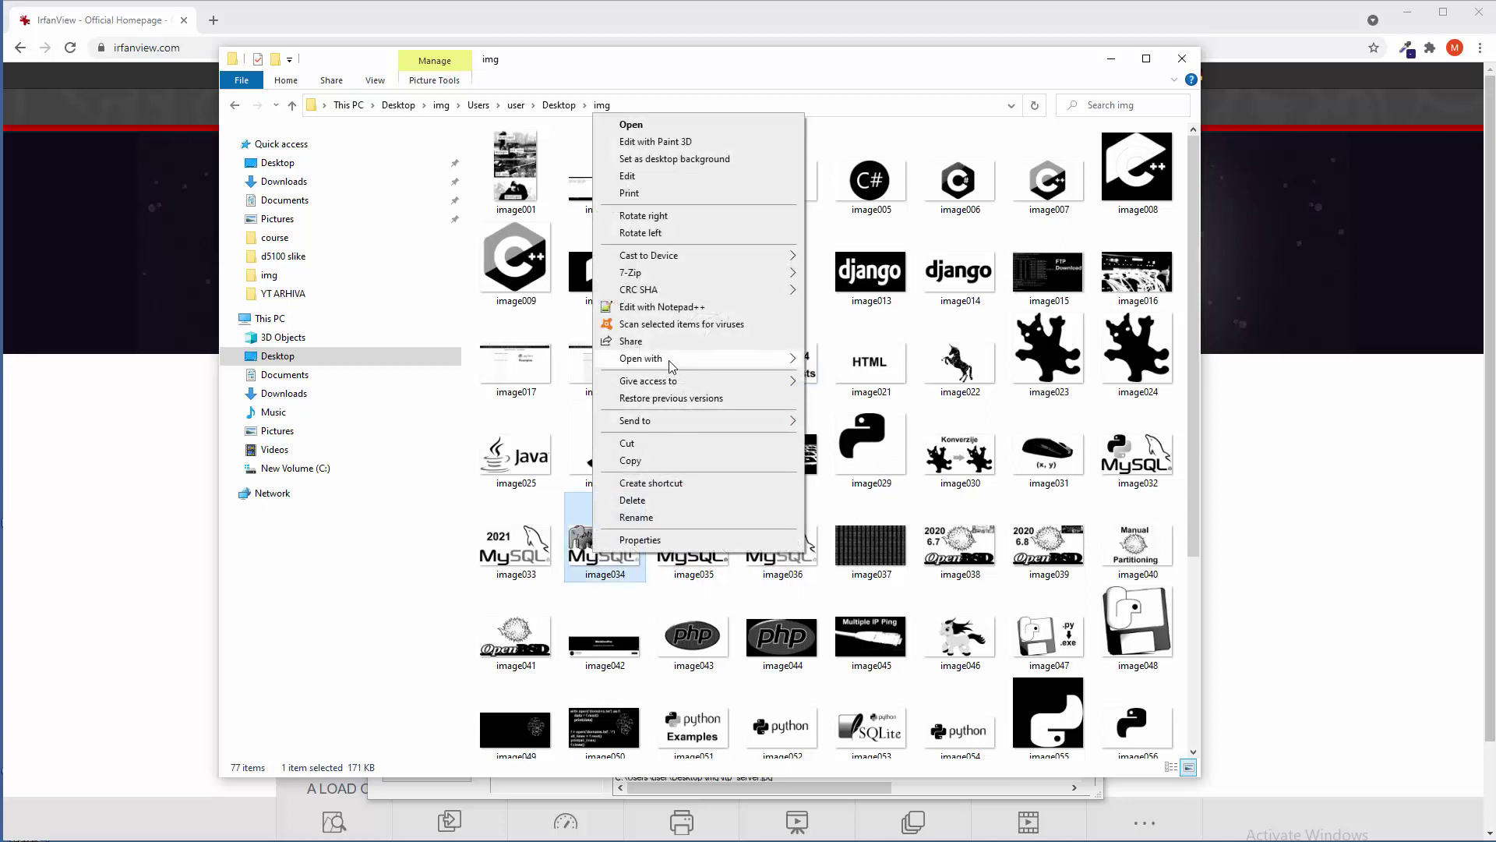
{"action": "mouse_move", "coordinate": [758, 360]}
{"action": "left_click", "coordinate": [838, 362]}
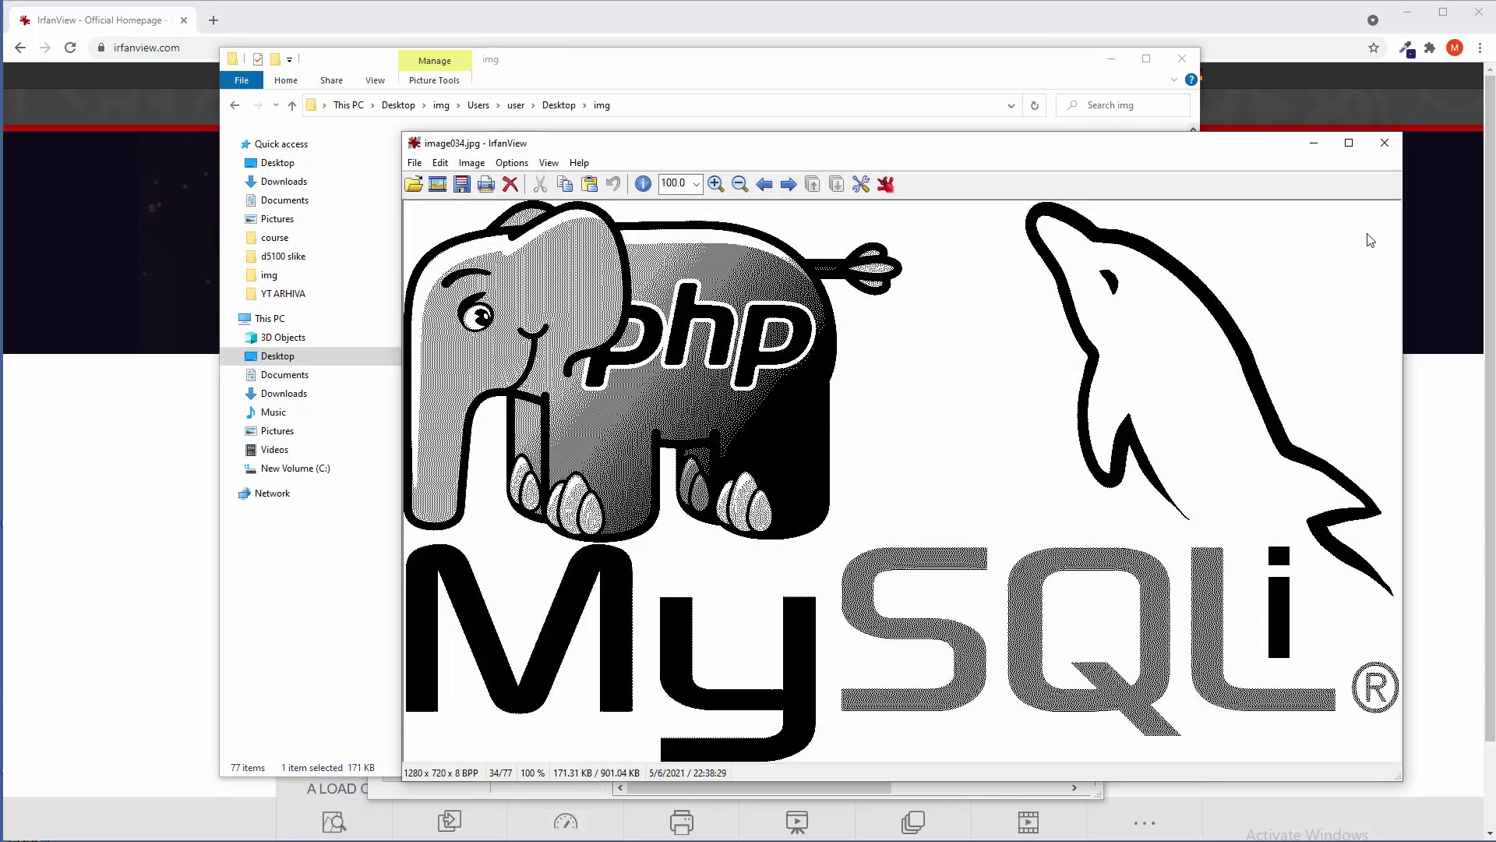
{"action": "left_click", "coordinate": [1385, 142]}
Return to the main img folder and delete the Users output folder.
{"action": "left_click", "coordinate": [944, 380]}
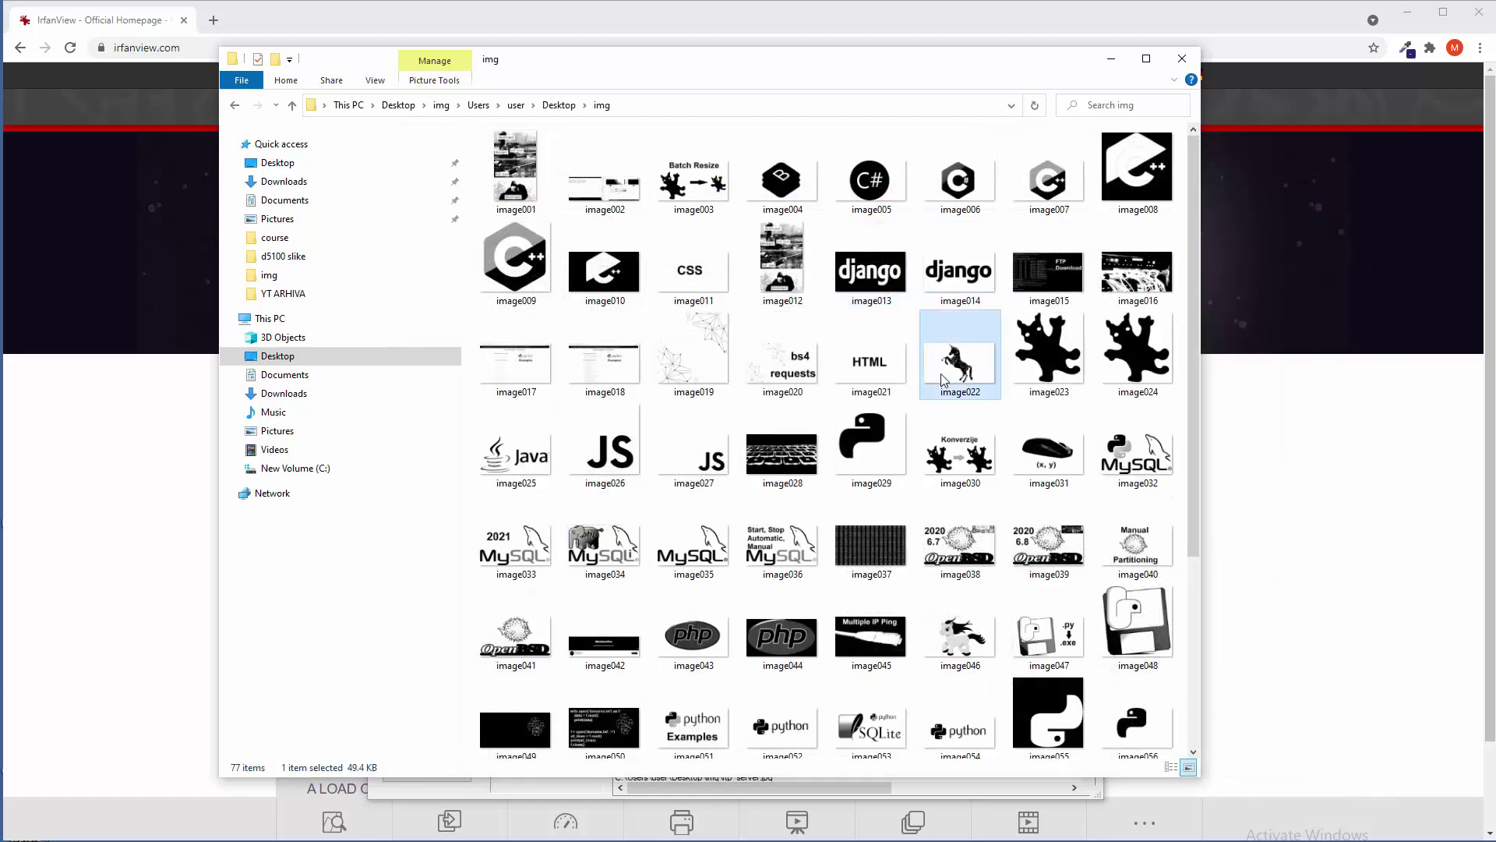
{"action": "left_click", "coordinate": [479, 104]}
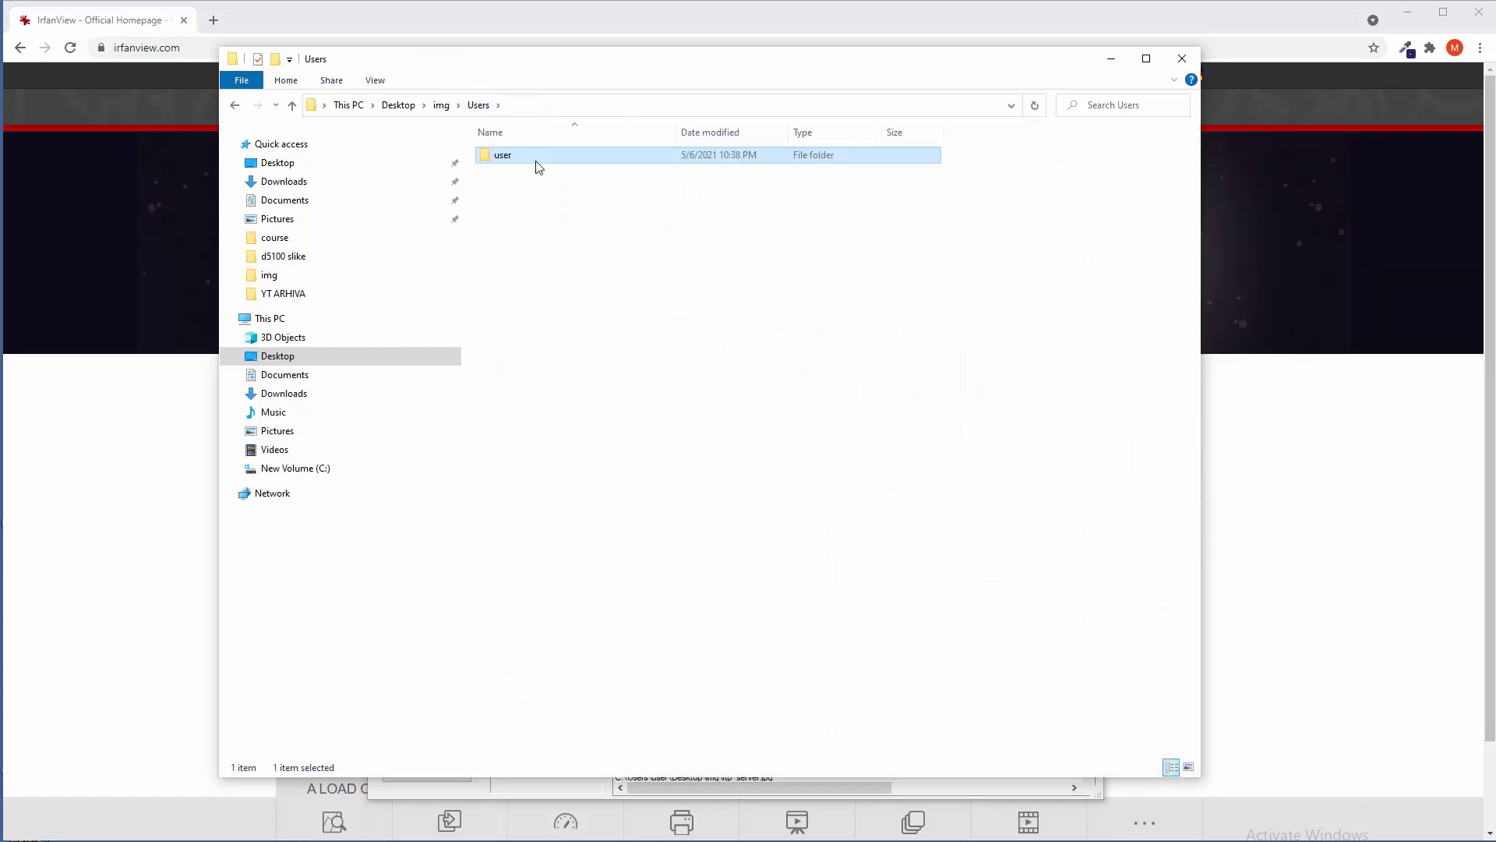
{"action": "left_click", "coordinate": [441, 105]}
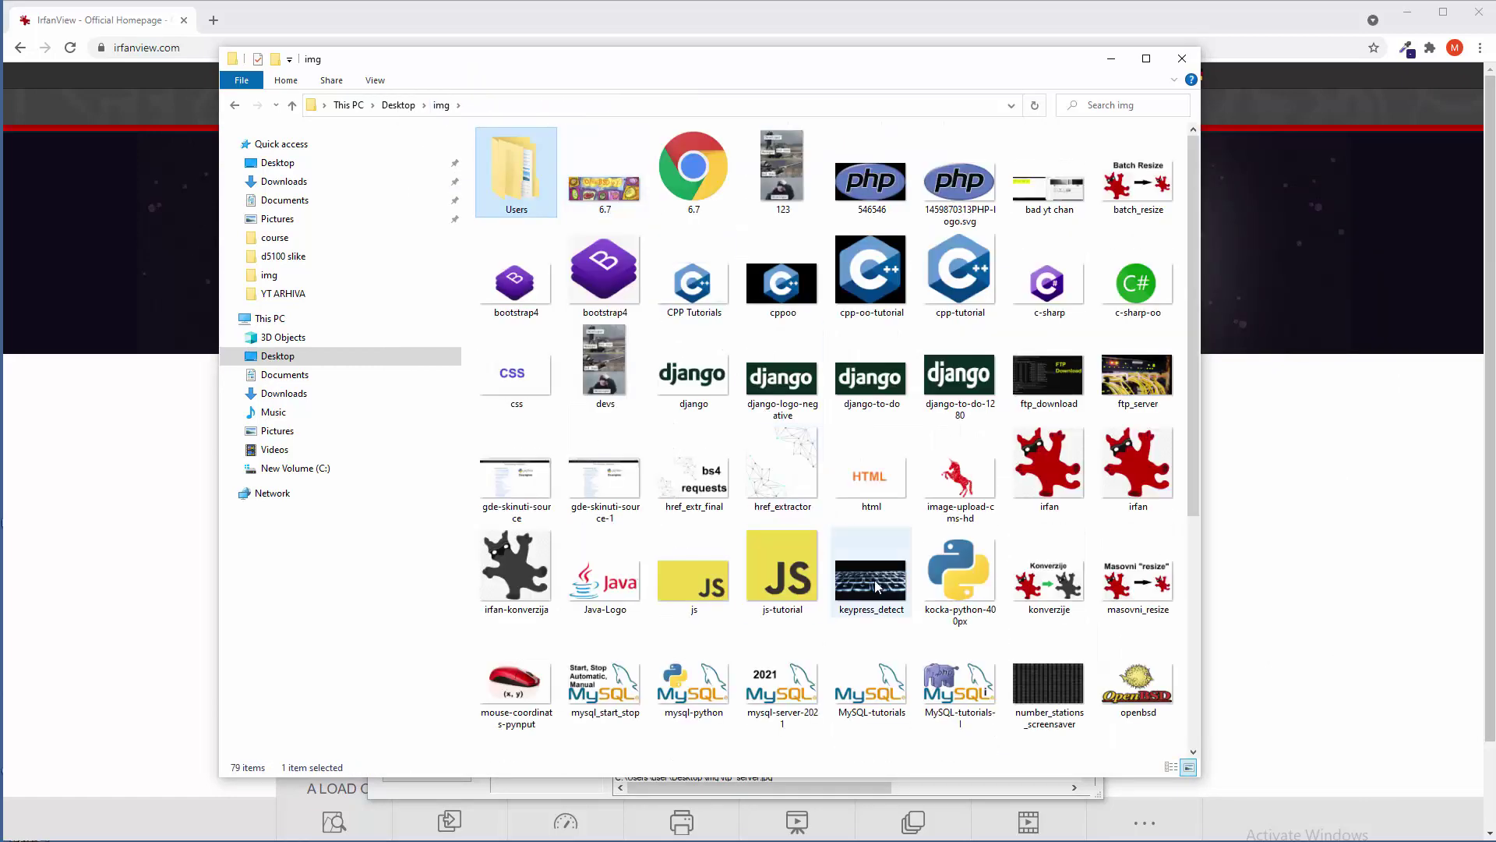
{"action": "scroll", "coordinate": [1095, 682], "scroll_direction": "down", "scroll_amount": 10}
{"action": "scroll", "coordinate": [966, 594], "scroll_direction": "up", "scroll_amount": 5}
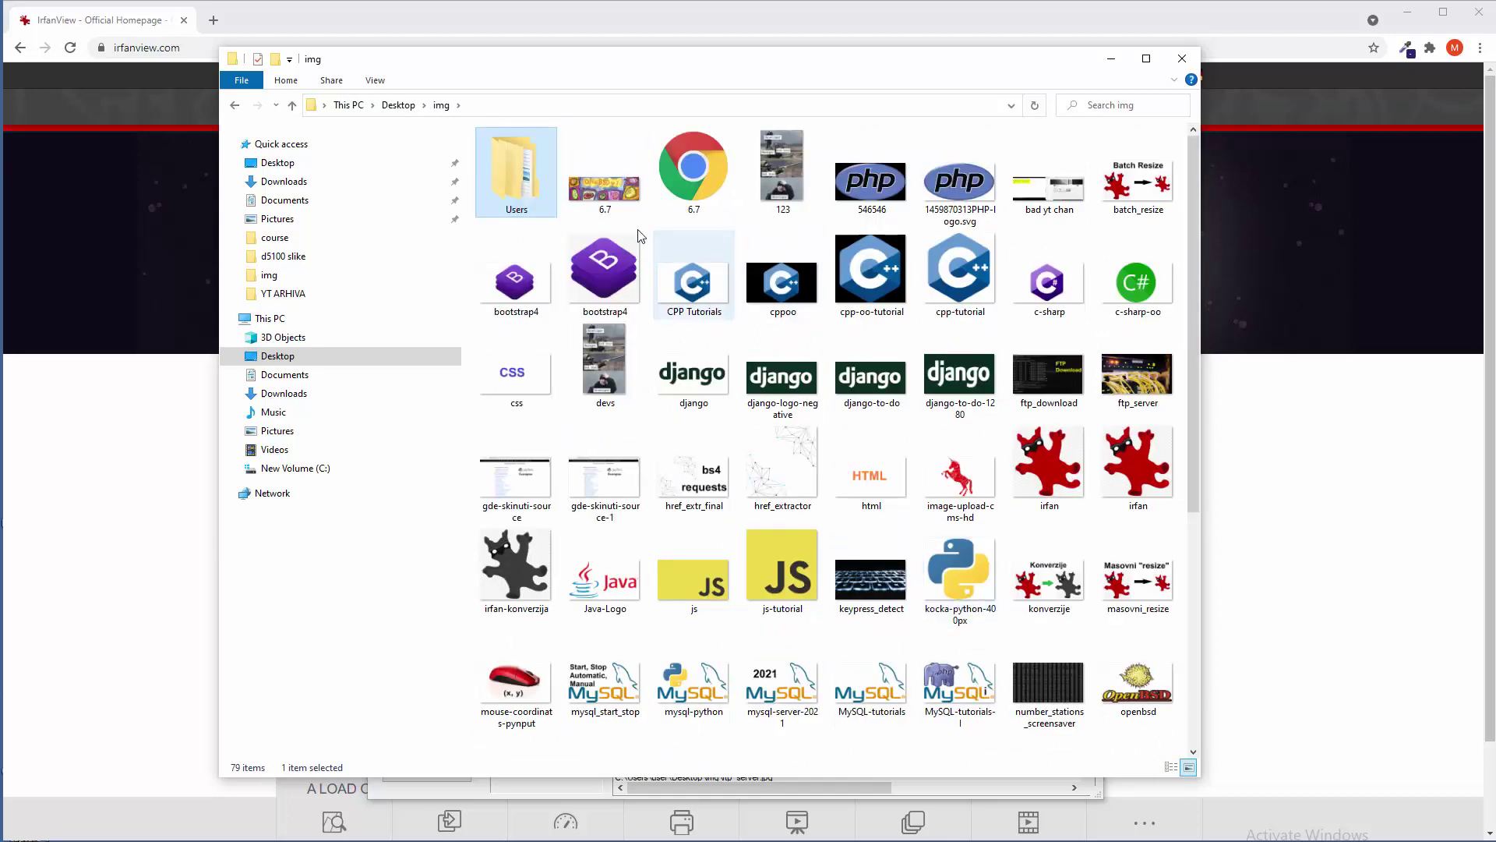
{"action": "left_click", "coordinate": [605, 172]}
{"action": "left_click", "coordinate": [535, 201]}
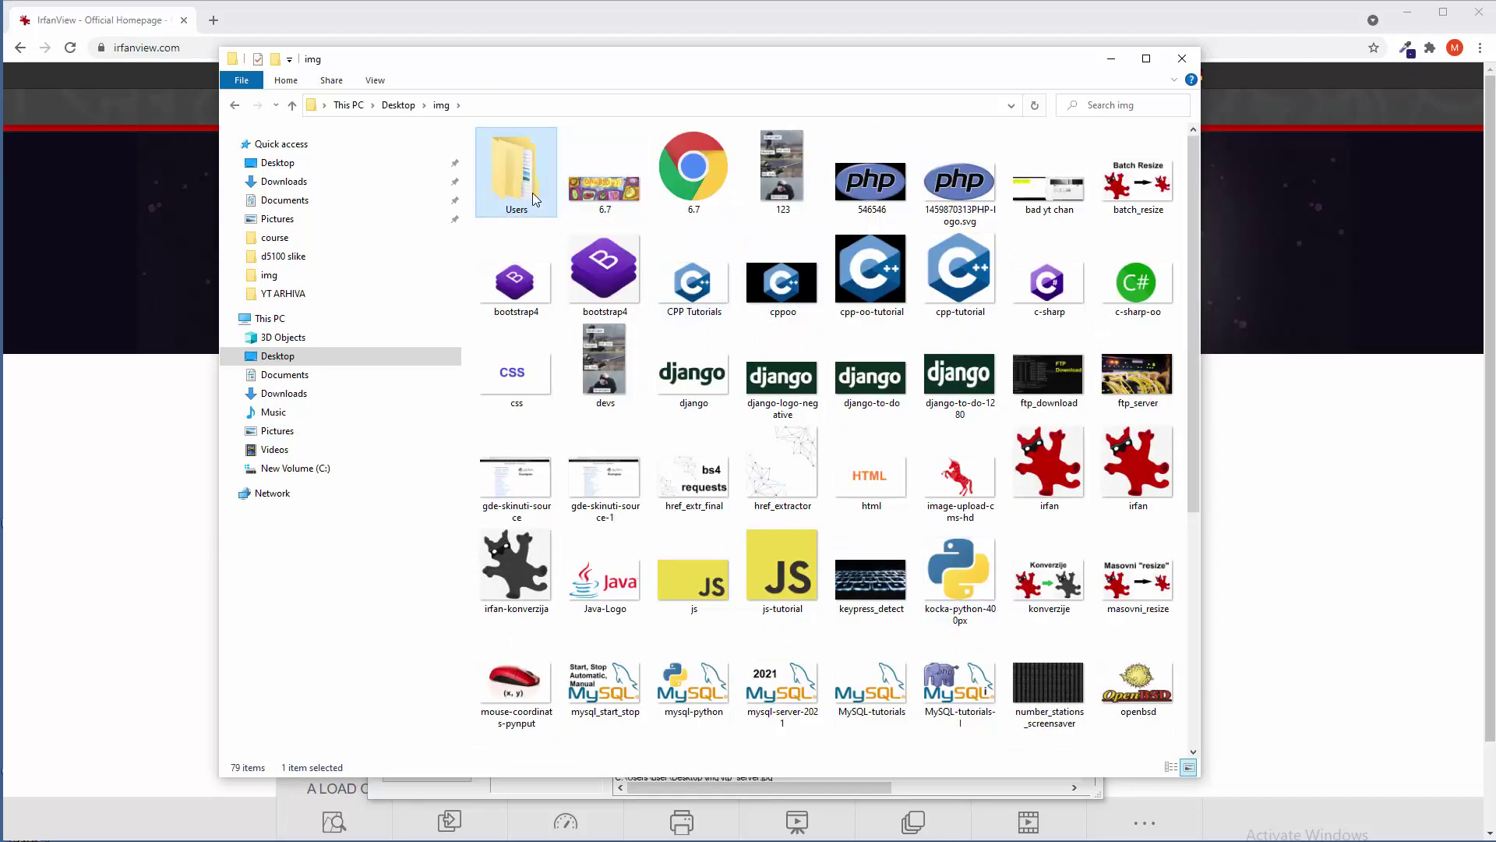
{"action": "key", "text": "Delete"}
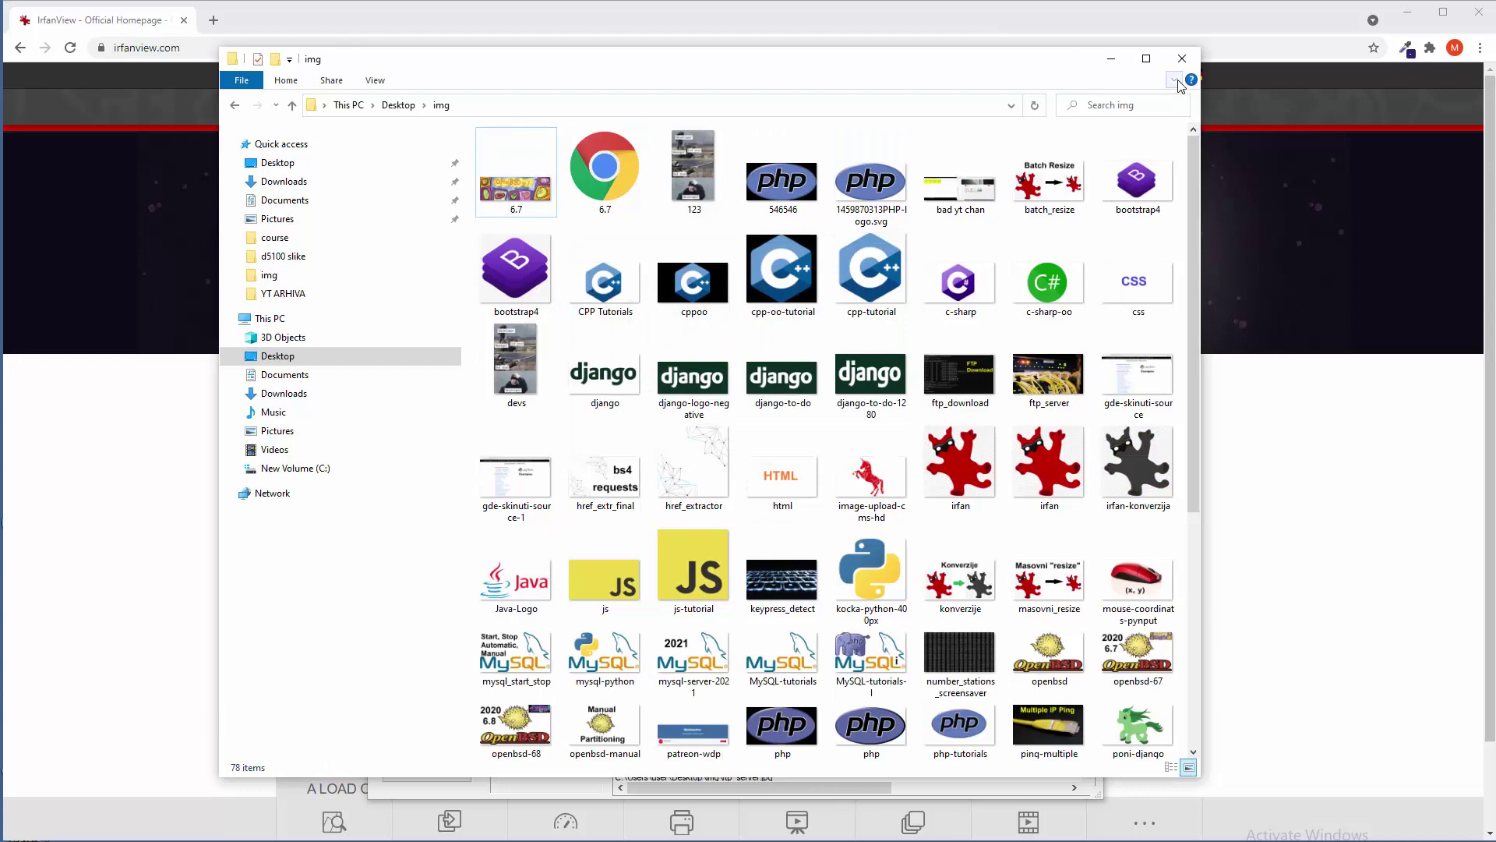
Replace colour depth reduction with grayscale in Advanced options and rerun the 77-image batch.
{"action": "left_click", "coordinate": [545, 785]}
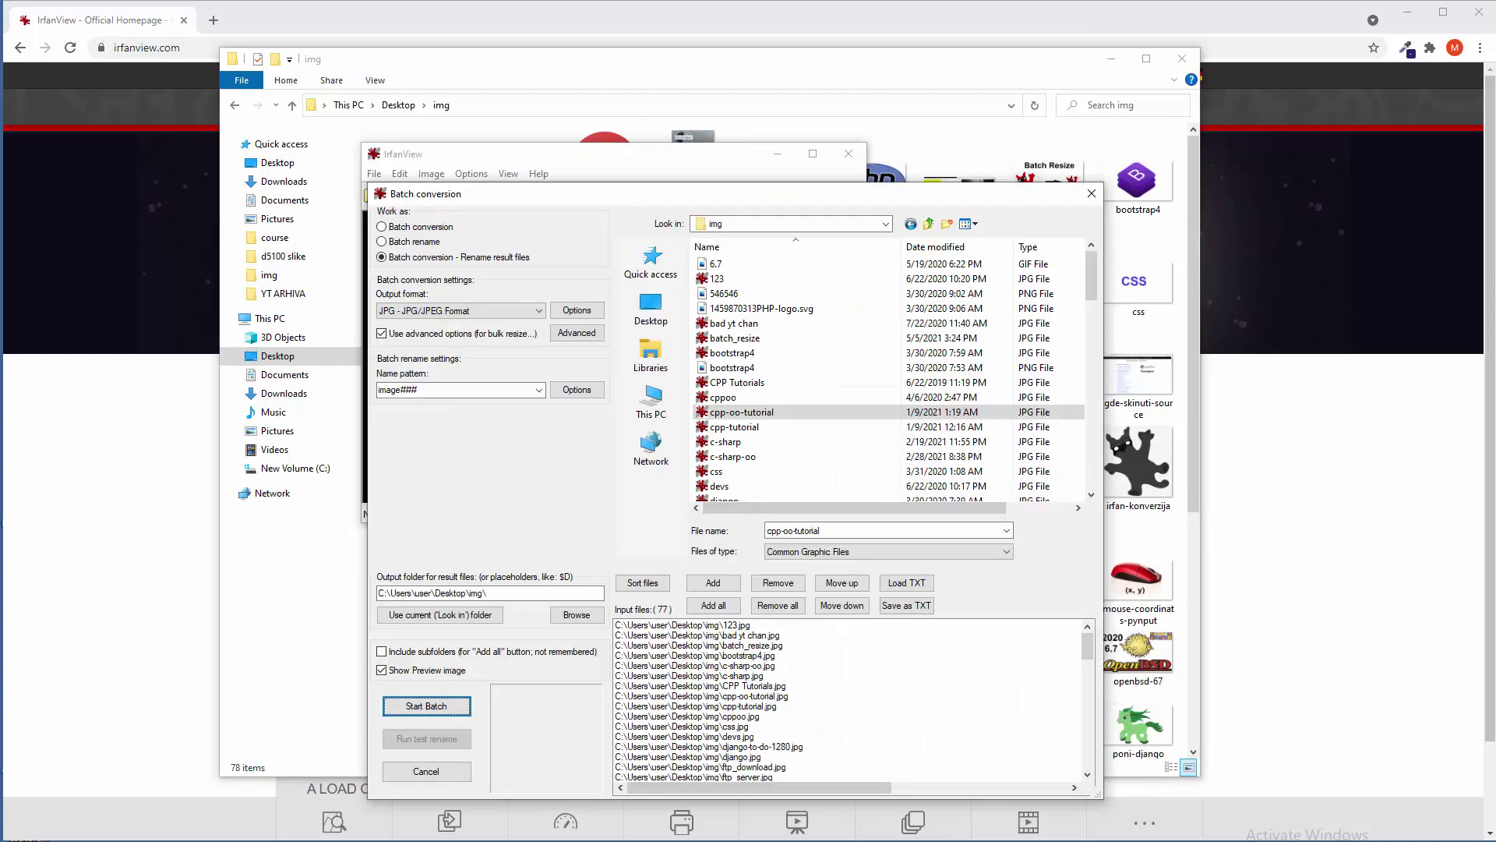
{"action": "left_click", "coordinate": [578, 341]}
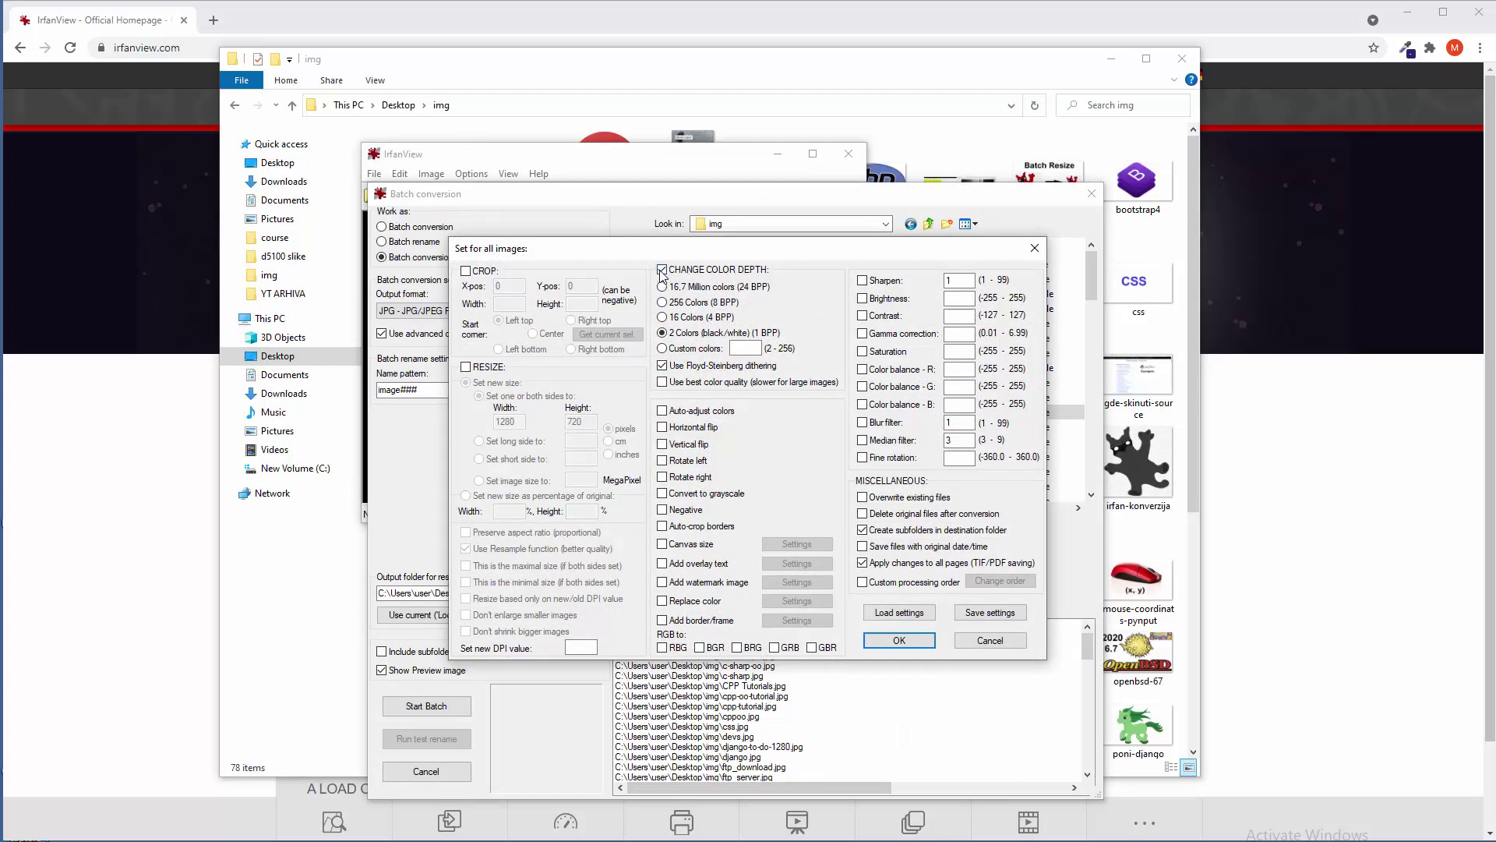
{"action": "left_click", "coordinate": [662, 271]}
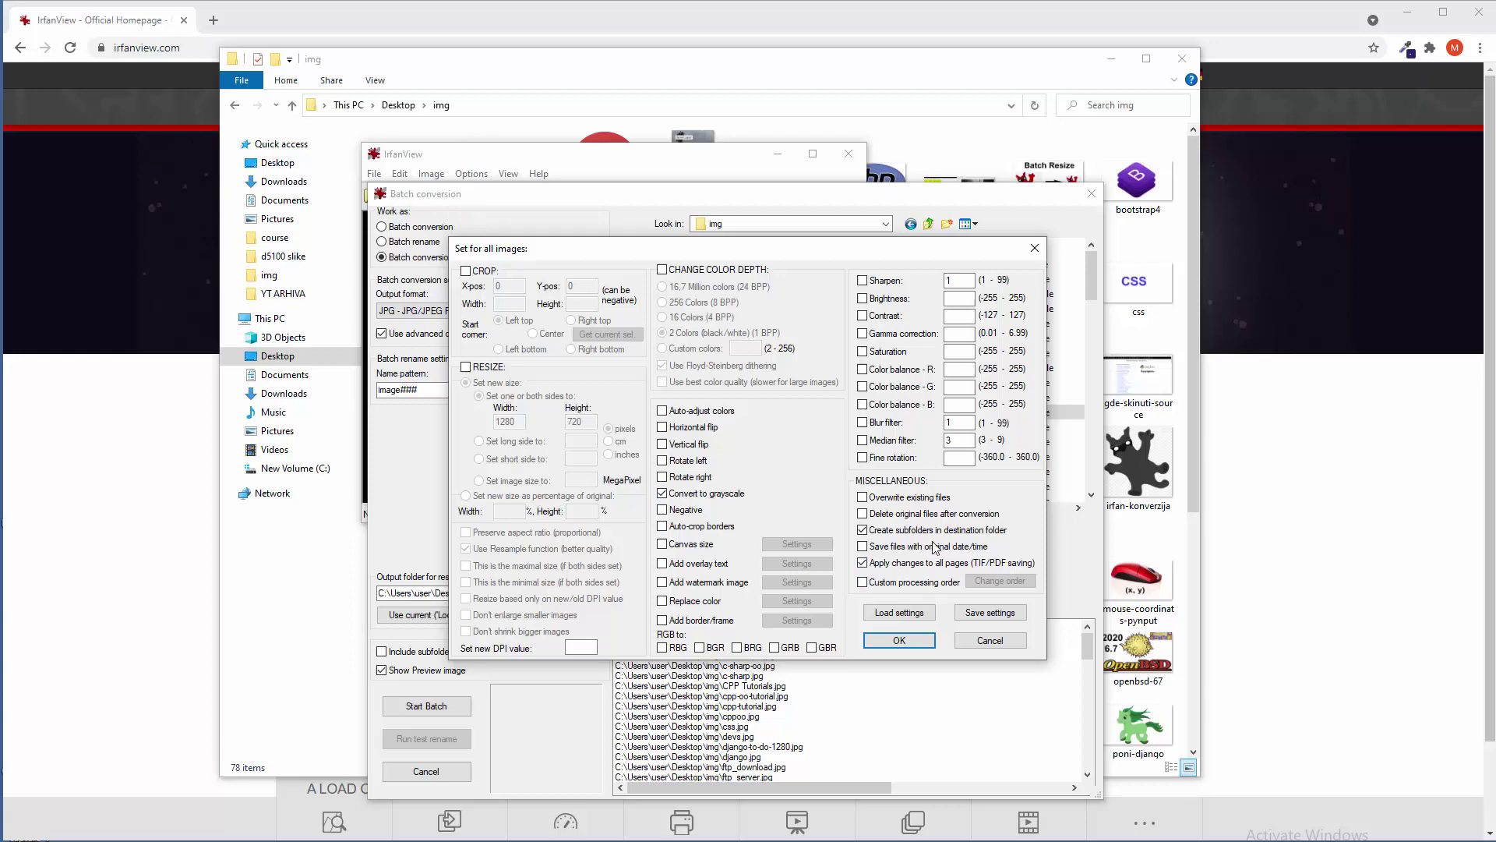
{"action": "left_click", "coordinate": [911, 640]}
{"action": "left_click", "coordinate": [445, 703]}
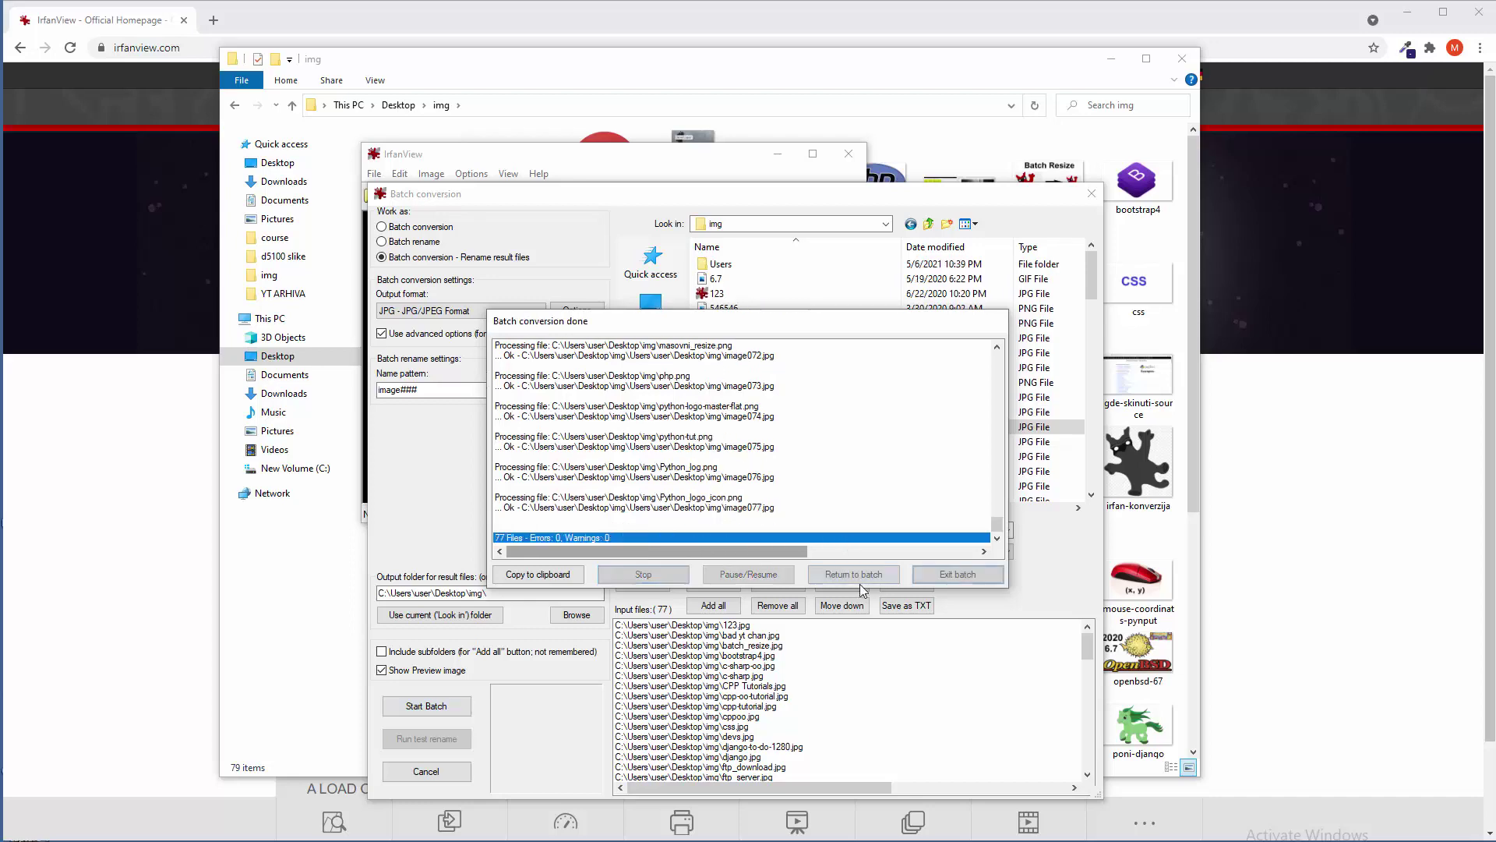
{"action": "left_click", "coordinate": [865, 578]}
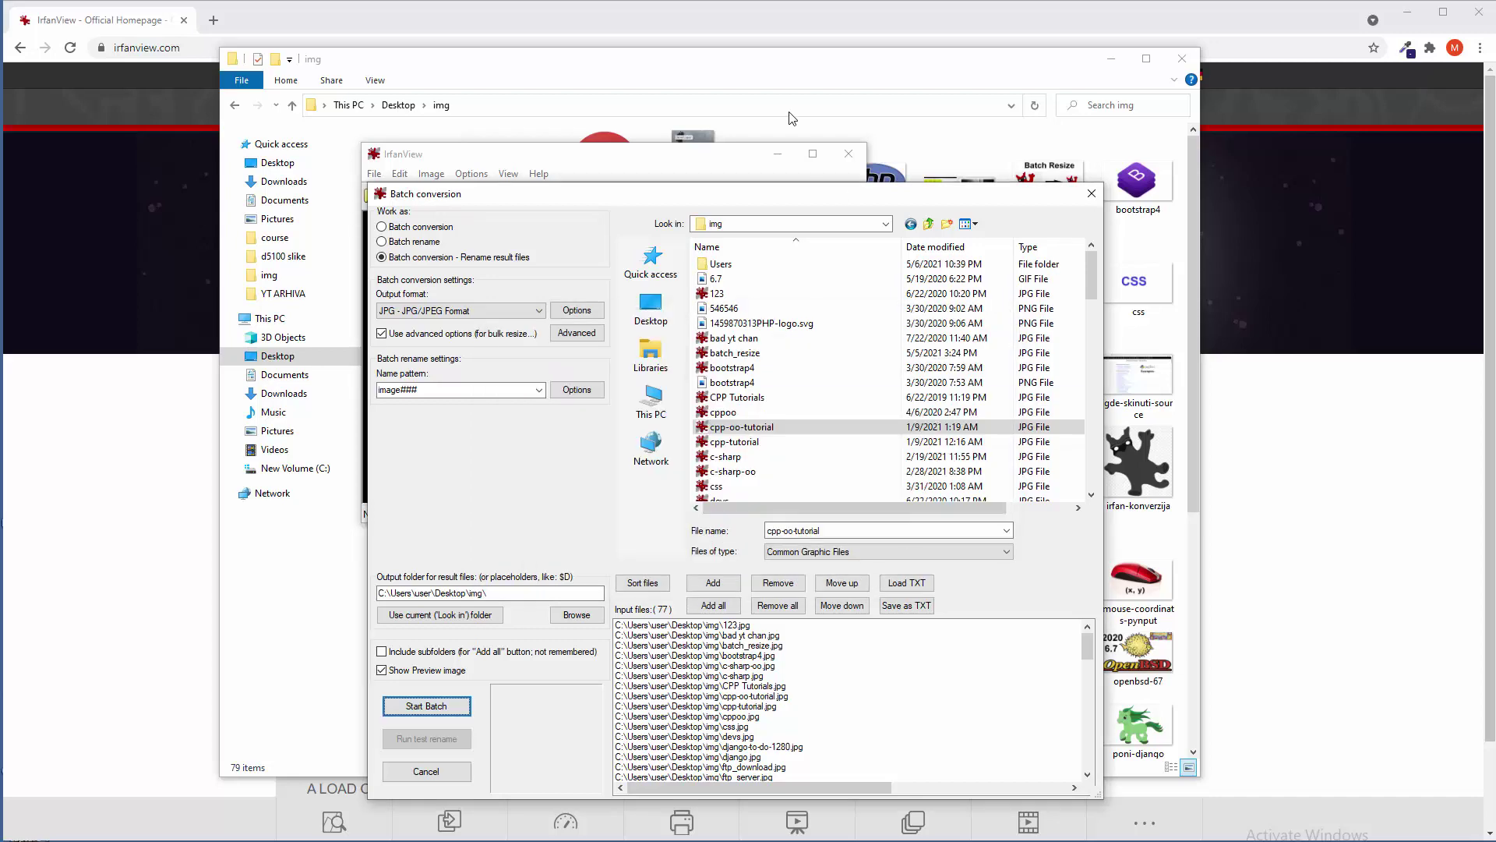
{"action": "left_click", "coordinate": [706, 63]}
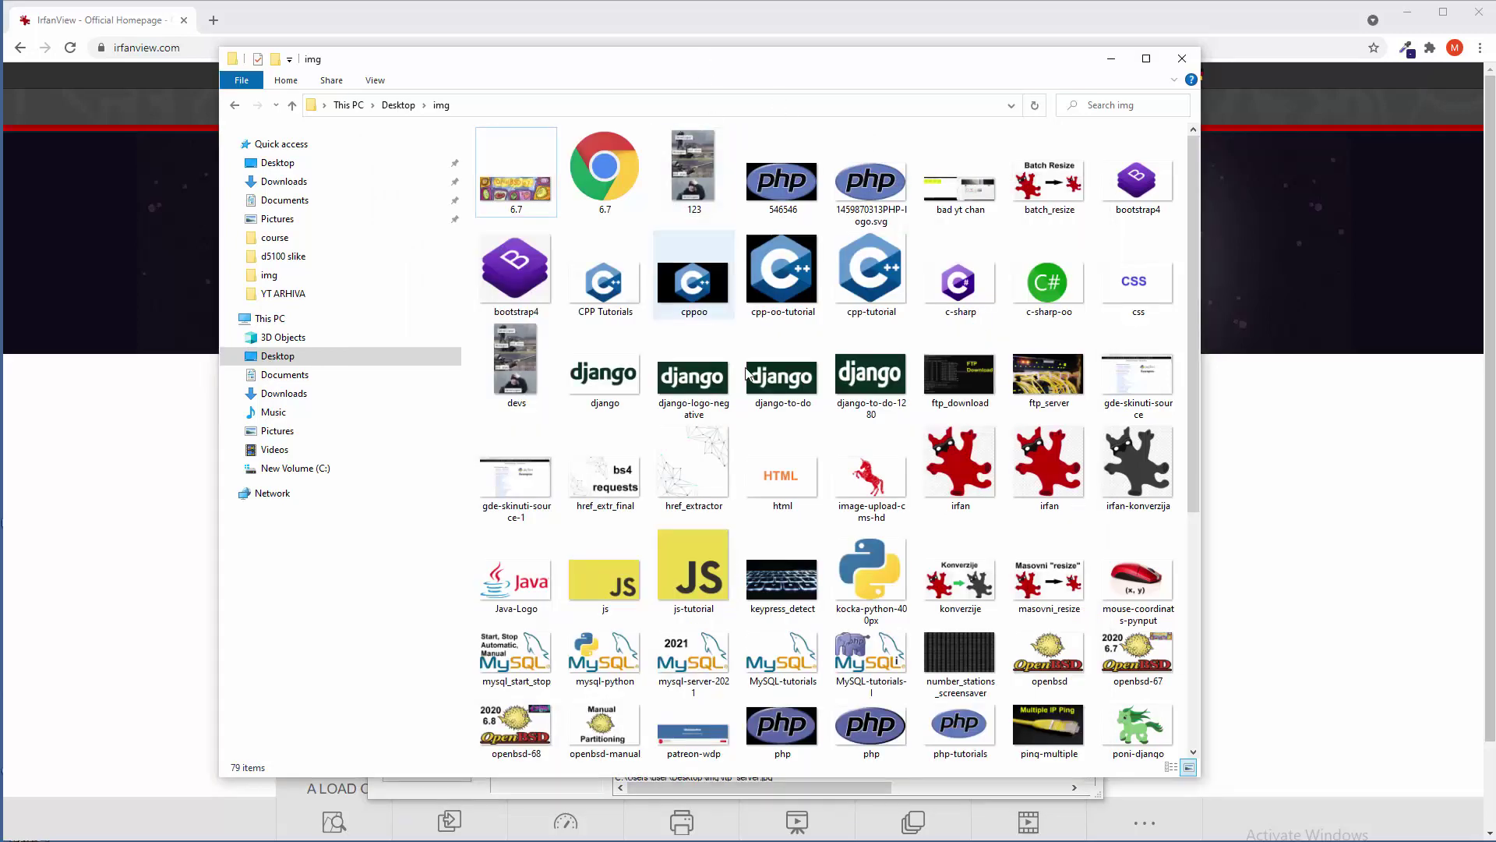
{"action": "scroll", "coordinate": [779, 374], "scroll_direction": "down", "scroll_amount": 3}
{"action": "double_click", "coordinate": [1036, 680]}
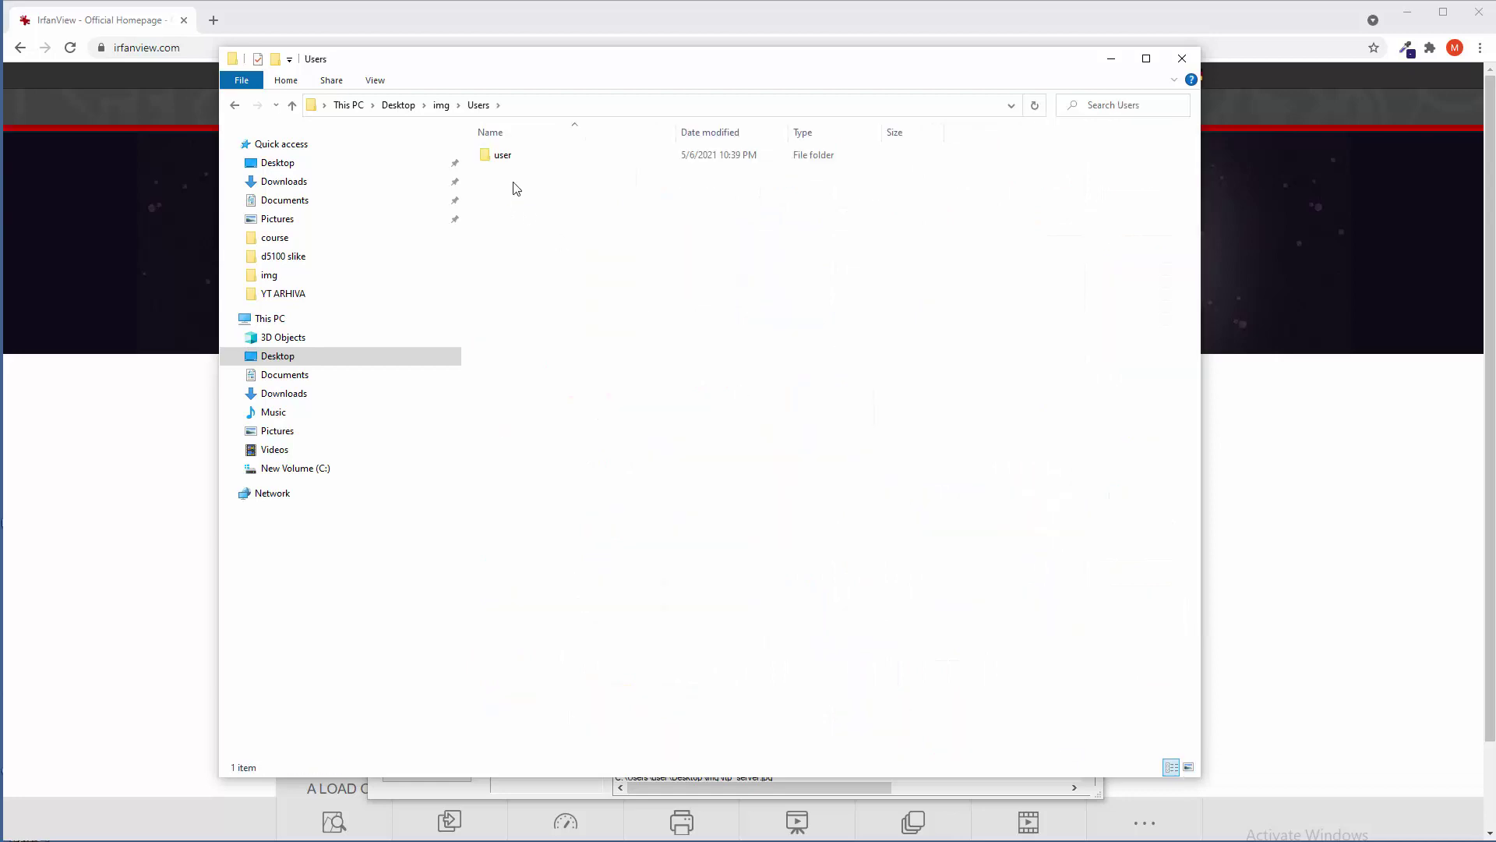
{"action": "double_click", "coordinate": [511, 159]}
{"action": "double_click", "coordinate": [517, 157]}
{"action": "double_click", "coordinate": [517, 156]}
{"action": "left_click", "coordinate": [691, 368]}
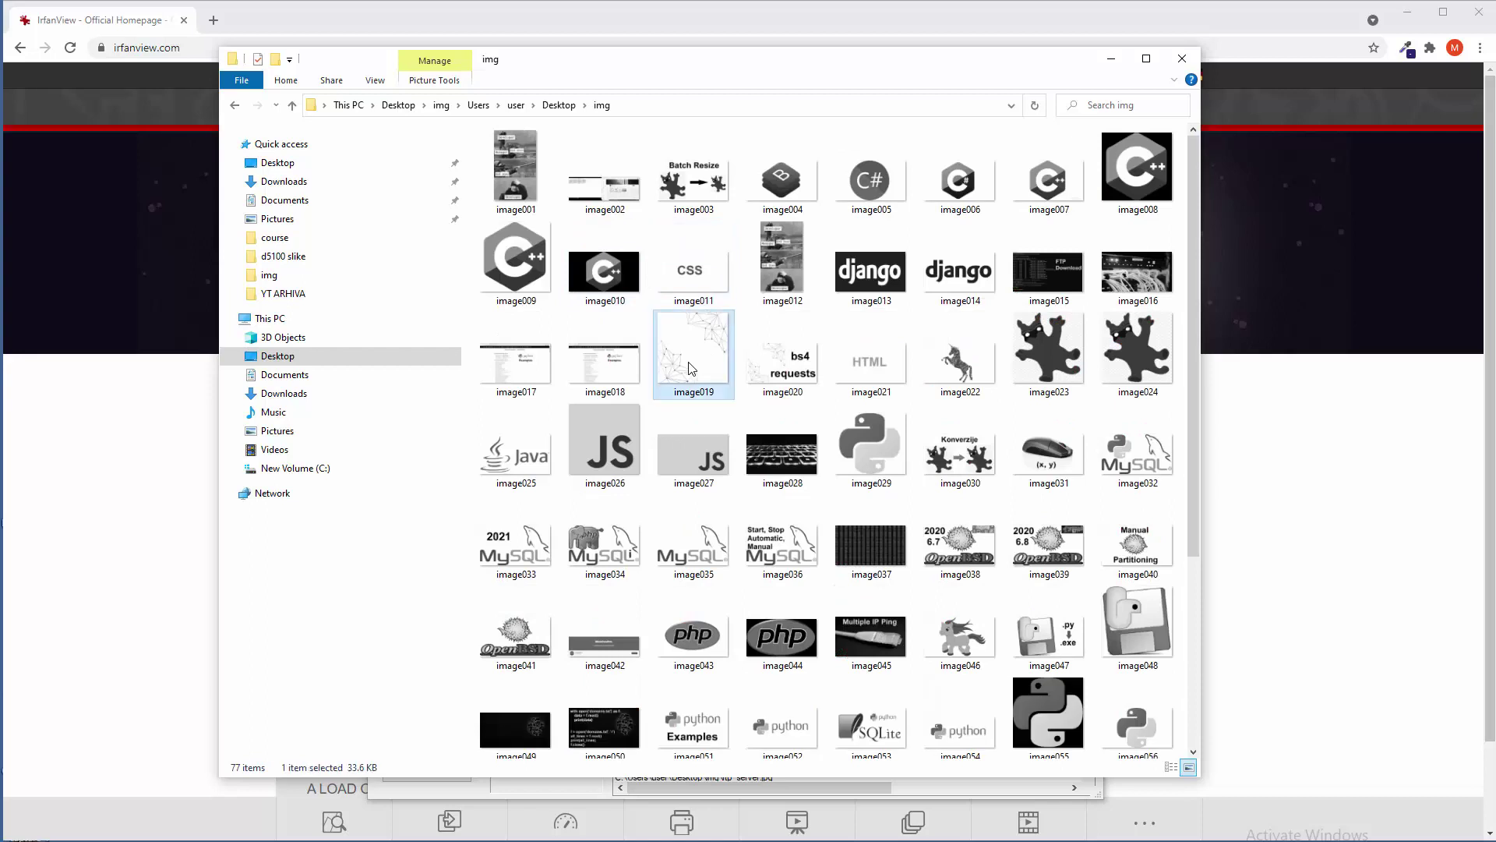
{"action": "left_click", "coordinate": [969, 370]}
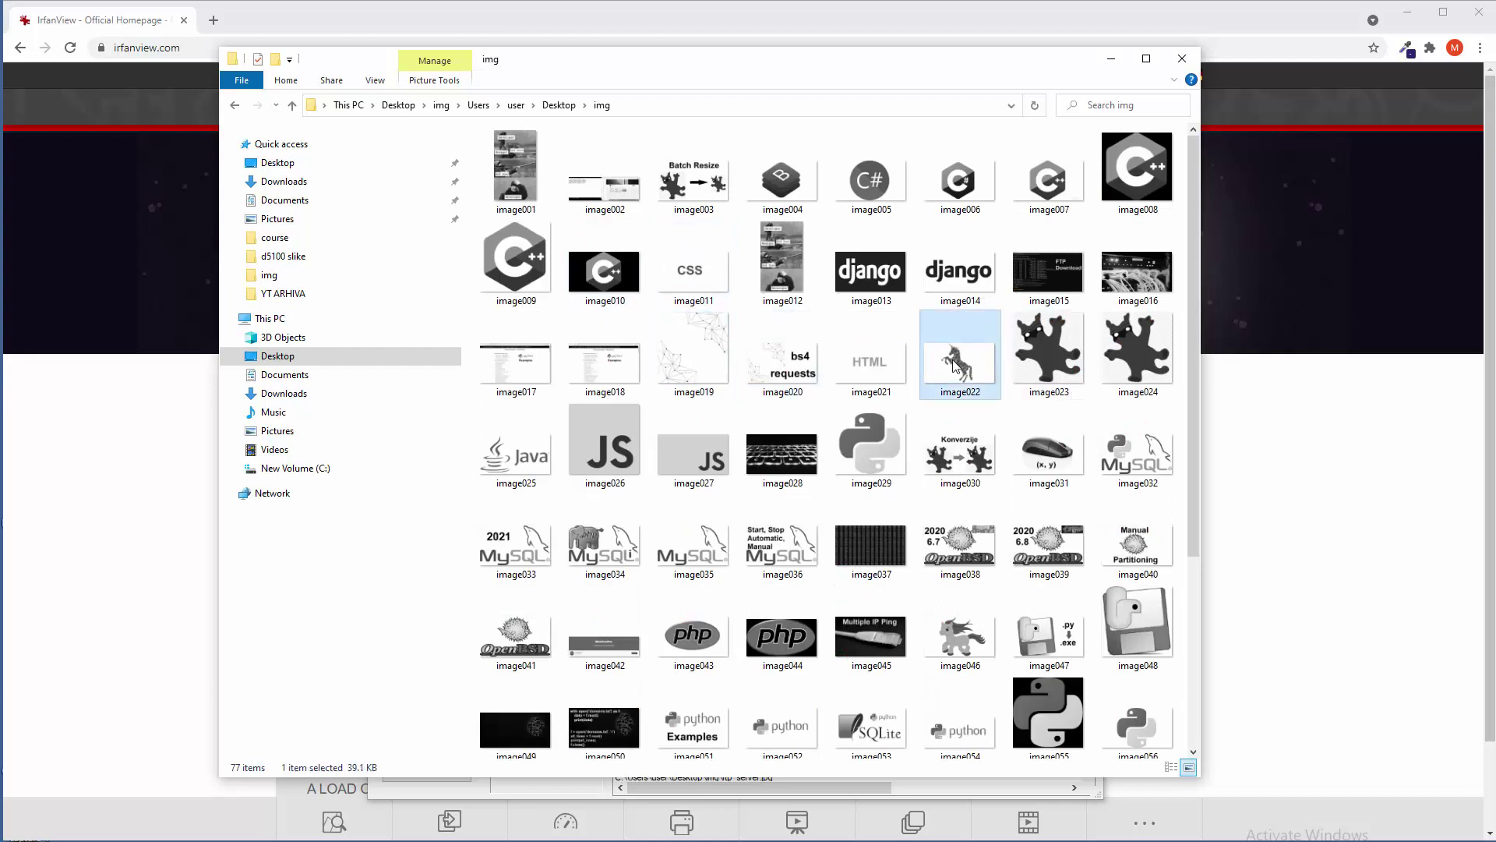
{"action": "right_click", "coordinate": [955, 367]}
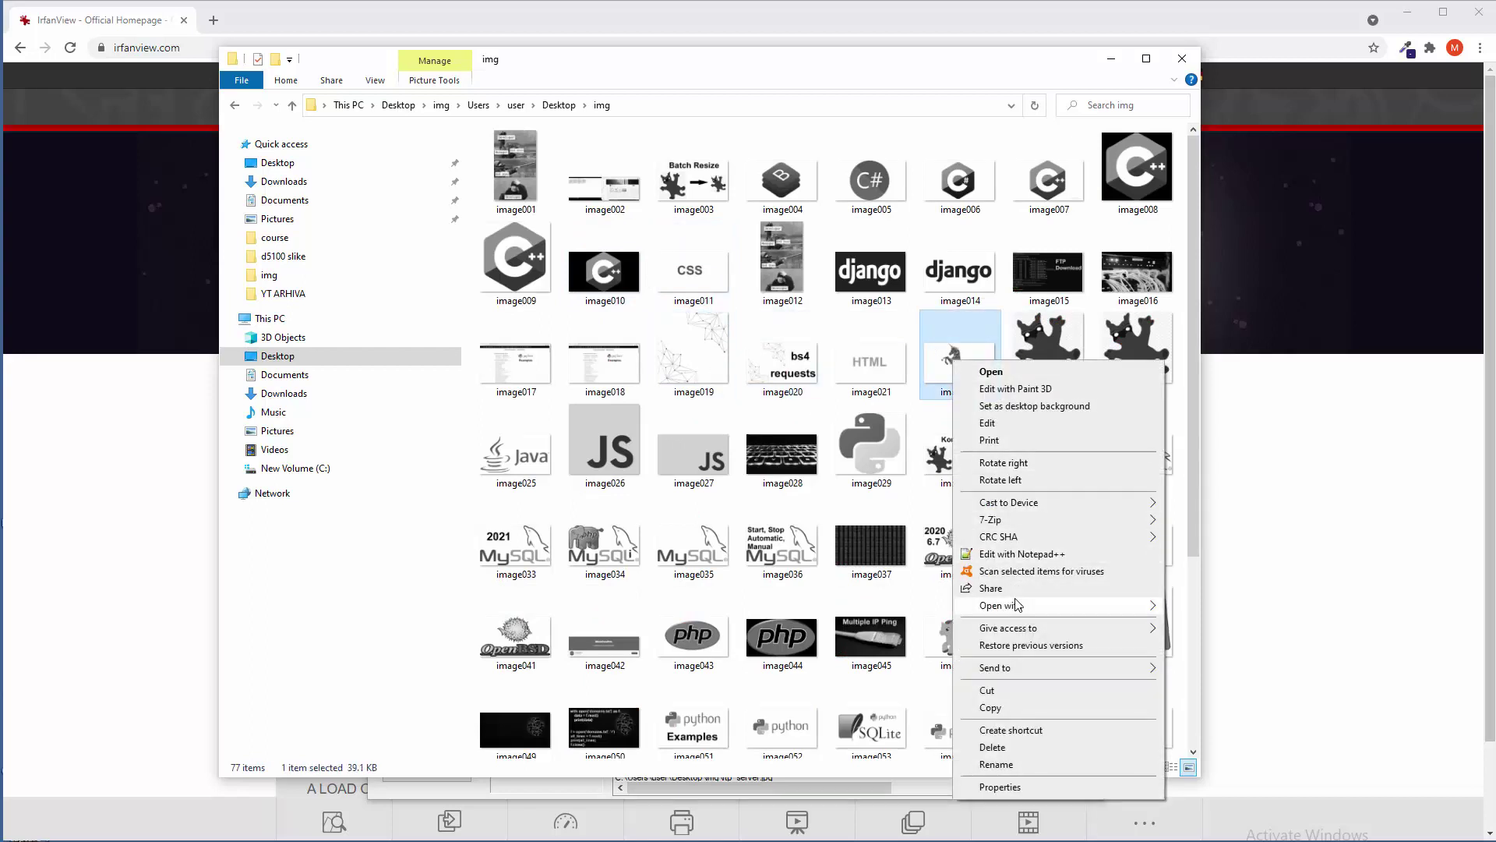
{"action": "mouse_move", "coordinate": [1026, 608]}
{"action": "left_click", "coordinate": [1218, 606]}
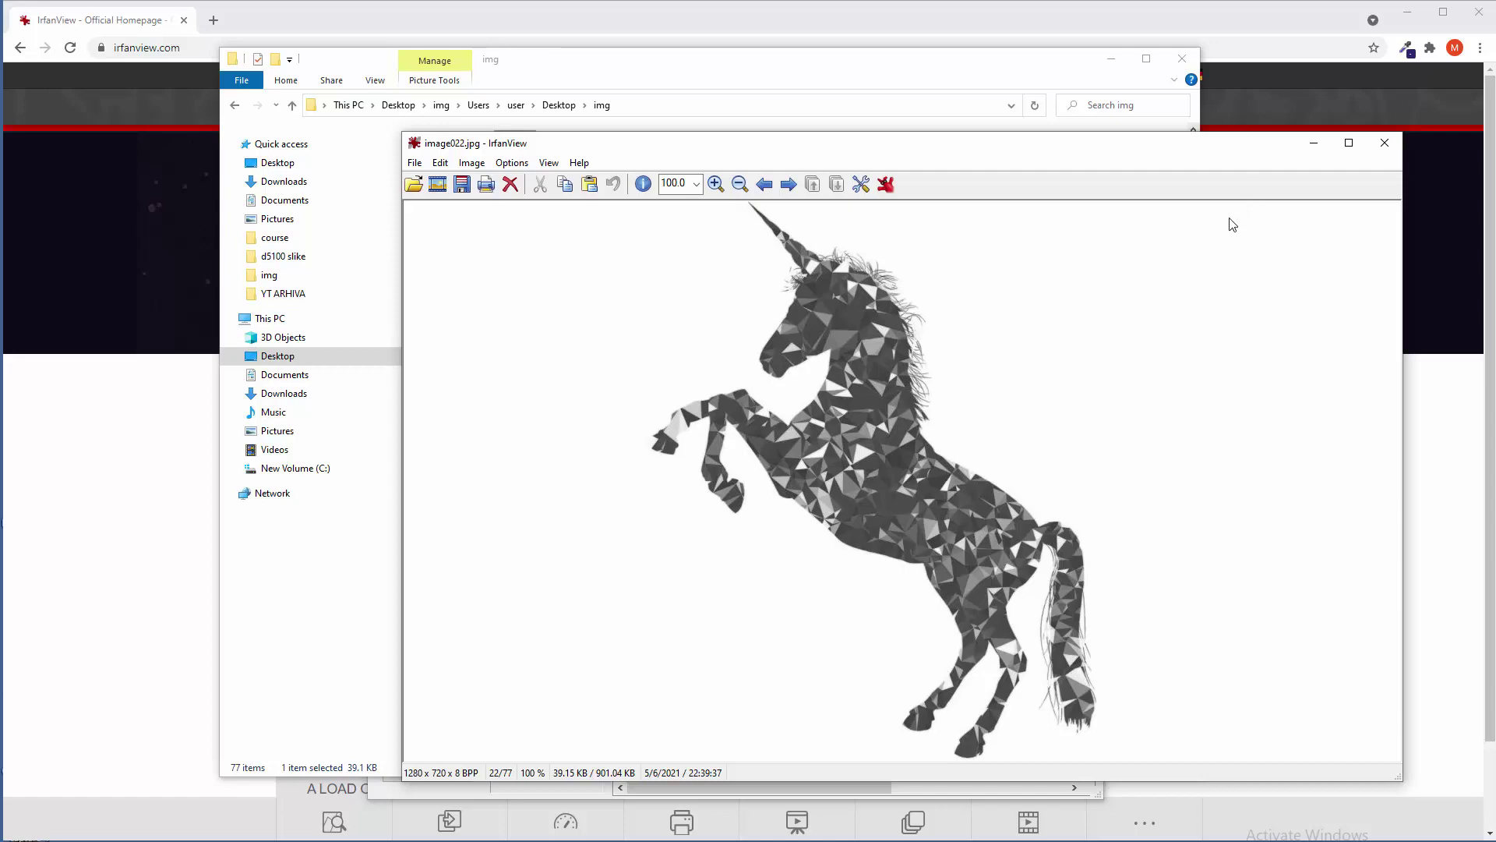
{"action": "left_click", "coordinate": [1384, 144]}
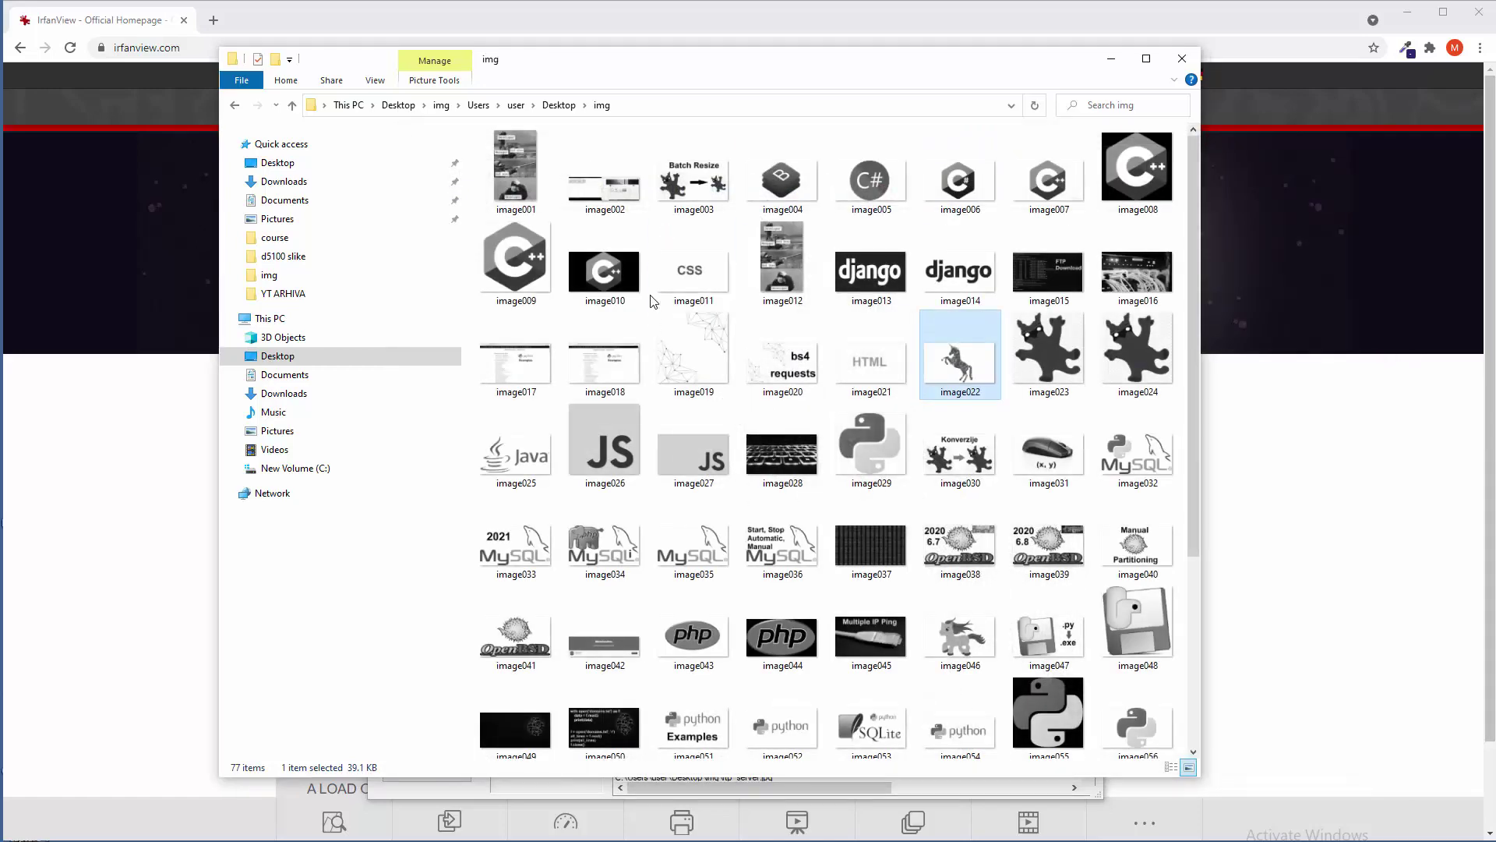
{"action": "left_click", "coordinate": [694, 483]}
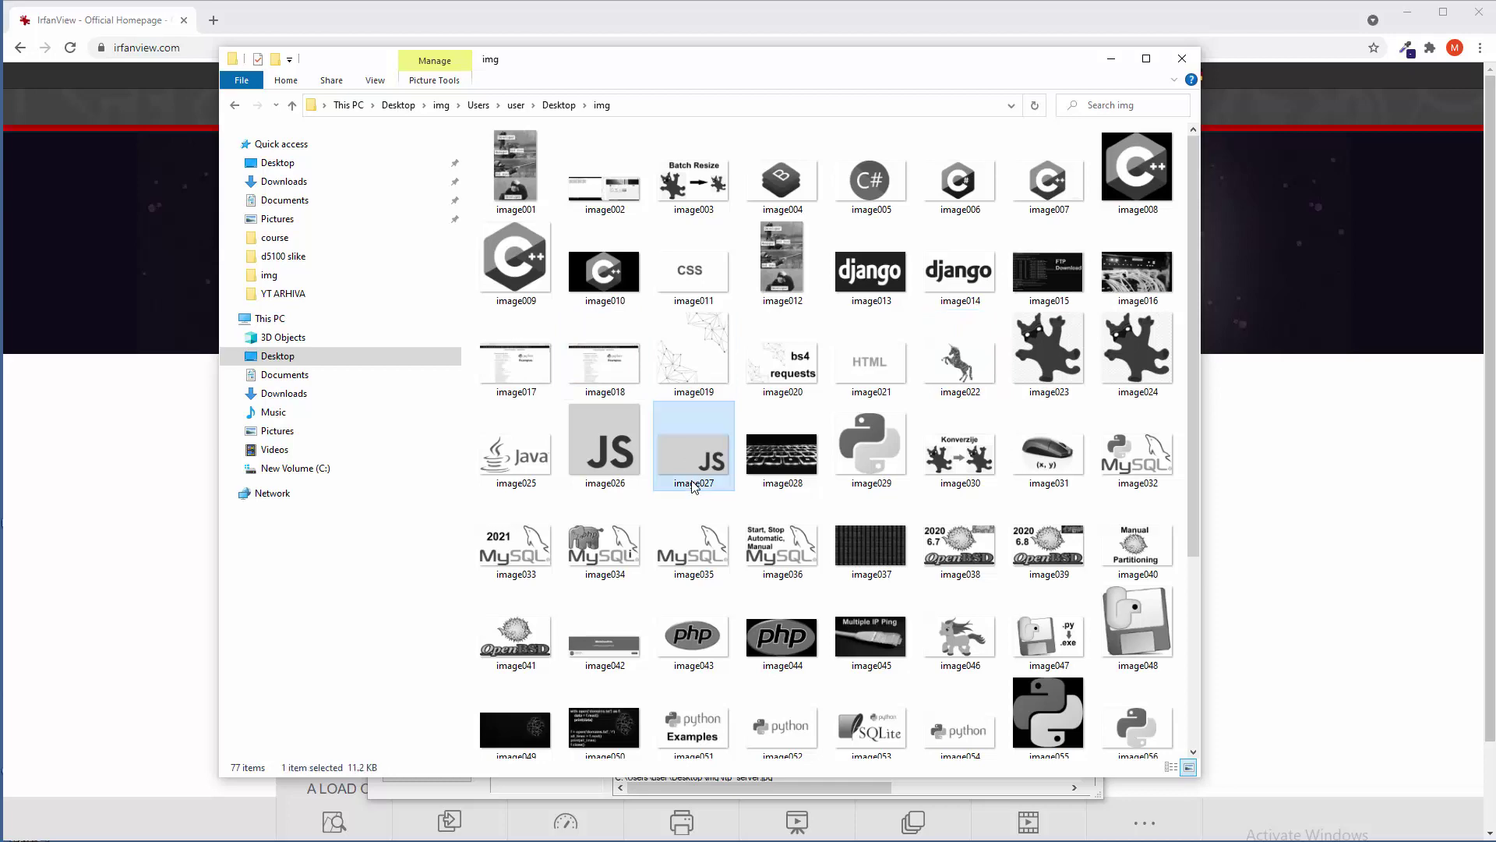
{"action": "scroll", "coordinate": [693, 487], "scroll_direction": "down", "scroll_amount": 3}
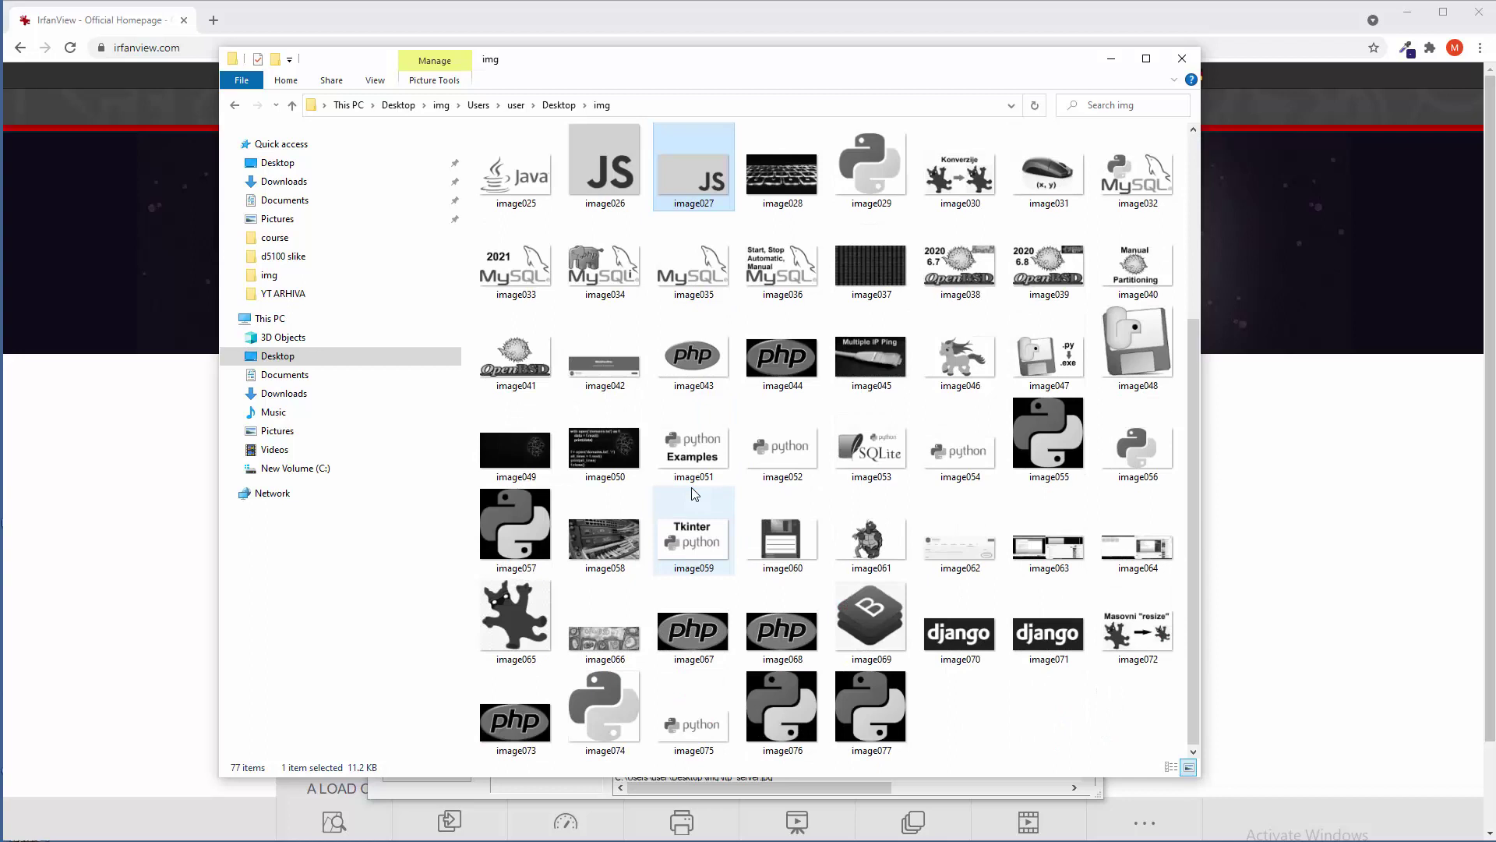
{"action": "left_click", "coordinate": [606, 451]}
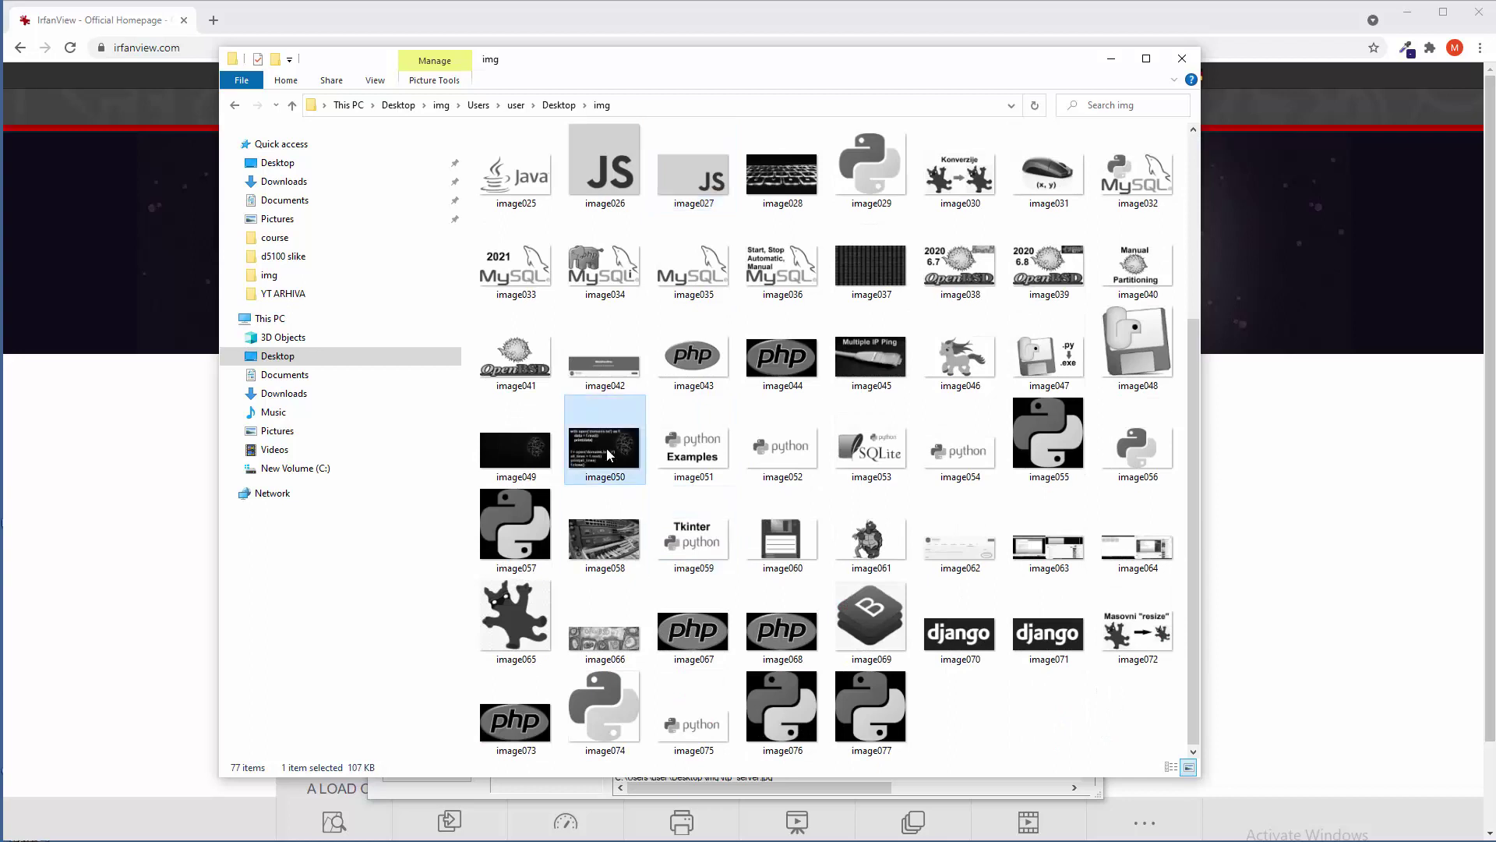
{"action": "right_click", "coordinate": [628, 539]}
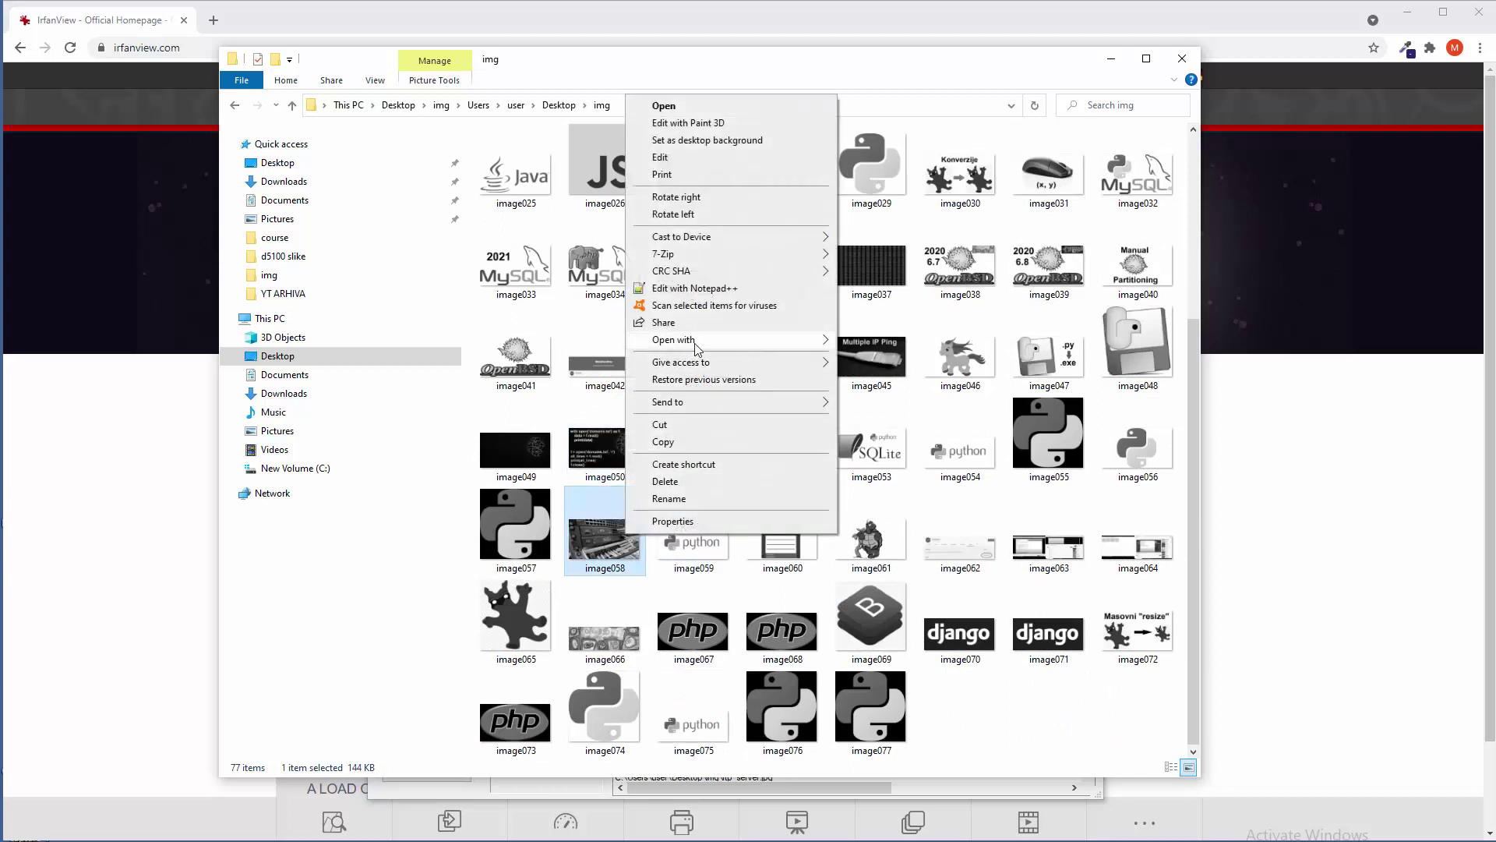
{"action": "mouse_move", "coordinate": [698, 348]}
{"action": "left_click", "coordinate": [882, 345]}
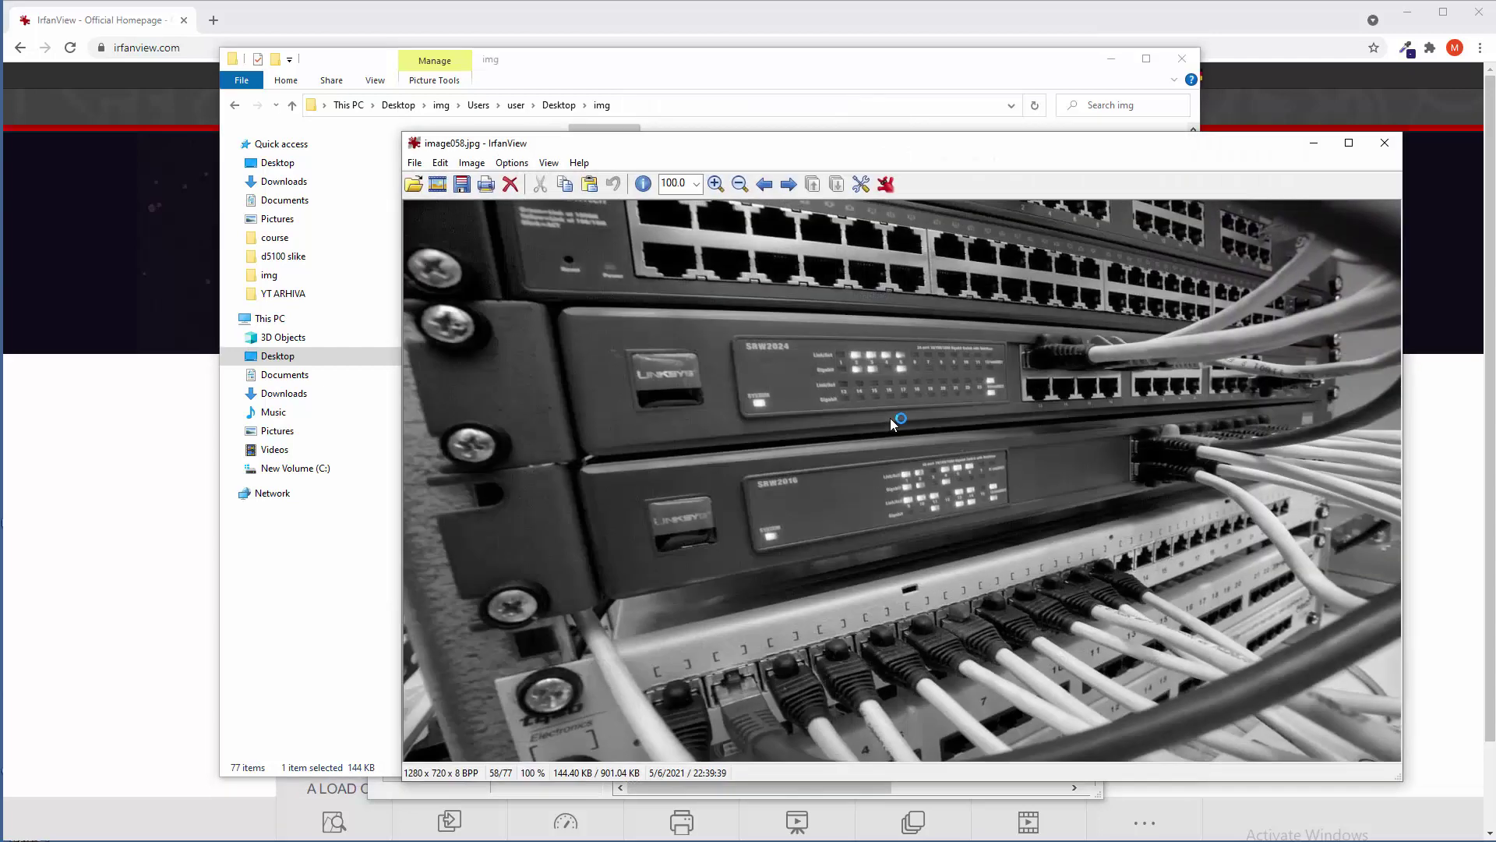
{"action": "left_click", "coordinate": [1385, 150]}
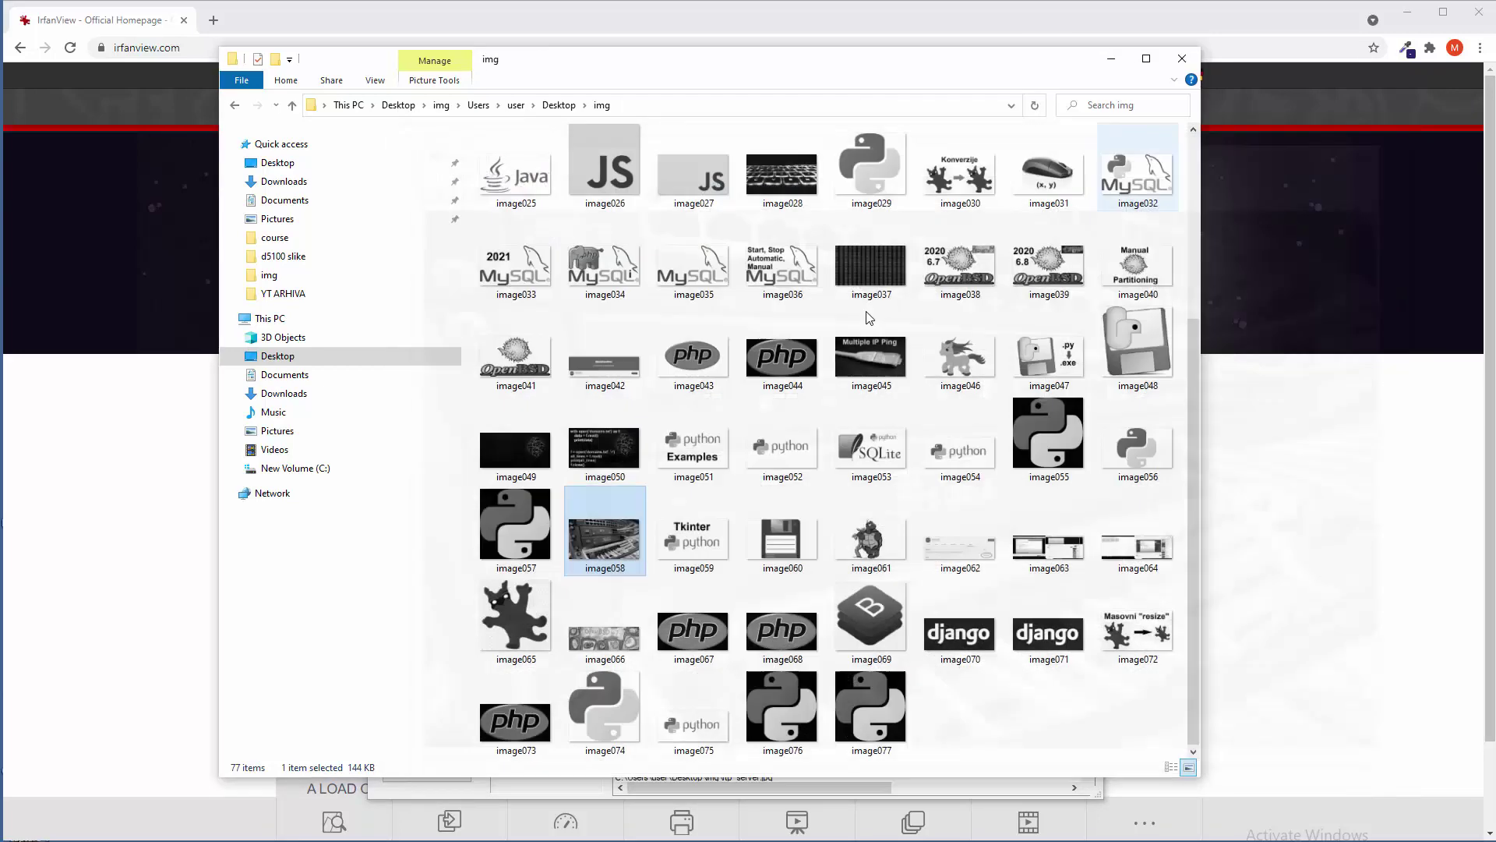
{"action": "scroll", "coordinate": [779, 437], "scroll_direction": "up", "scroll_amount": 5}
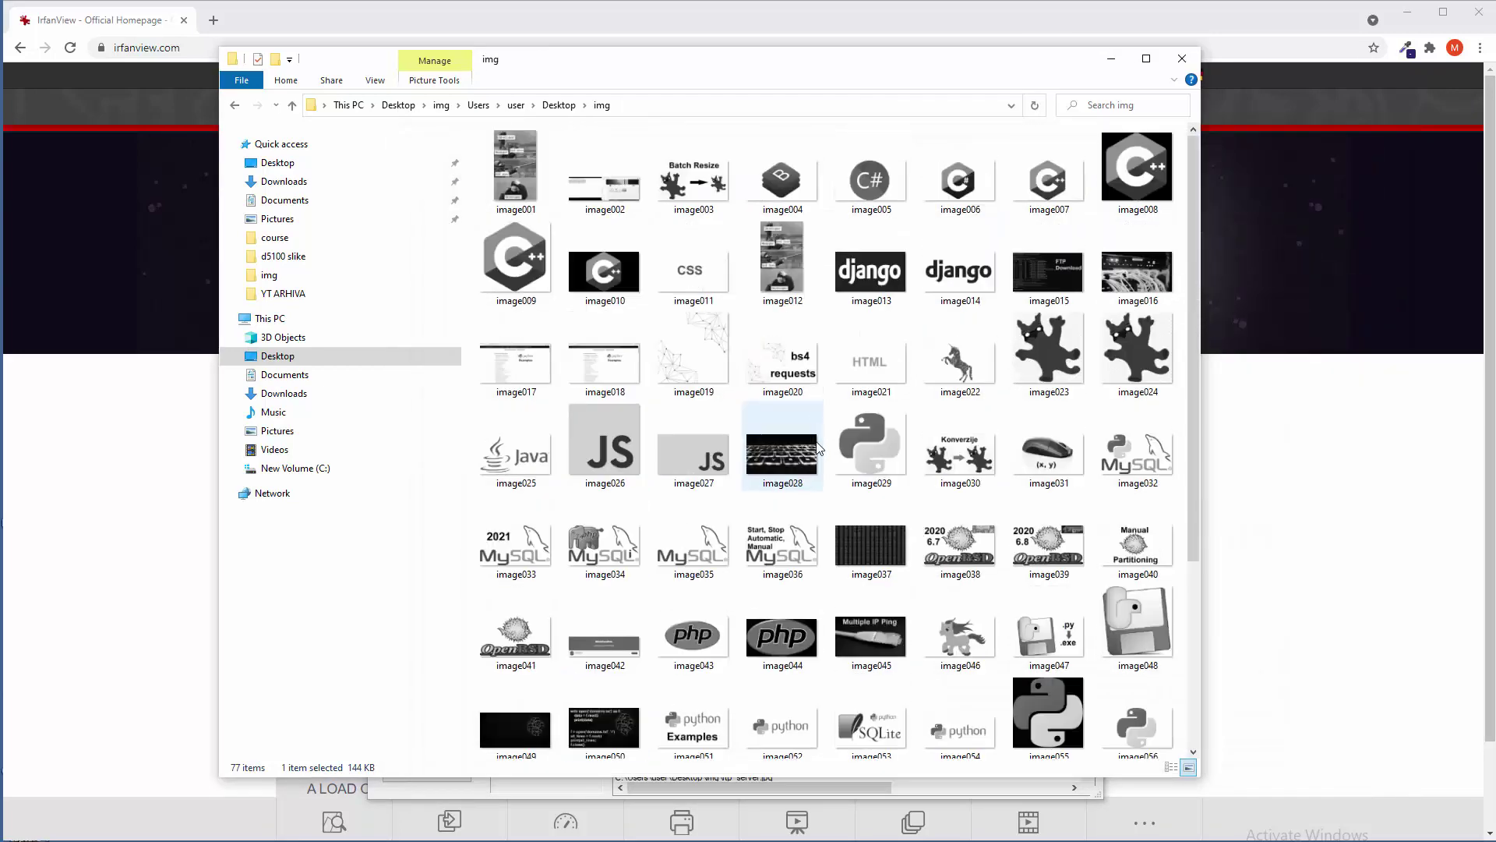
{"action": "left_click", "coordinate": [480, 106]}
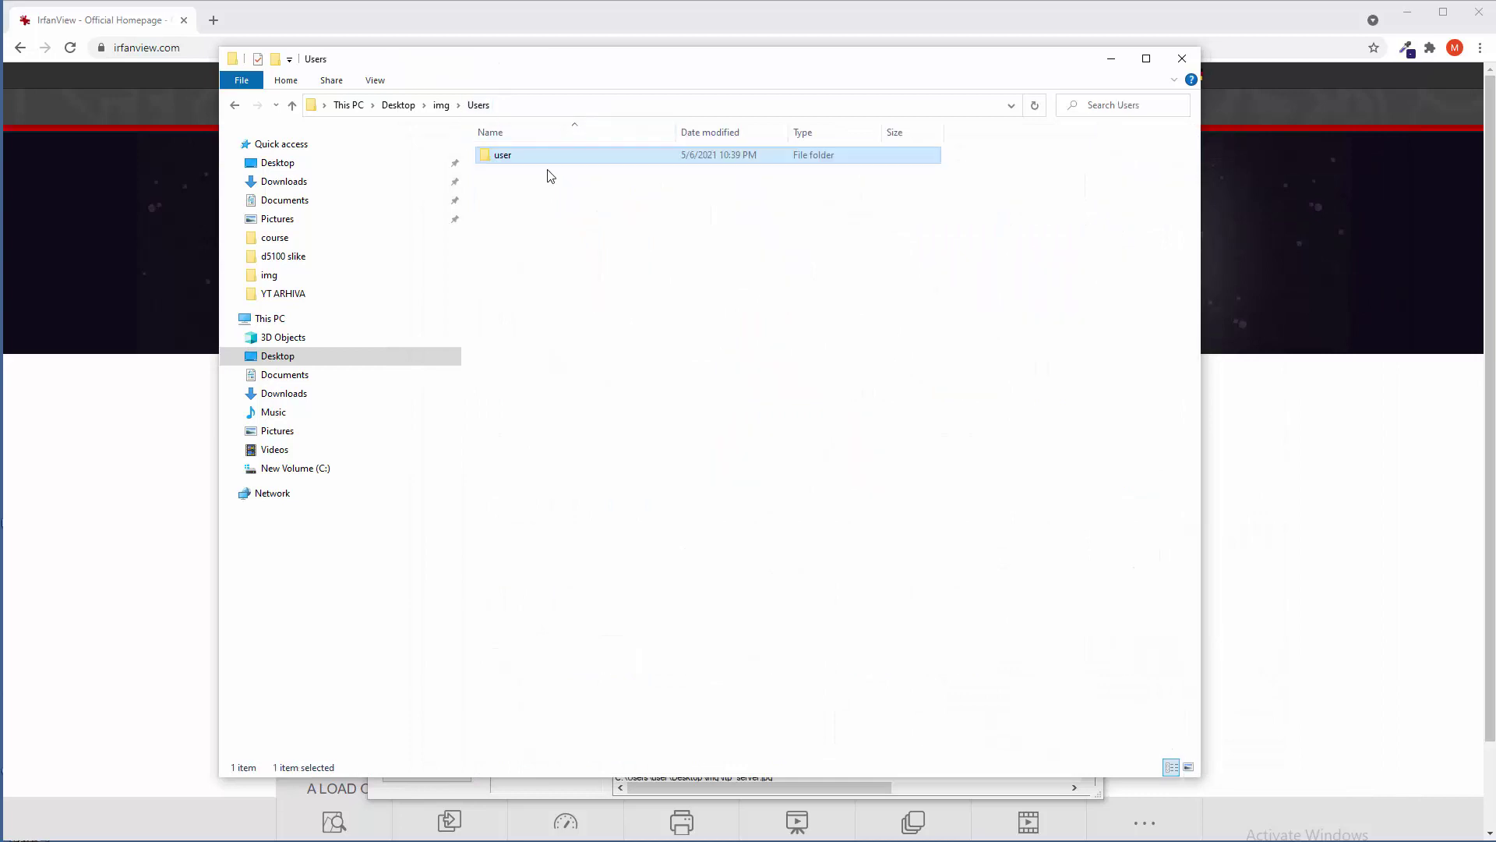
{"action": "left_click", "coordinate": [441, 106]}
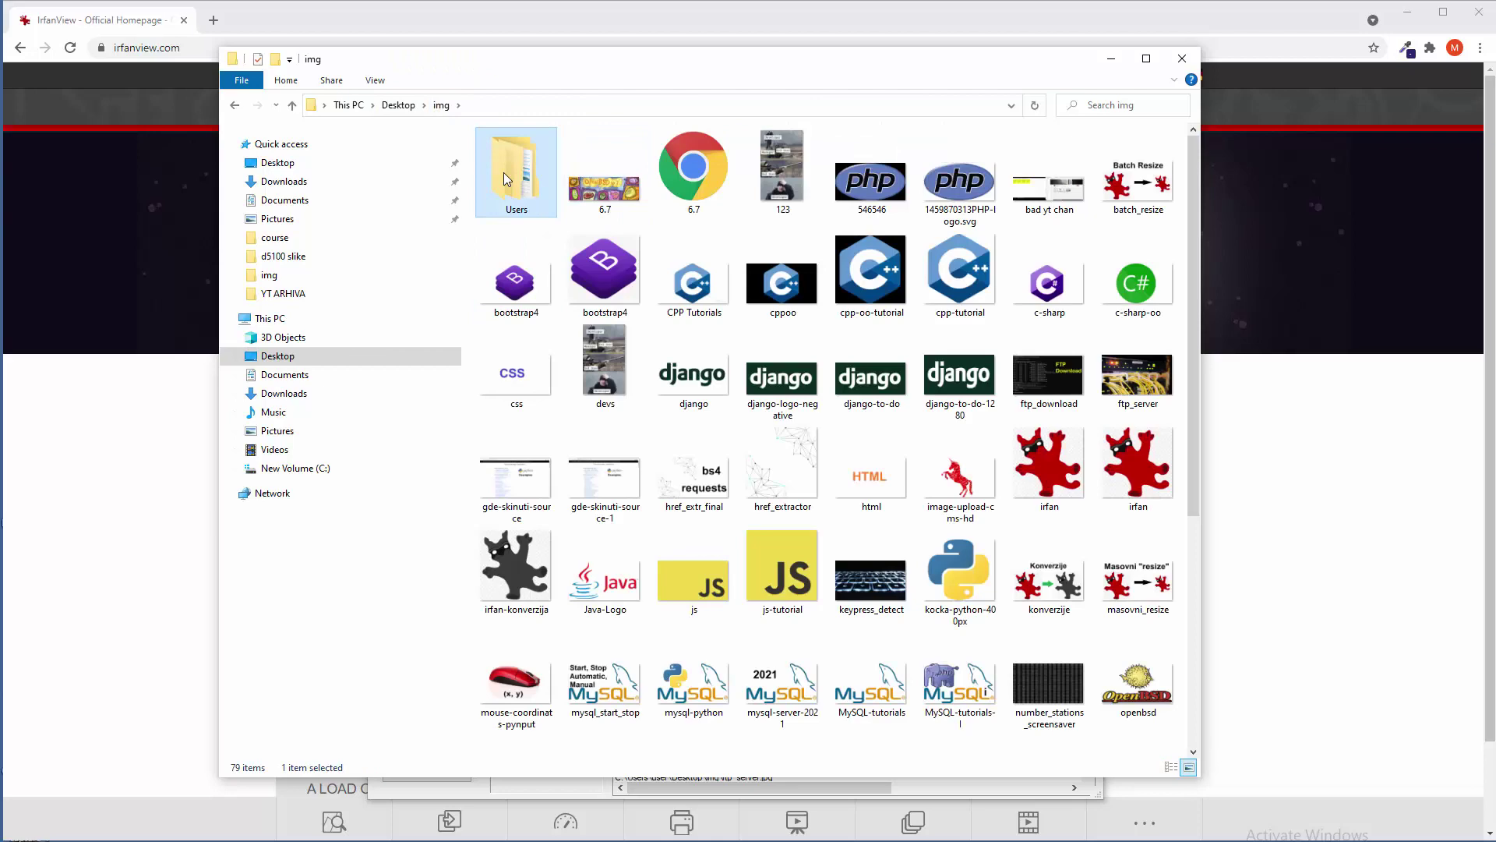
Delete the old Users folder and rerun the 77-image batch as negatives, returning to setup.
{"action": "key", "text": "Delete"}
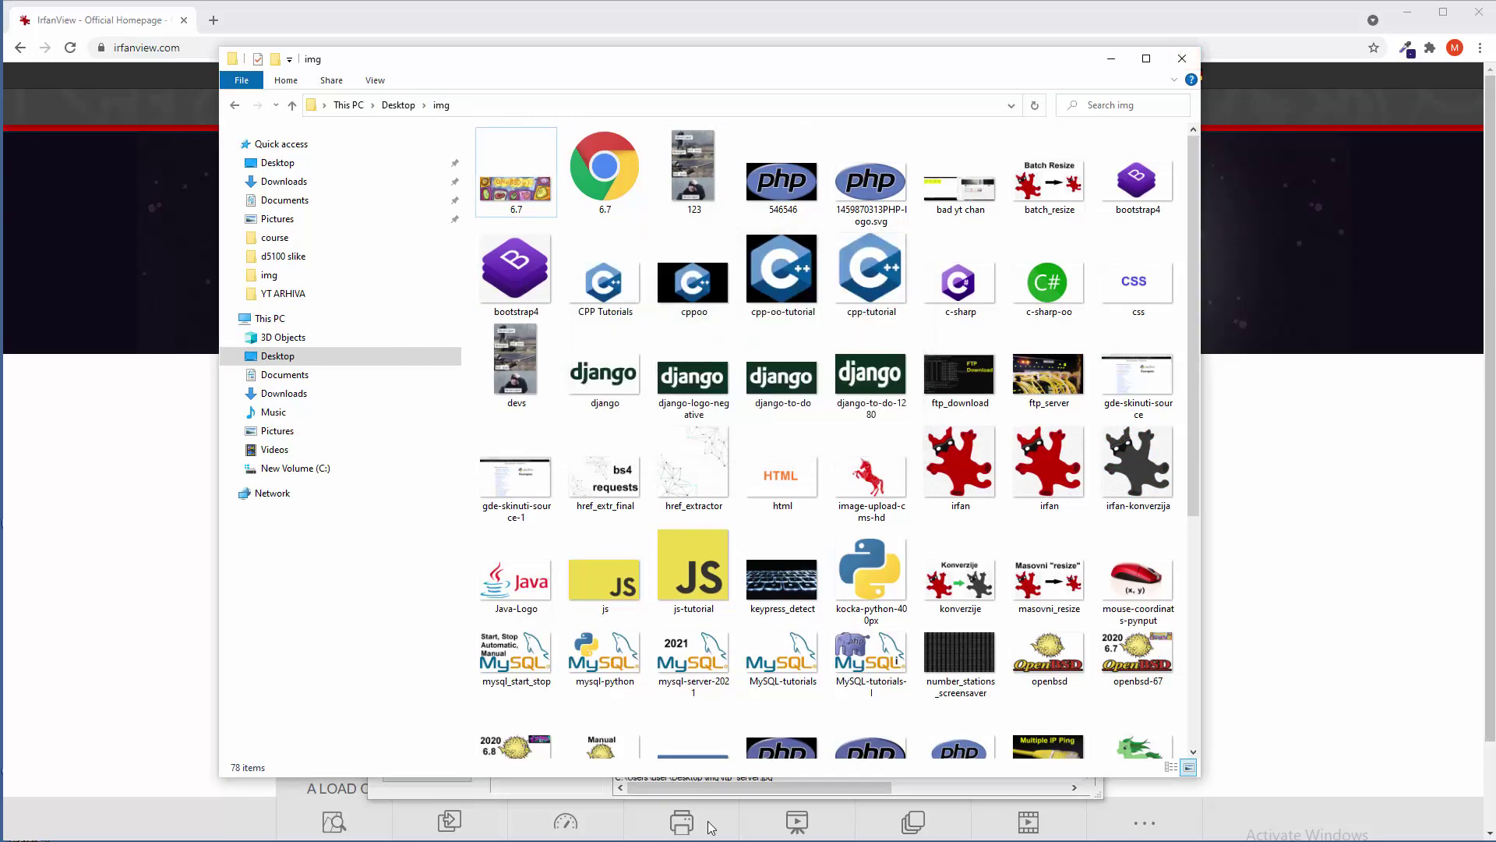
{"action": "key", "text": "alt+Tab"}
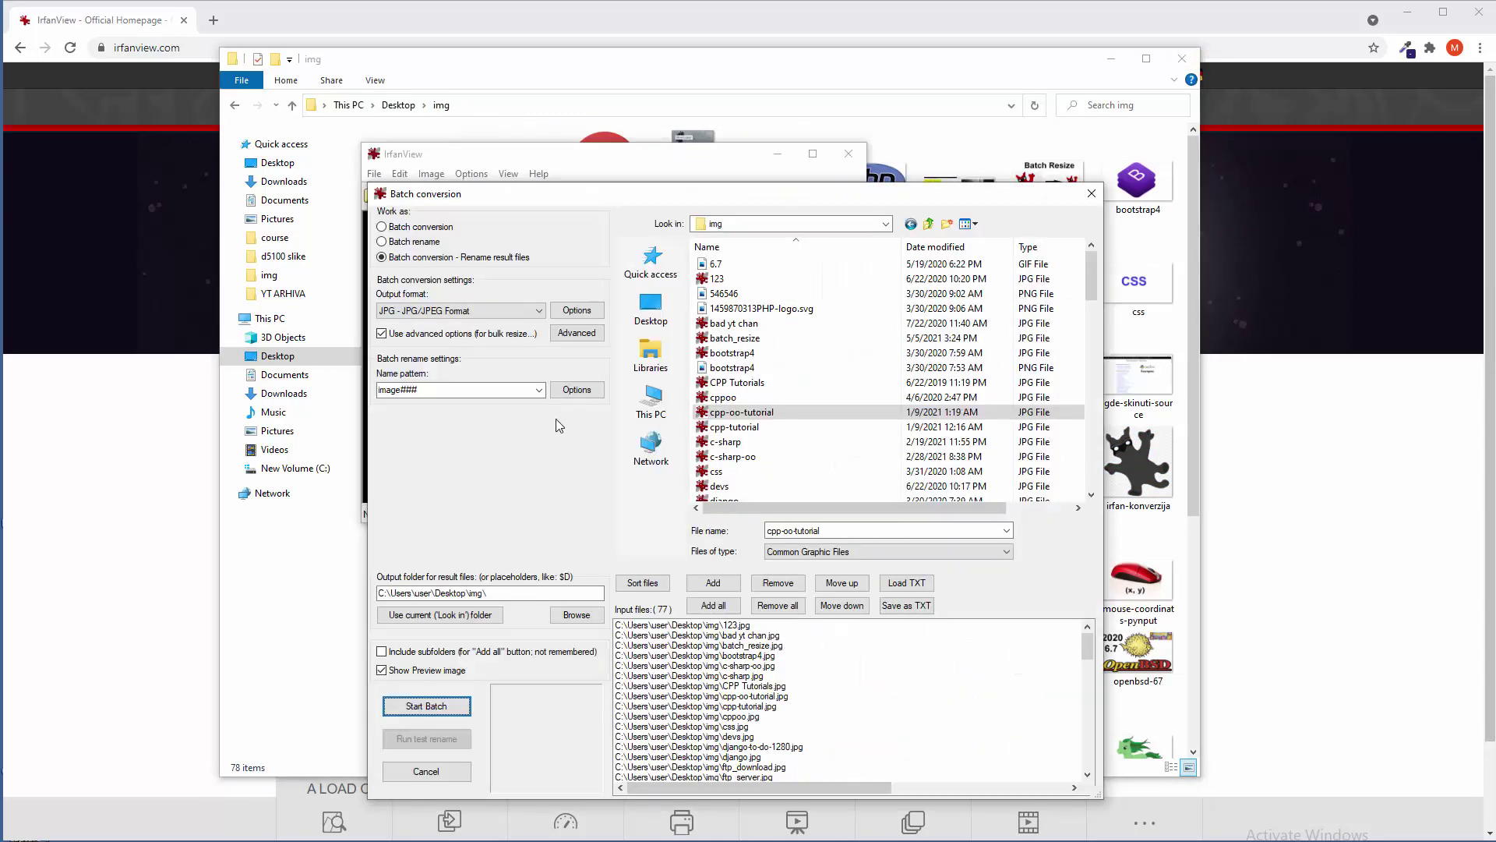
{"action": "left_click", "coordinate": [588, 339]}
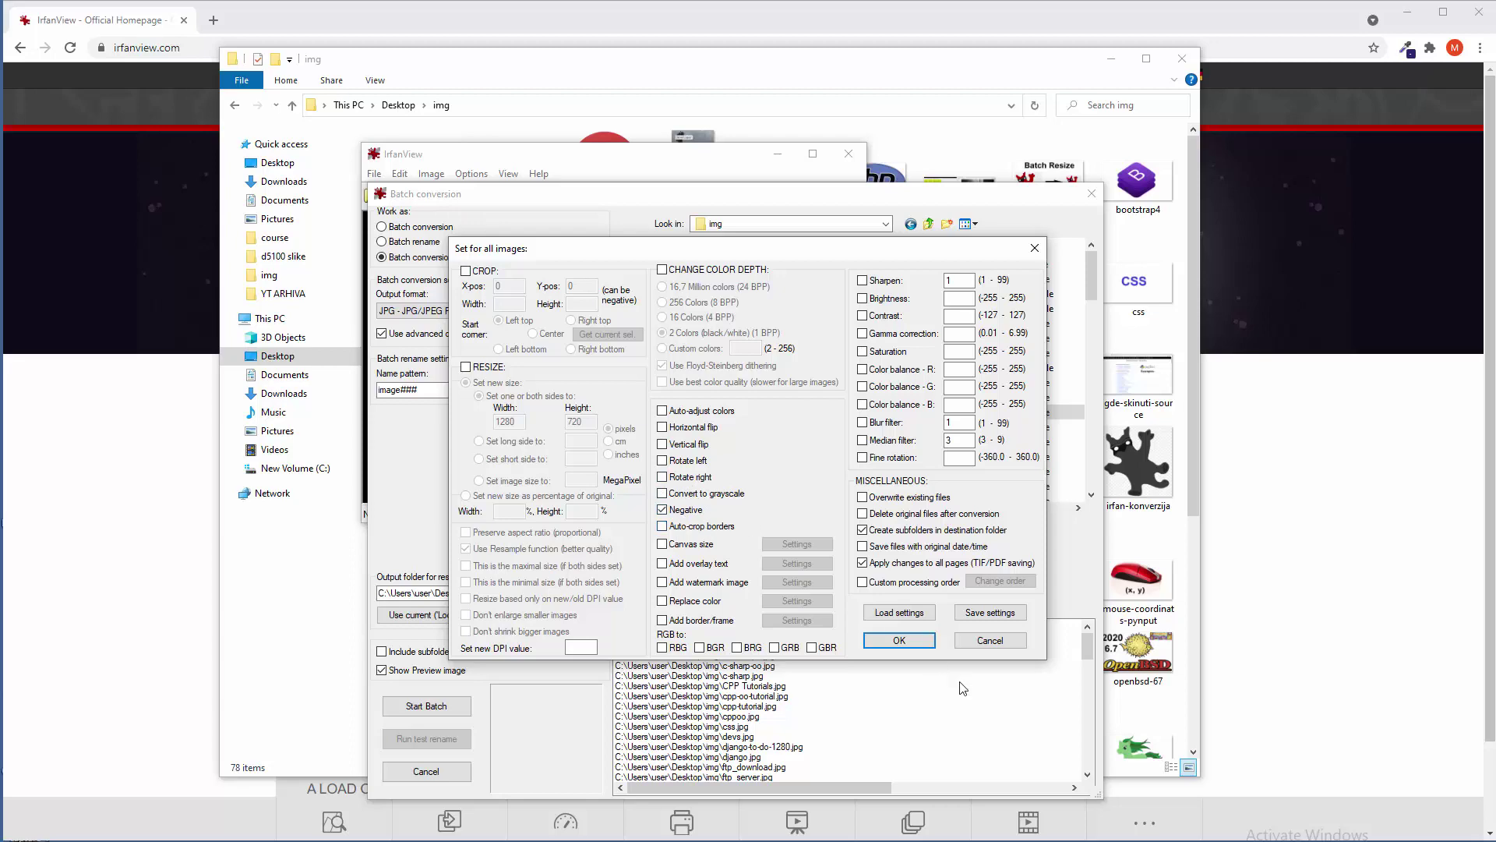
{"action": "left_click", "coordinate": [925, 642]}
{"action": "left_click", "coordinate": [436, 705]}
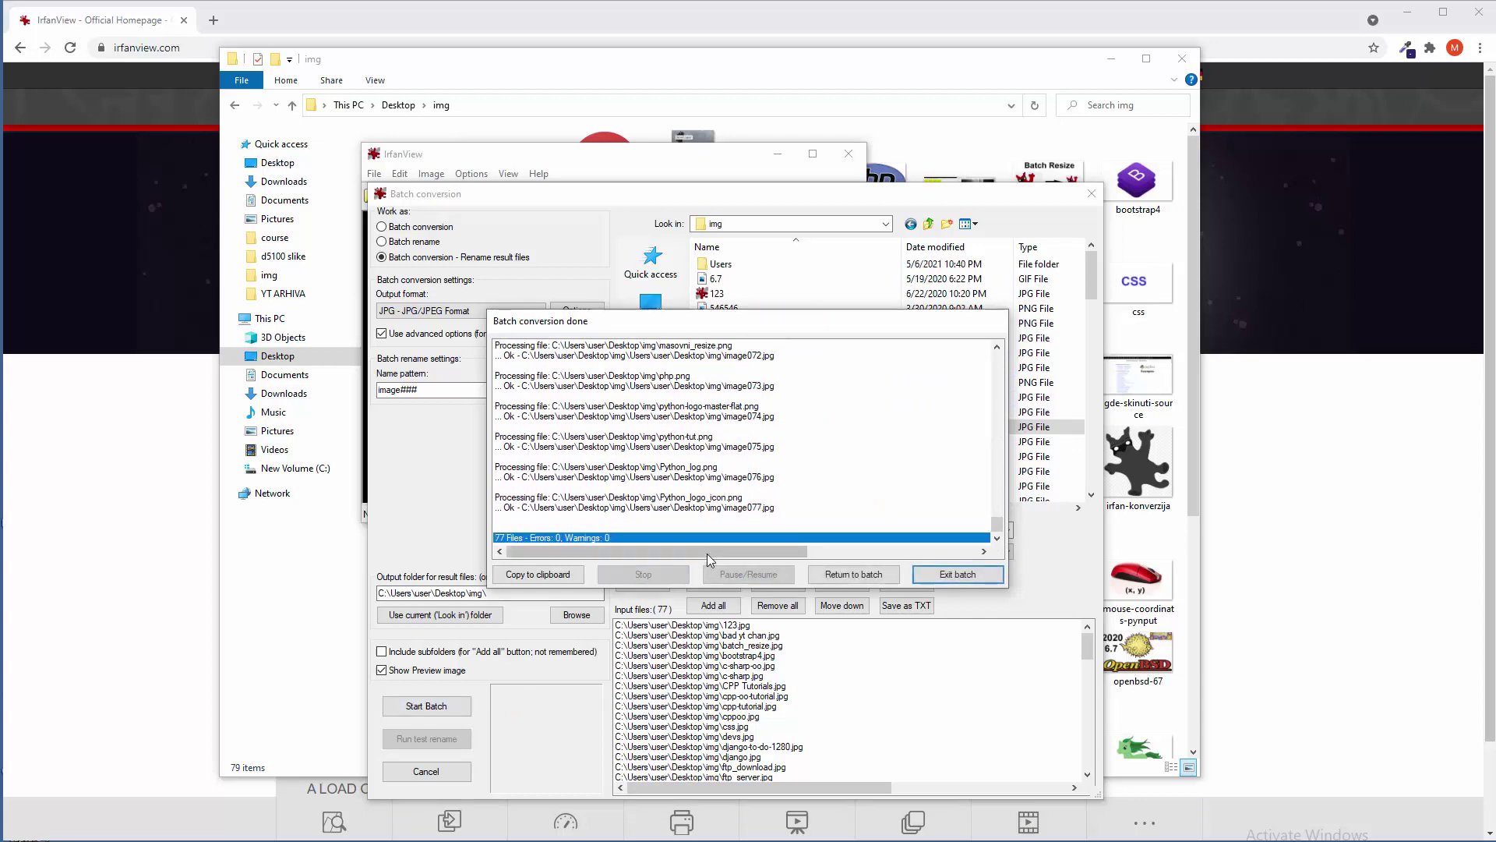
{"action": "left_click", "coordinate": [846, 574]}
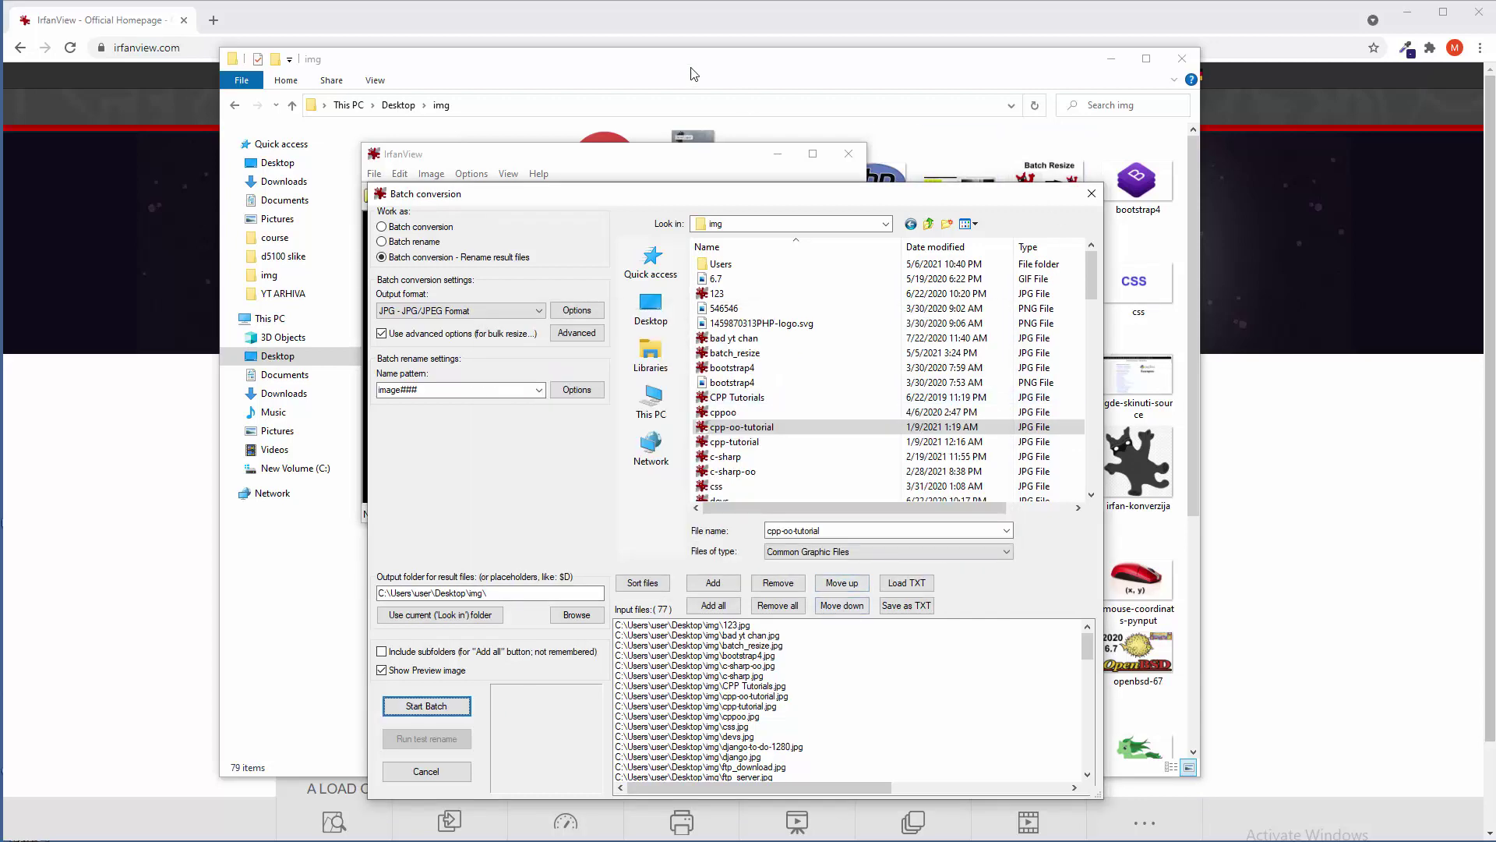
Open the nested Users\user\Desktop\img folder holding the negative copies.
{"action": "left_click", "coordinate": [1034, 184]}
{"action": "scroll", "coordinate": [1024, 665], "scroll_direction": "down", "scroll_amount": 15}
{"action": "double_click", "coordinate": [1027, 670]}
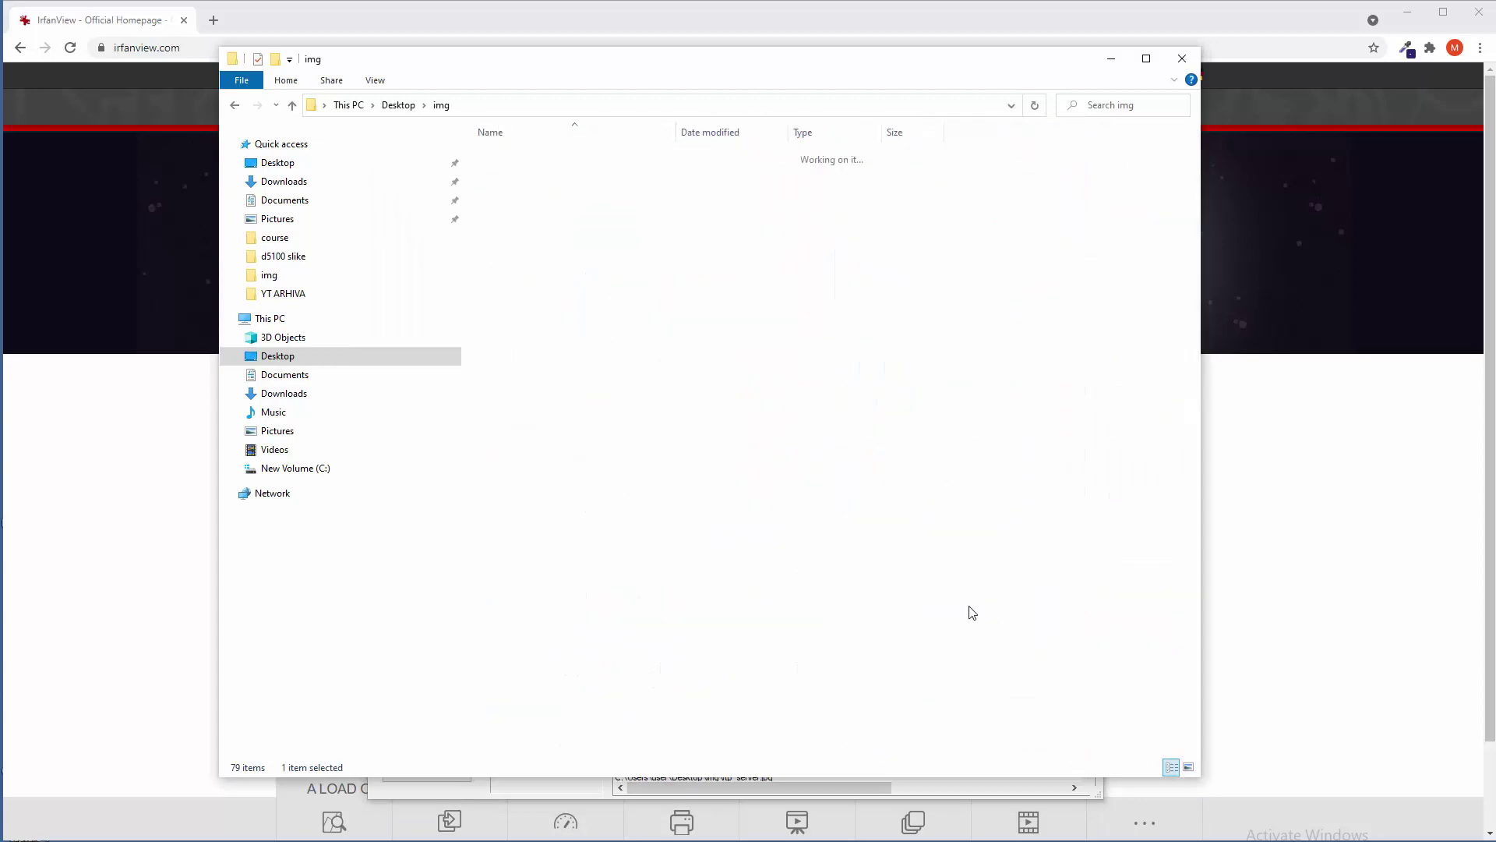
{"action": "double_click", "coordinate": [510, 160]}
{"action": "double_click", "coordinate": [512, 158]}
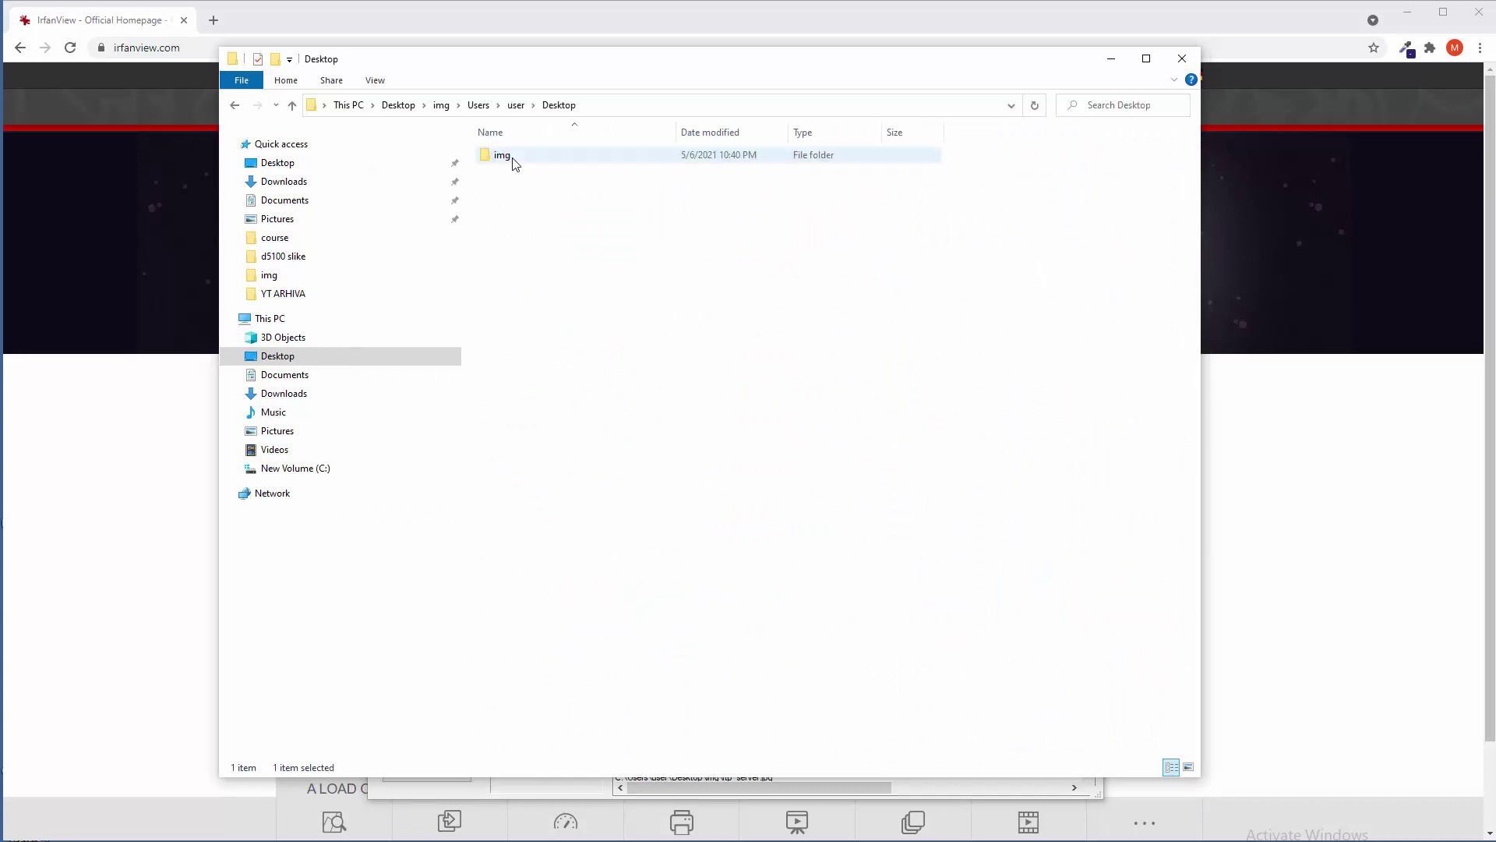
{"action": "double_click", "coordinate": [502, 156]}
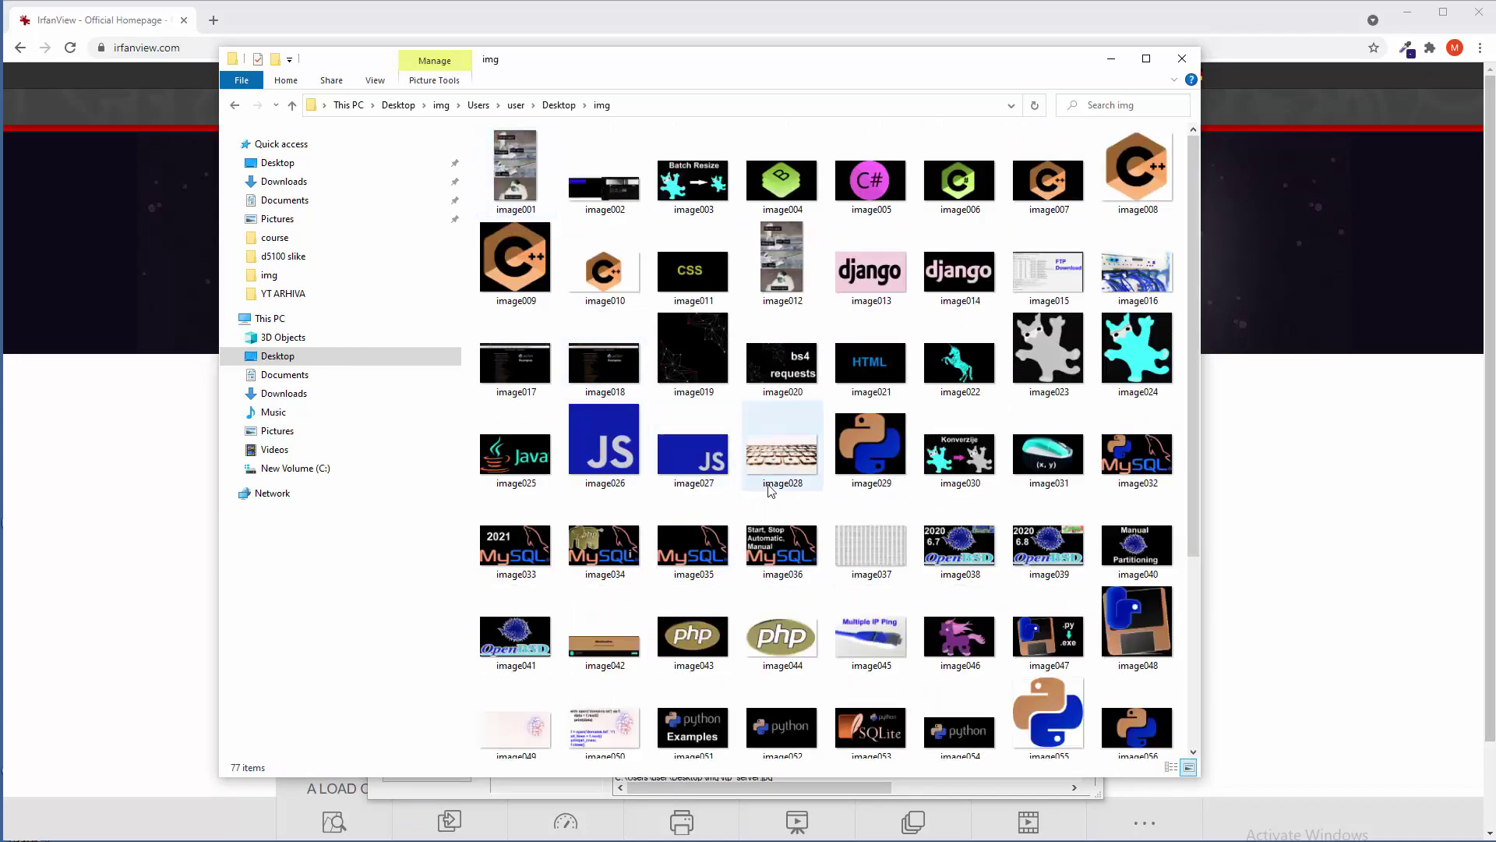
Check image028's size, then delete the old Users output folder from img.
{"action": "left_click", "coordinate": [771, 490]}
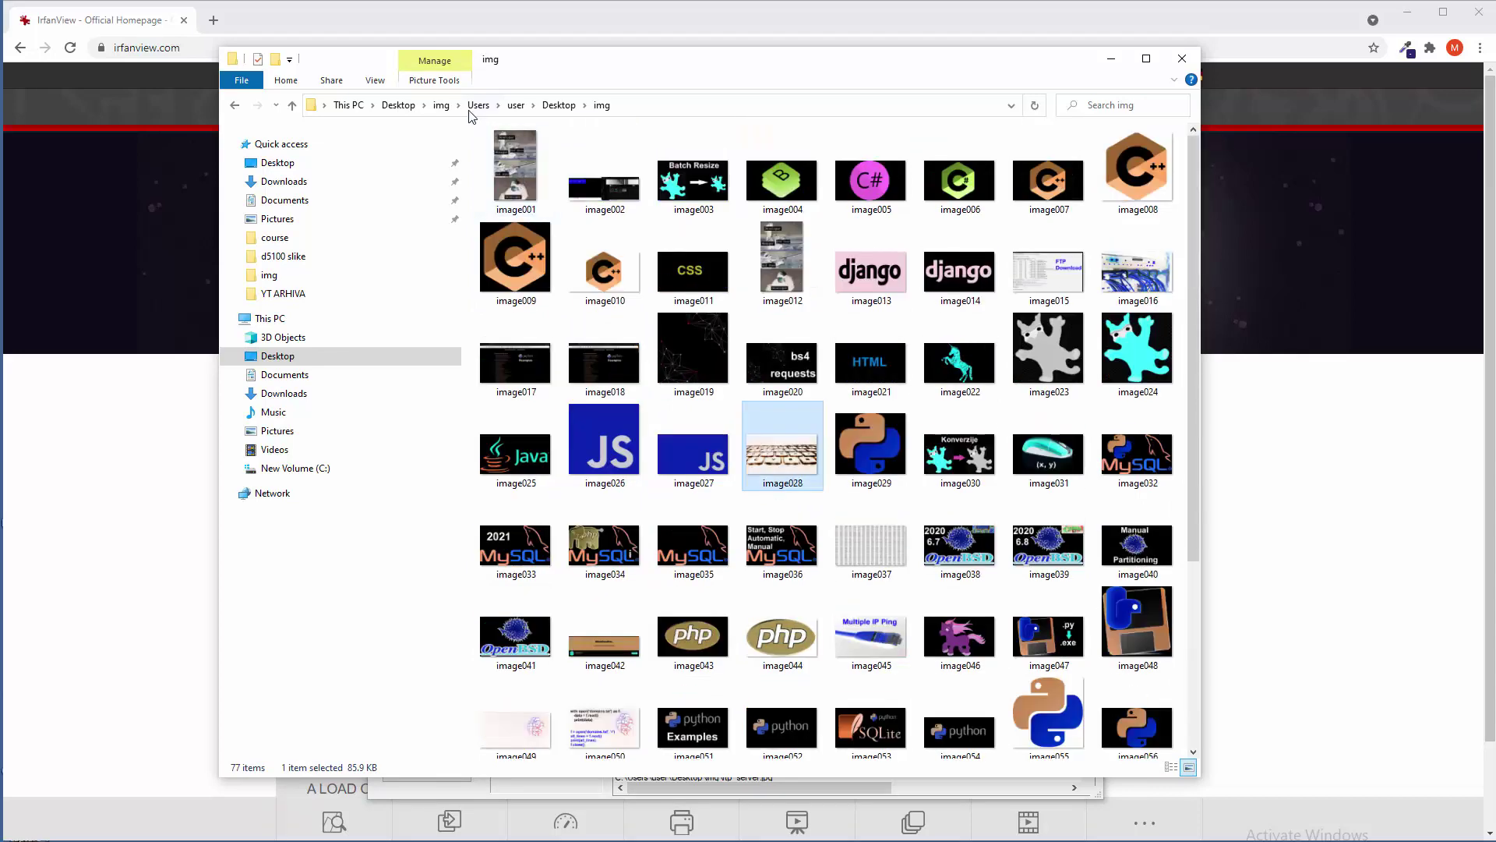
{"action": "left_click", "coordinate": [442, 106]}
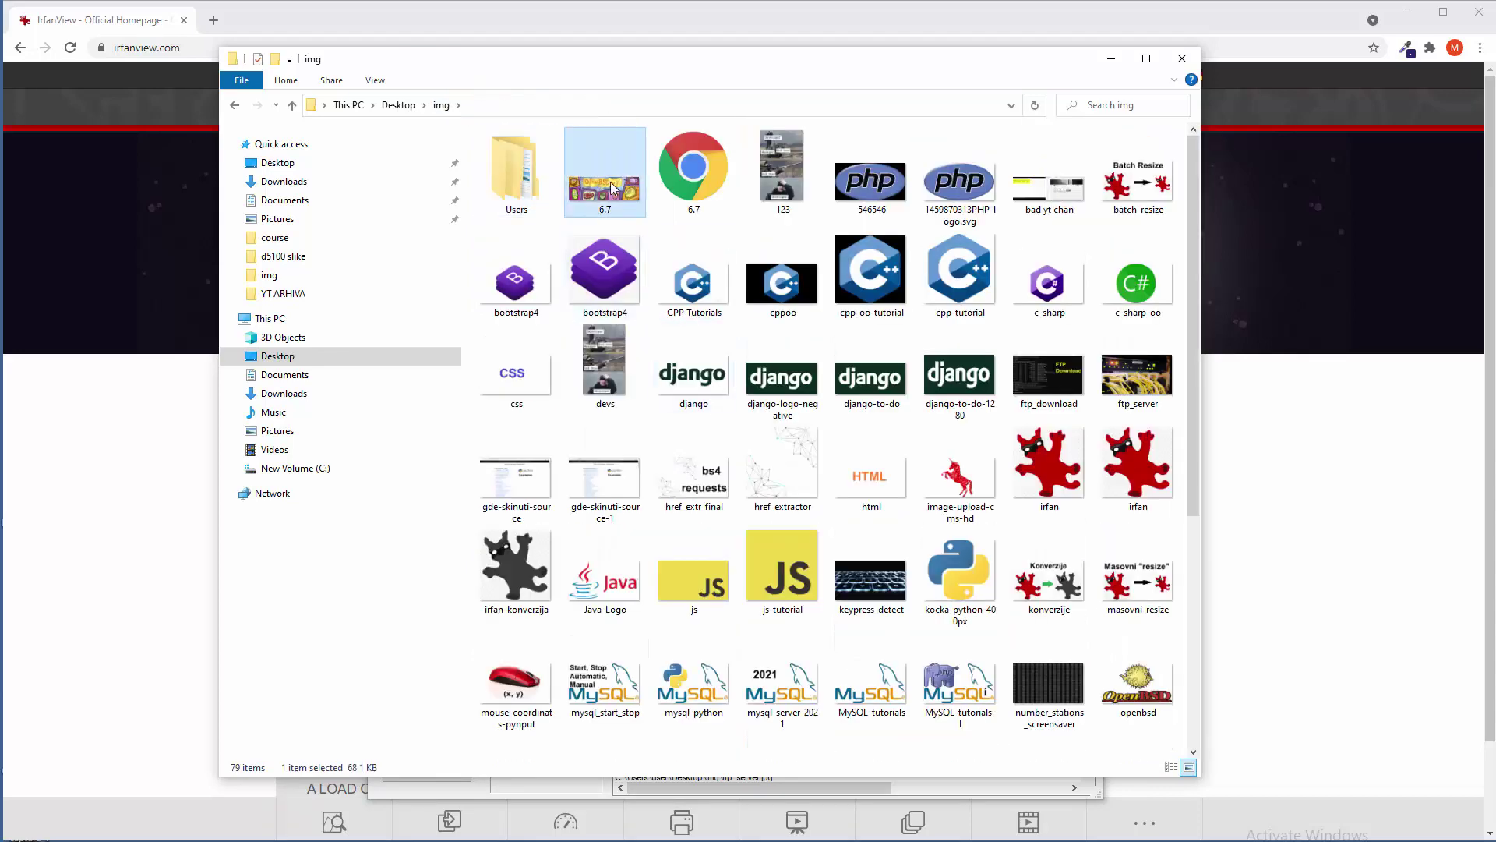
{"action": "key", "text": "Delete"}
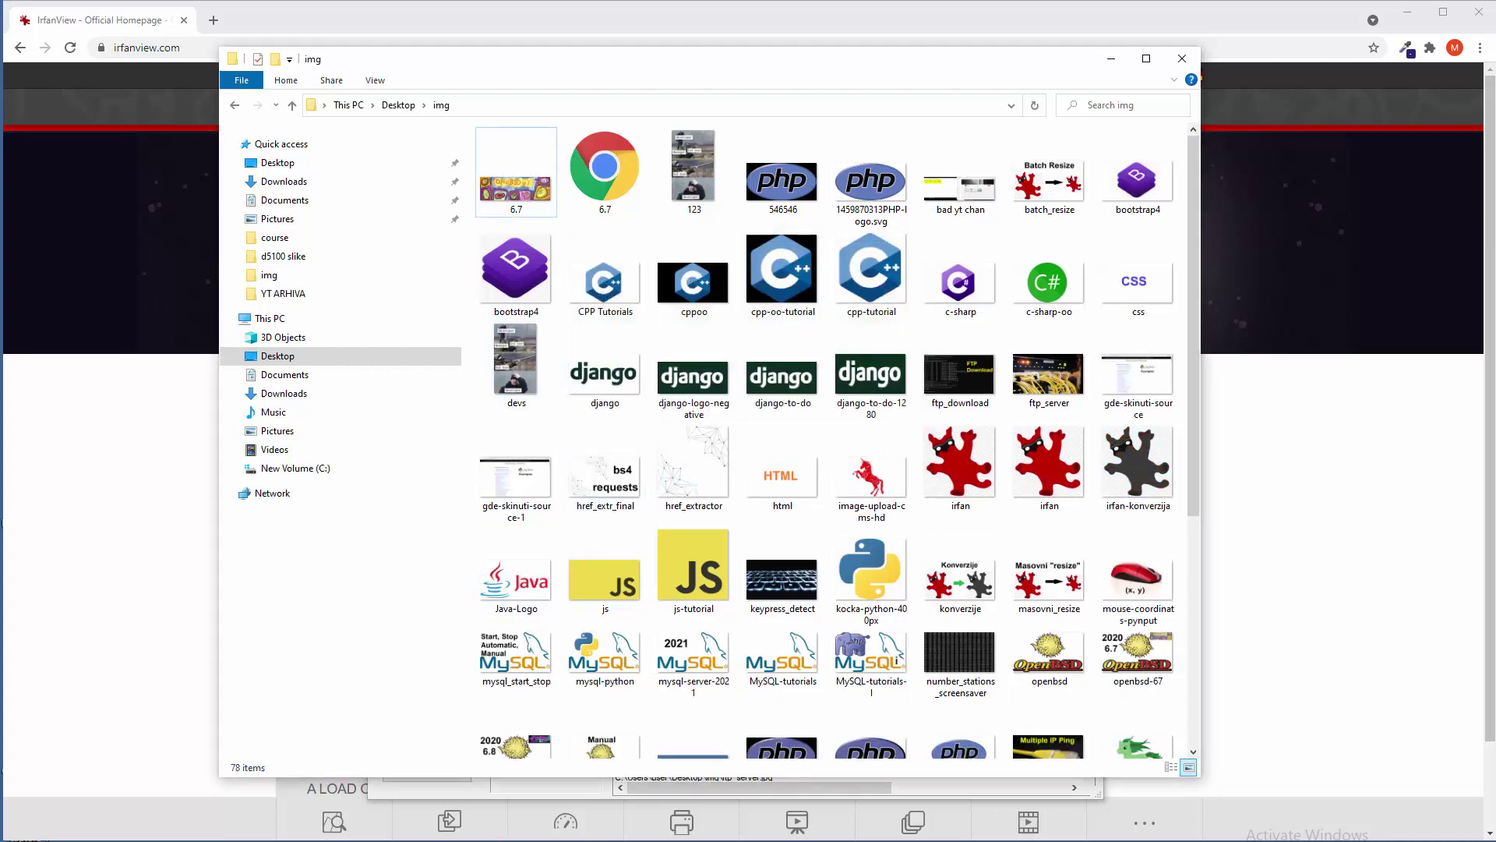
In the advanced batch options, turn off Negative and enable resizing to 1280 × 720.
{"action": "key", "text": "alt+Tab"}
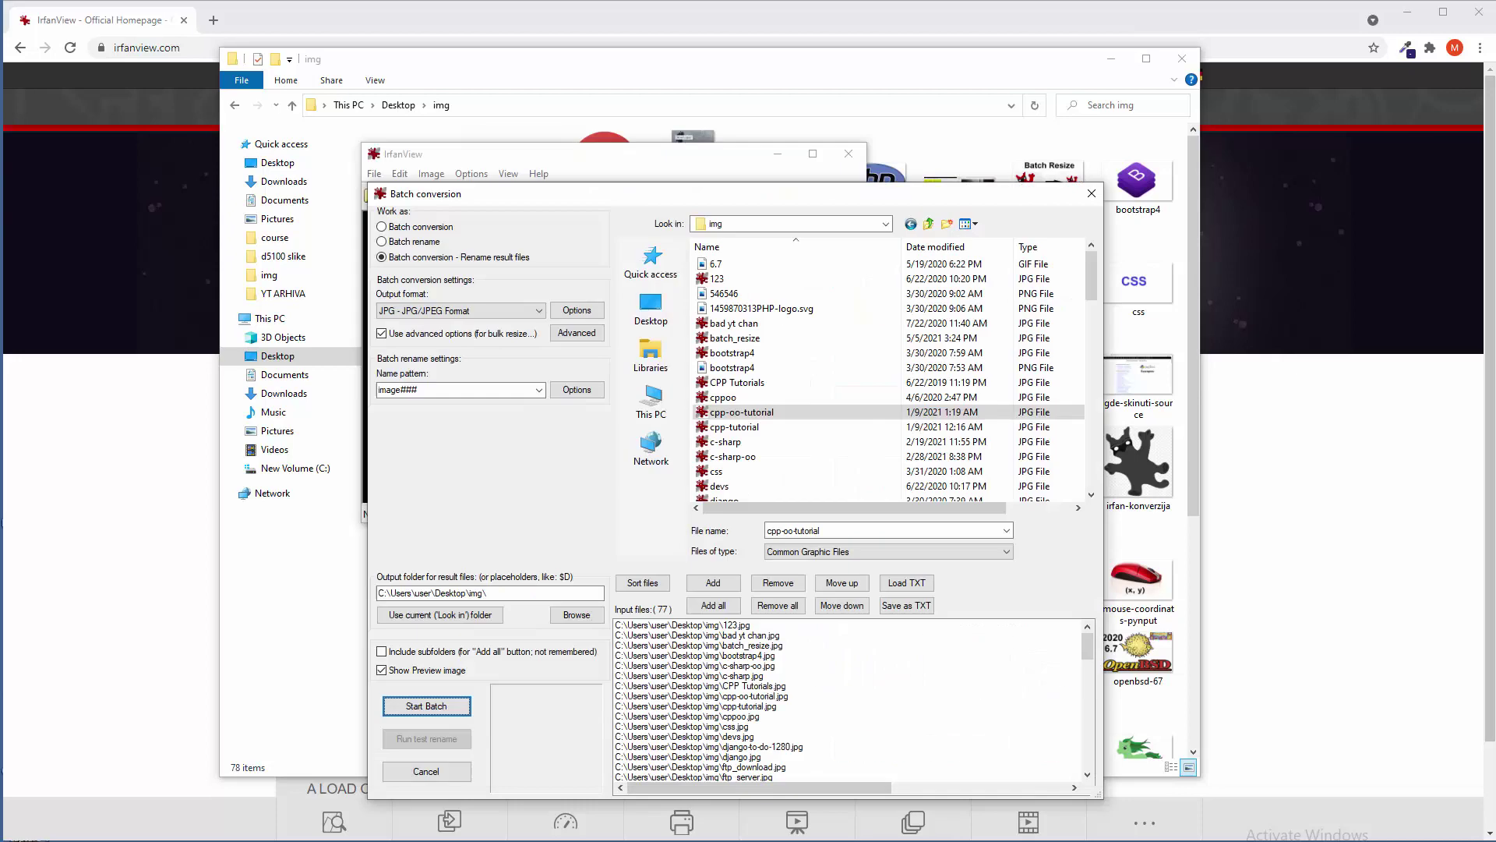
{"action": "left_click", "coordinate": [576, 333]}
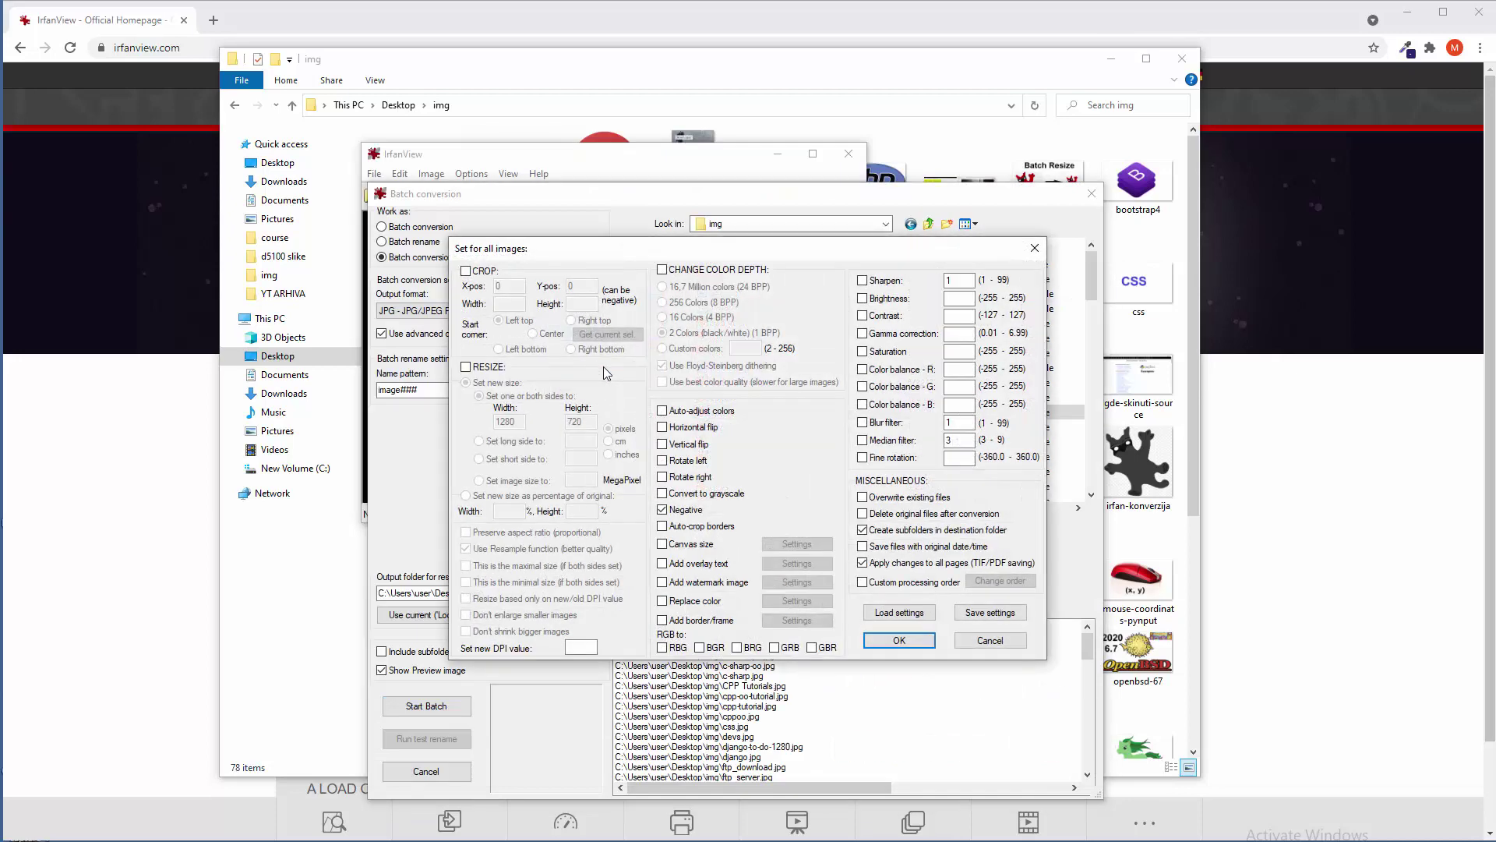
{"action": "left_click", "coordinate": [691, 510]}
{"action": "left_click", "coordinate": [480, 371]}
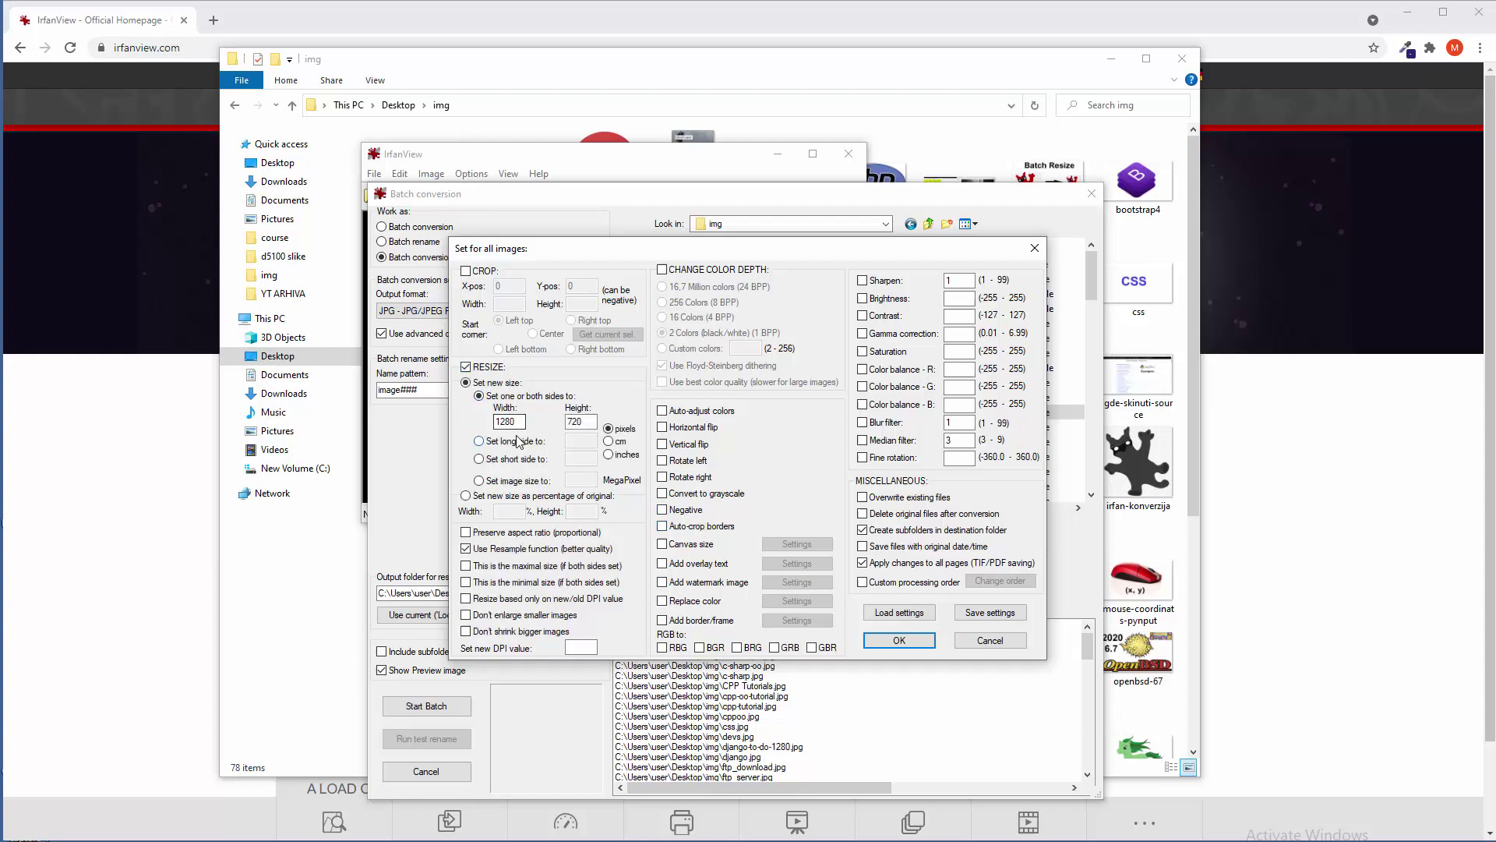
{"action": "key", "text": "Tab"}
{"action": "left_click", "coordinate": [507, 421]}
{"action": "left_click", "coordinate": [592, 421]}
Run the resize batch on all 77 files and return after it finishes with 0 errors.
{"action": "left_click", "coordinate": [900, 639]}
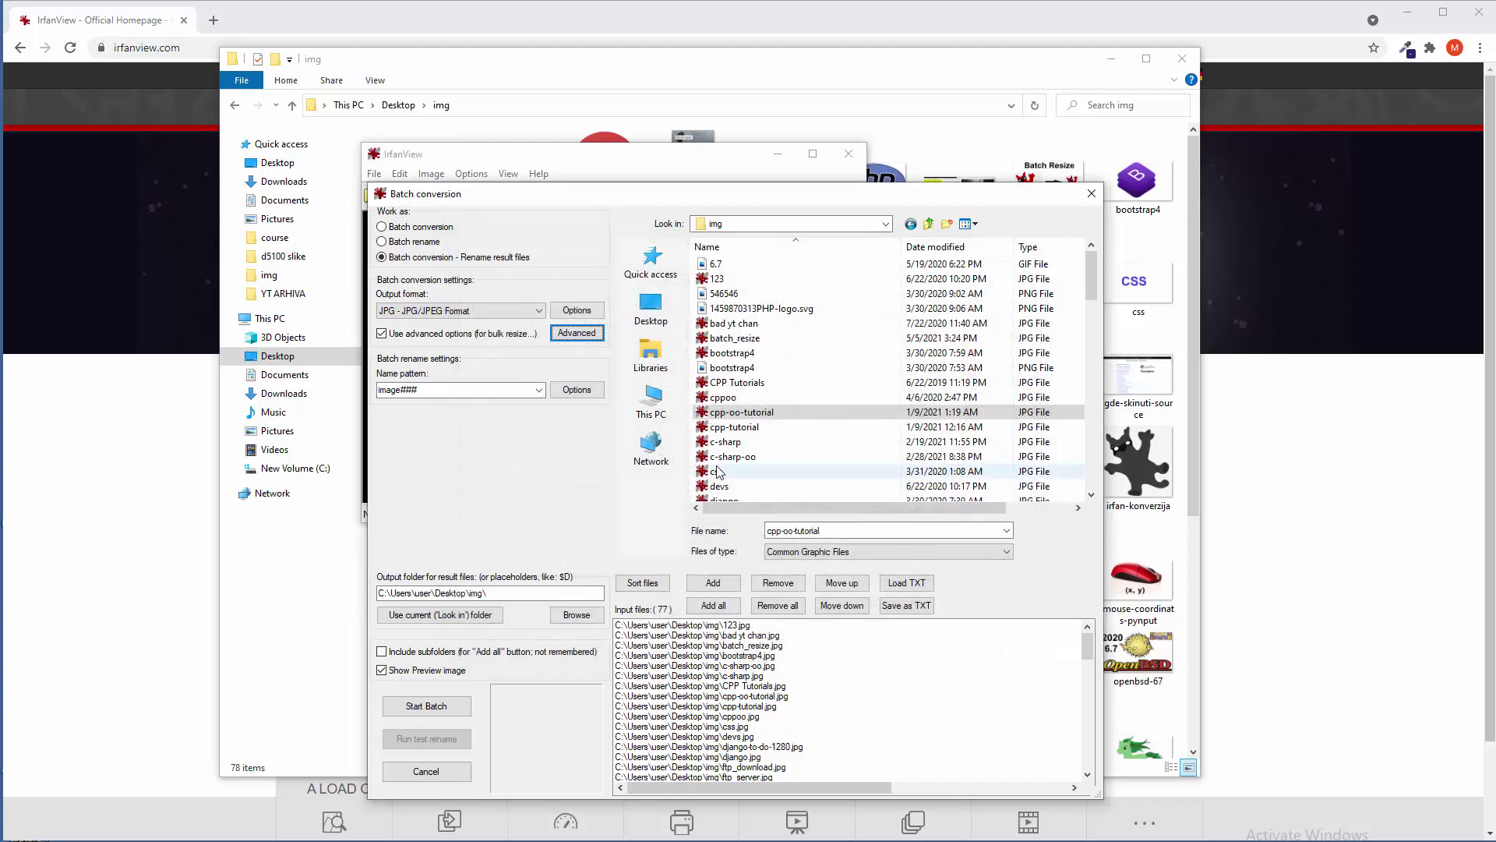
{"action": "left_click", "coordinate": [445, 709]}
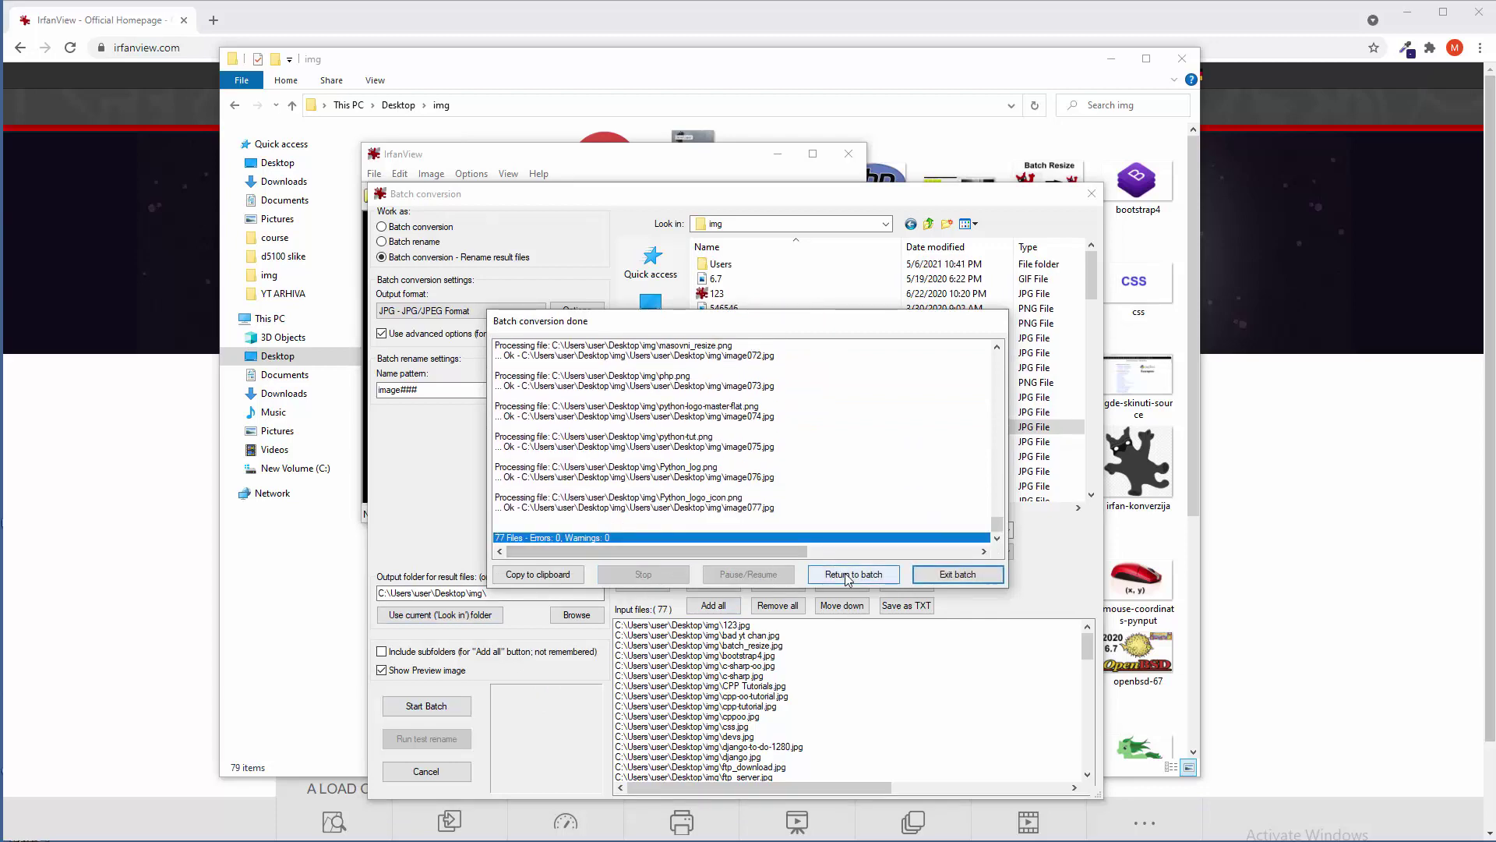
{"action": "left_click", "coordinate": [848, 576]}
Browse into img\Users\user\Desktop\img and select the resized image026.
{"action": "left_click", "coordinate": [610, 71]}
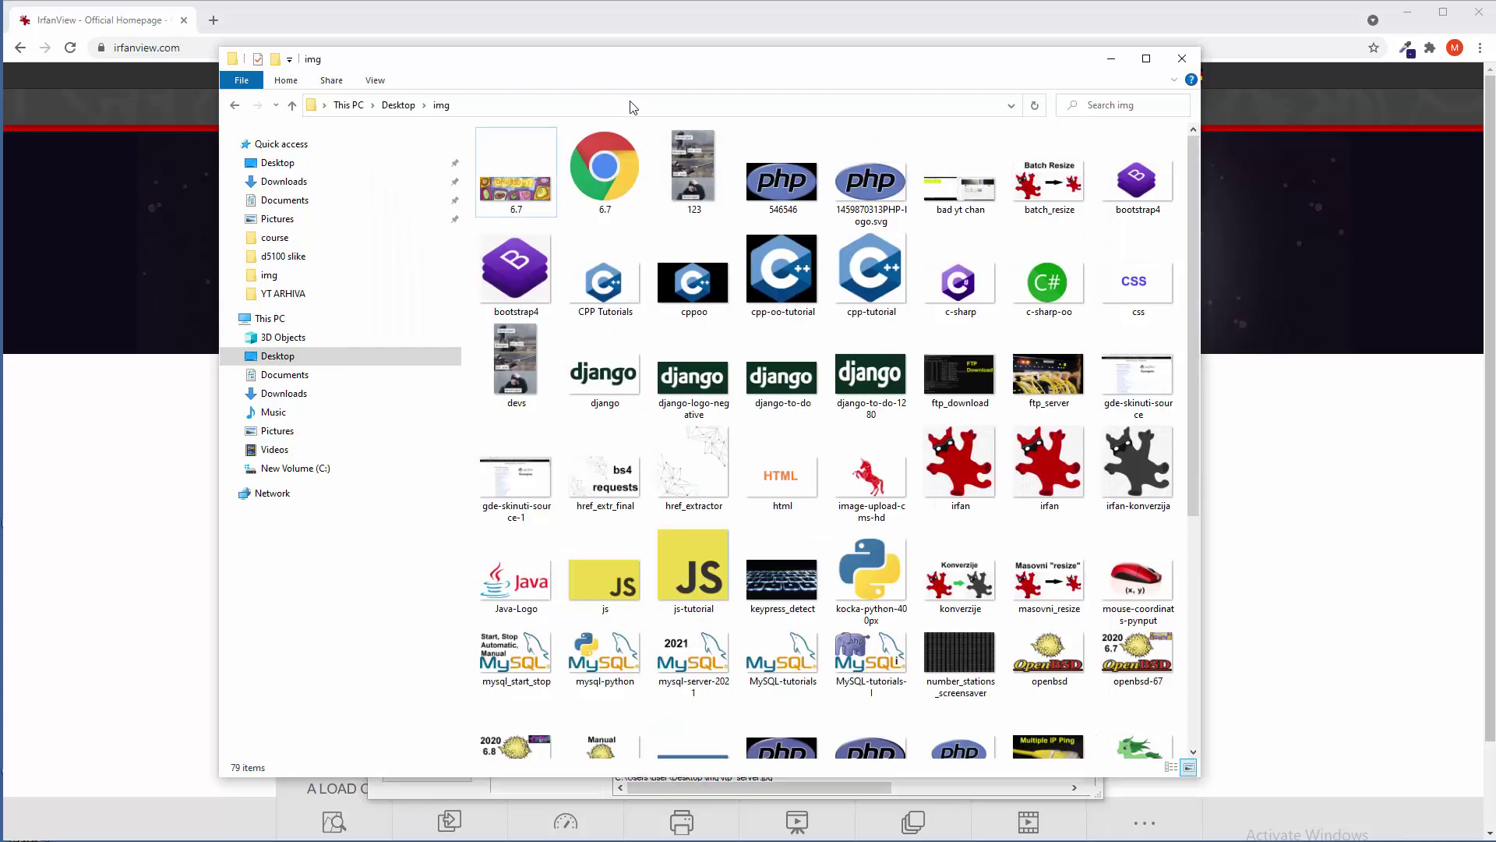
{"action": "scroll", "coordinate": [775, 397], "scroll_direction": "down", "scroll_amount": 5}
{"action": "double_click", "coordinate": [1048, 698]}
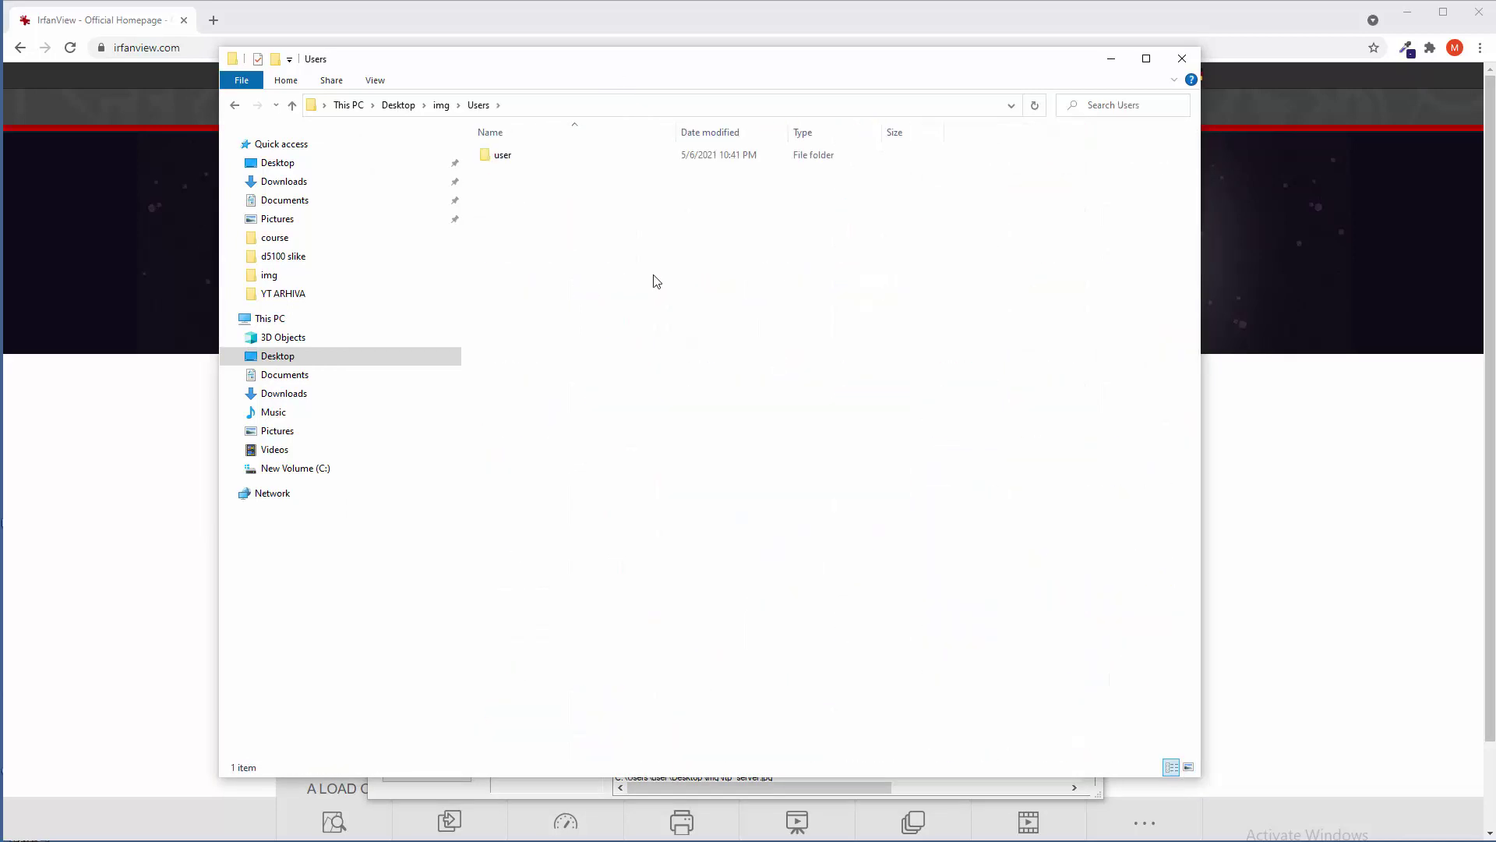
{"action": "double_click", "coordinate": [521, 156]}
{"action": "left_click", "coordinate": [527, 159]}
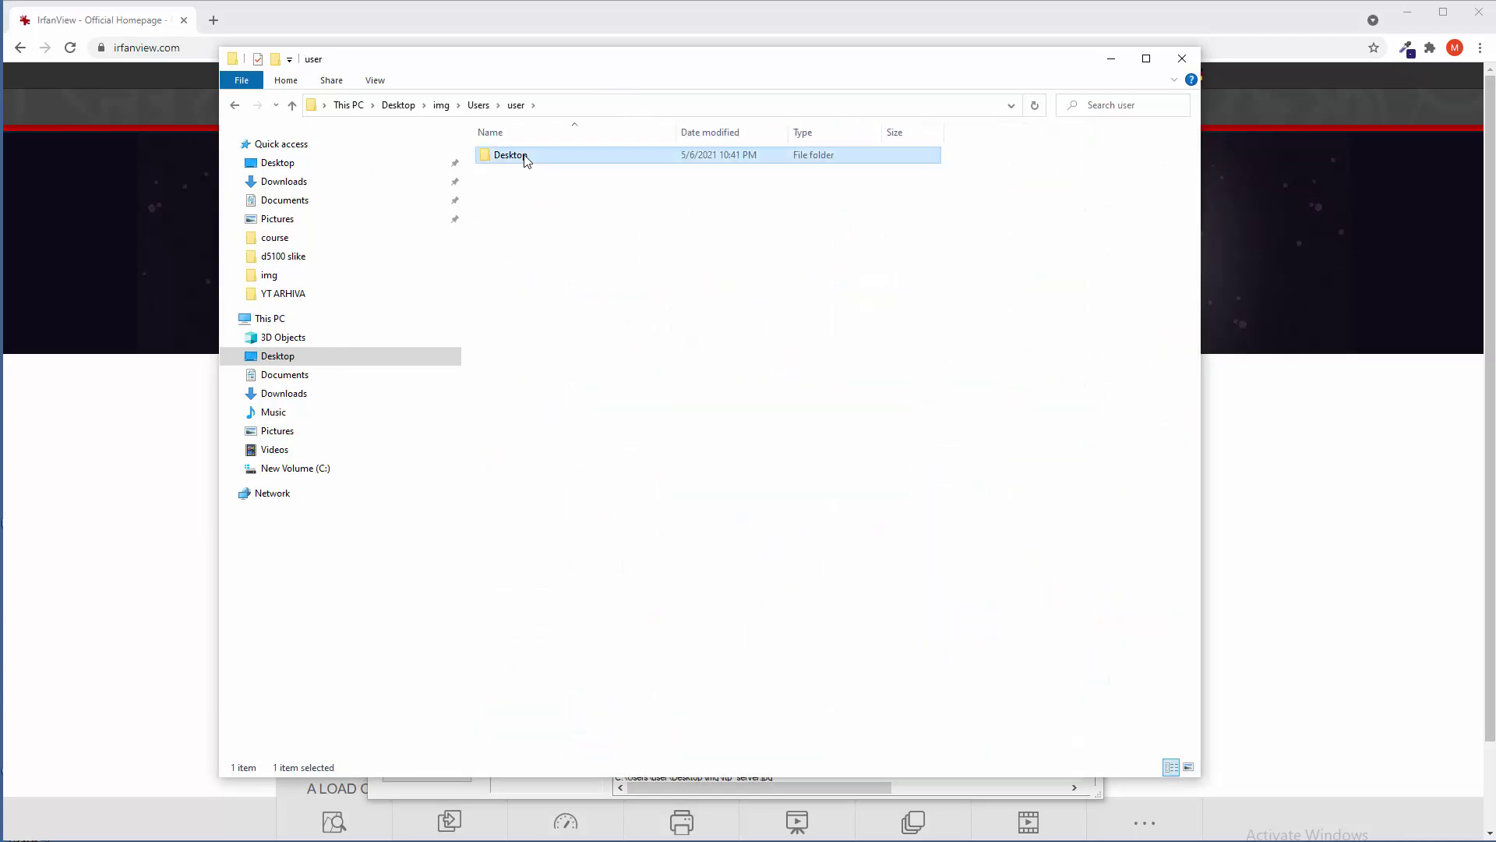
{"action": "double_click", "coordinate": [525, 156]}
{"action": "double_click", "coordinate": [524, 155]}
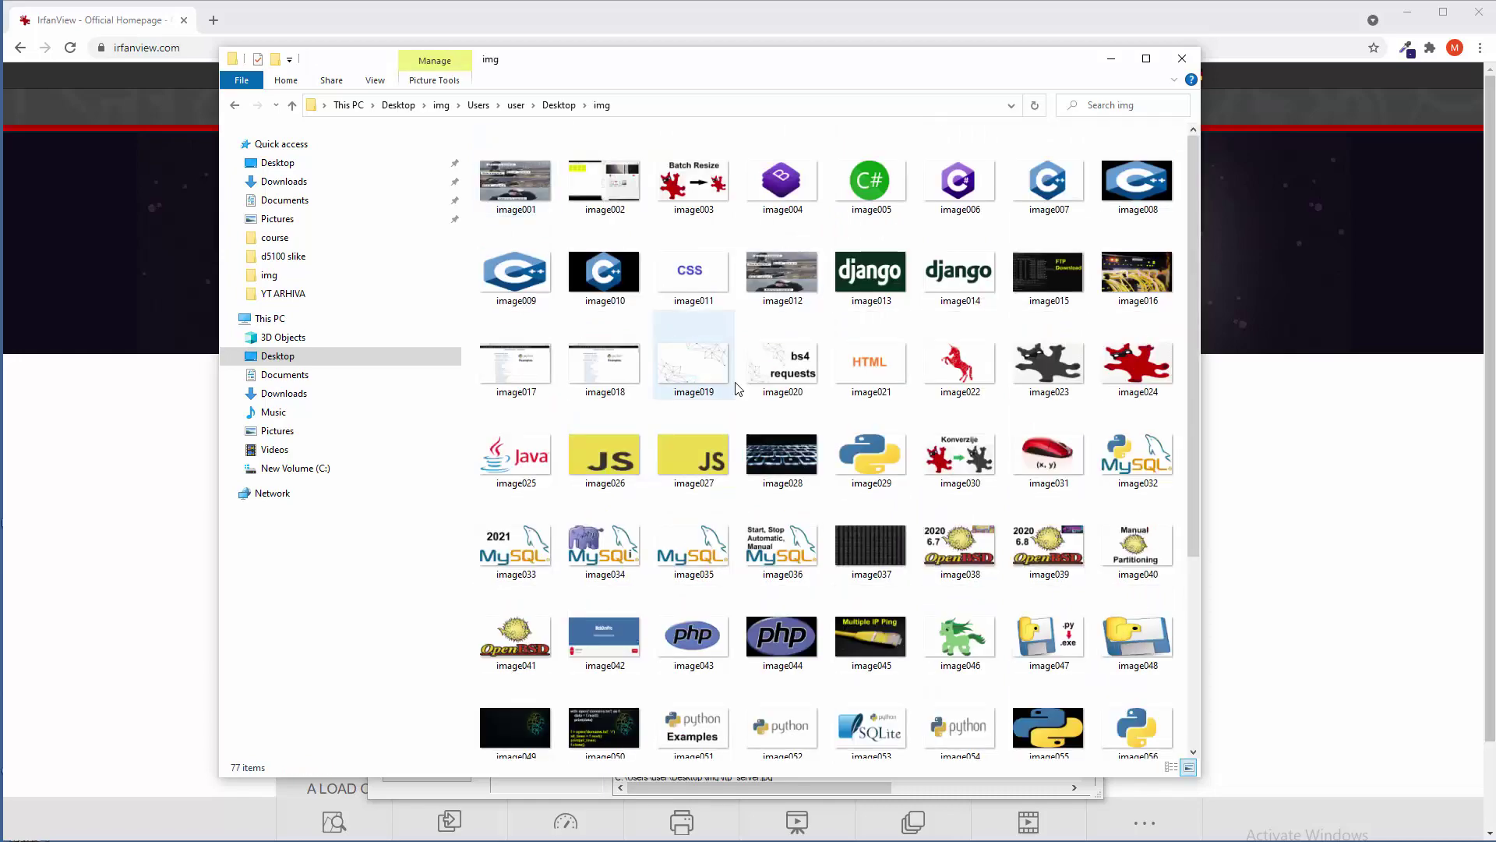
{"action": "scroll", "coordinate": [738, 389], "scroll_direction": "down", "scroll_amount": 3}
{"action": "left_click", "coordinate": [612, 213]}
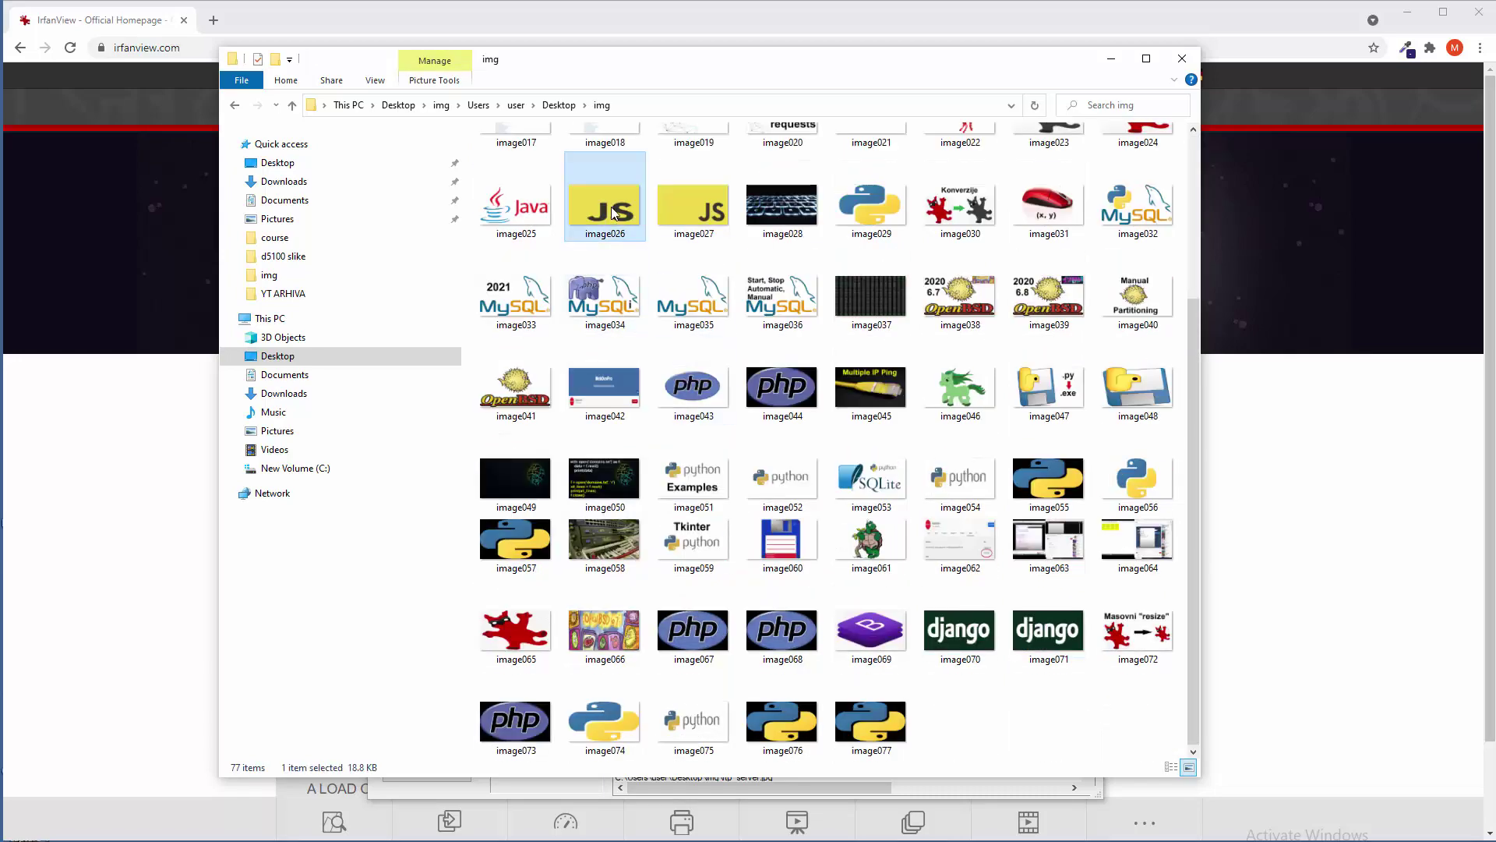
Open image026 in IrfanView 64-bit and confirm its size is 1280 × 720.
{"action": "right_click", "coordinate": [612, 213]}
{"action": "mouse_move", "coordinate": [788, 441]}
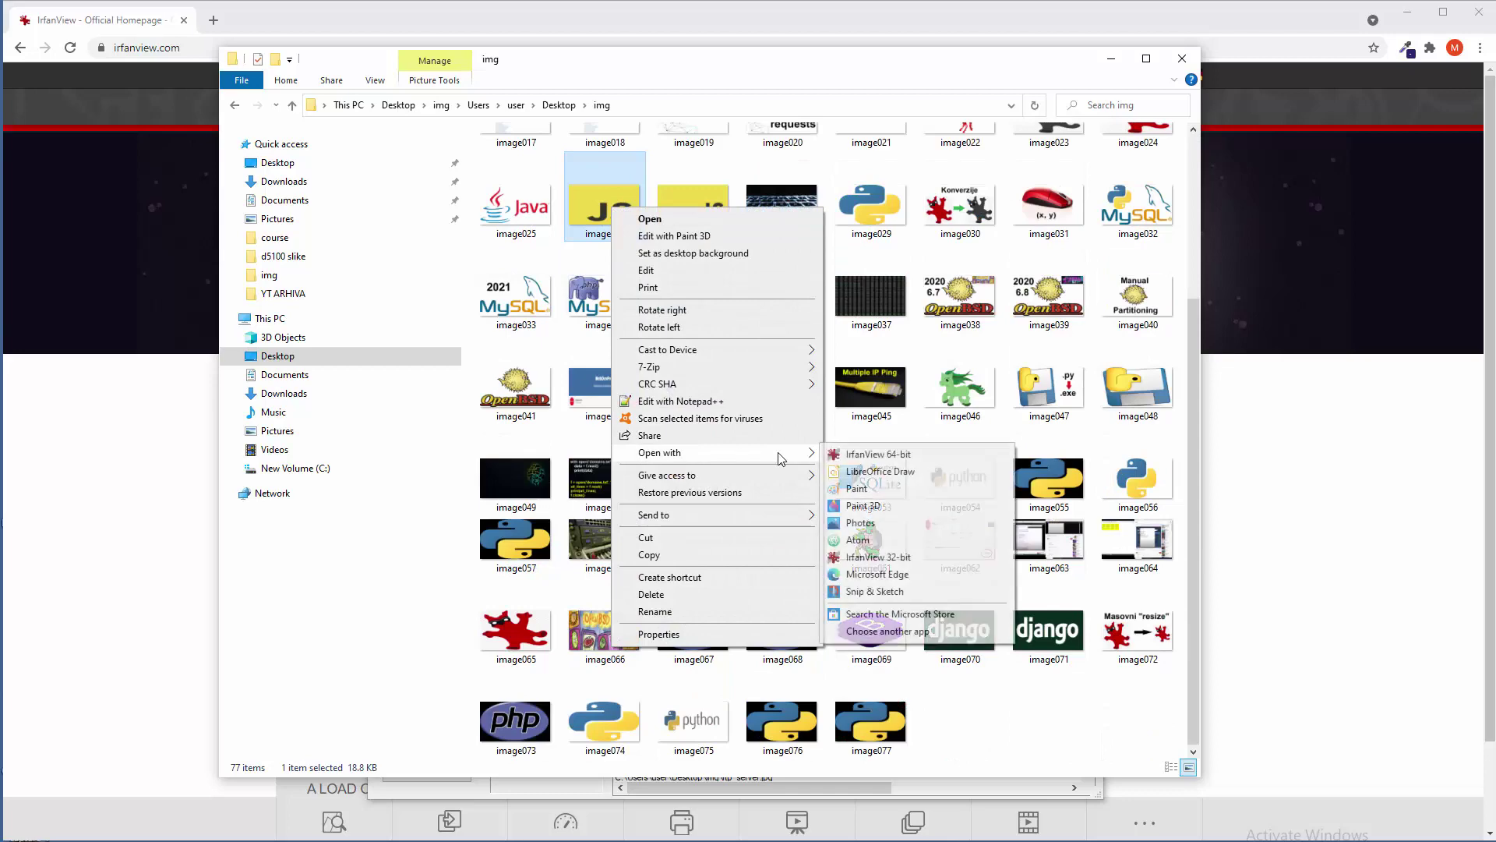
{"action": "left_click", "coordinate": [846, 457]}
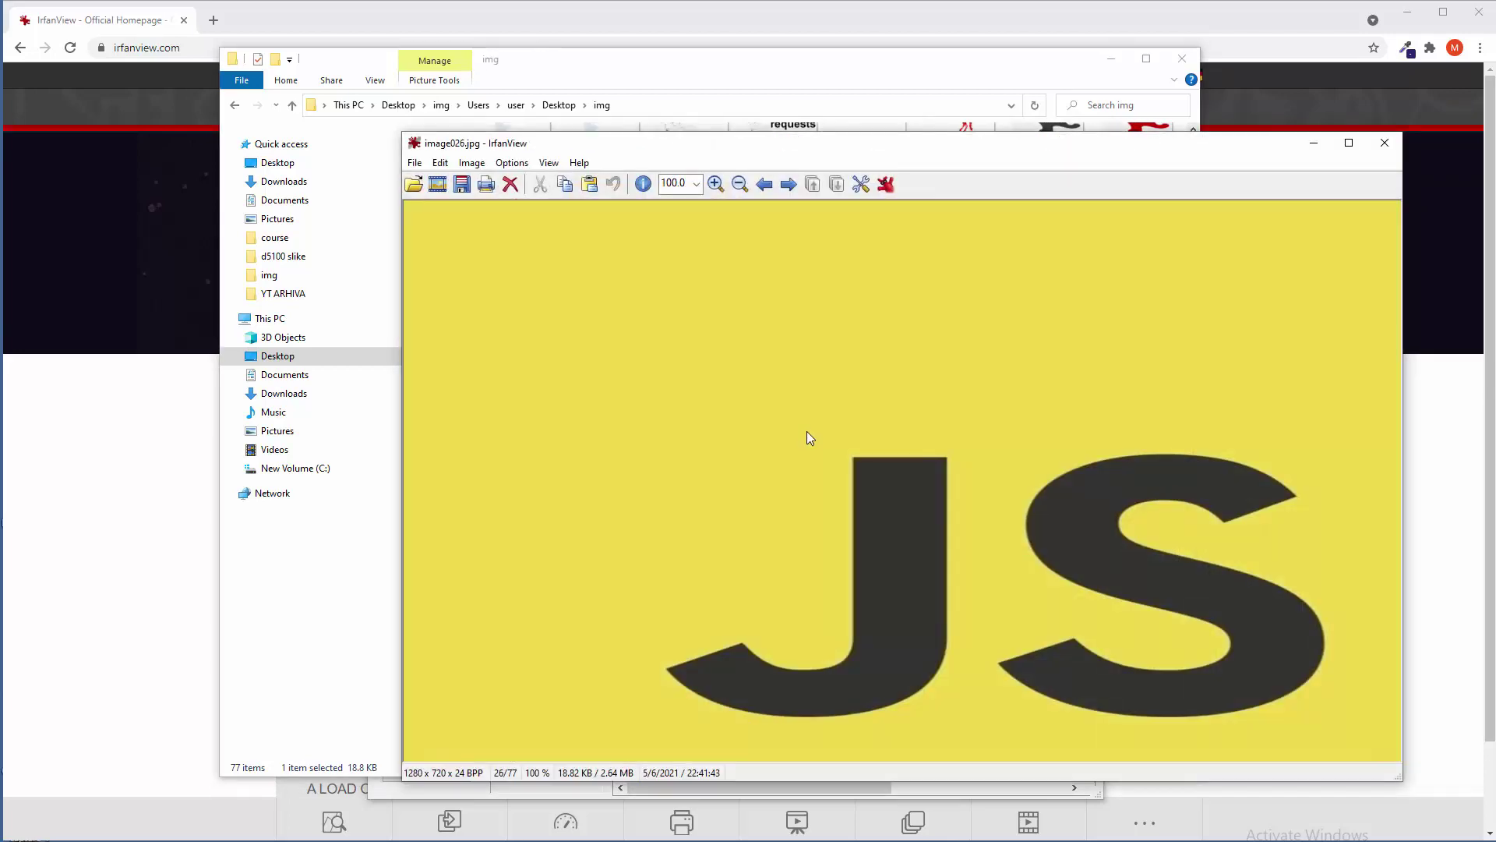
{"action": "key", "text": "i"}
{"action": "left_click_drag", "start_coordinate": [707, 391], "coordinate": [798, 392]}
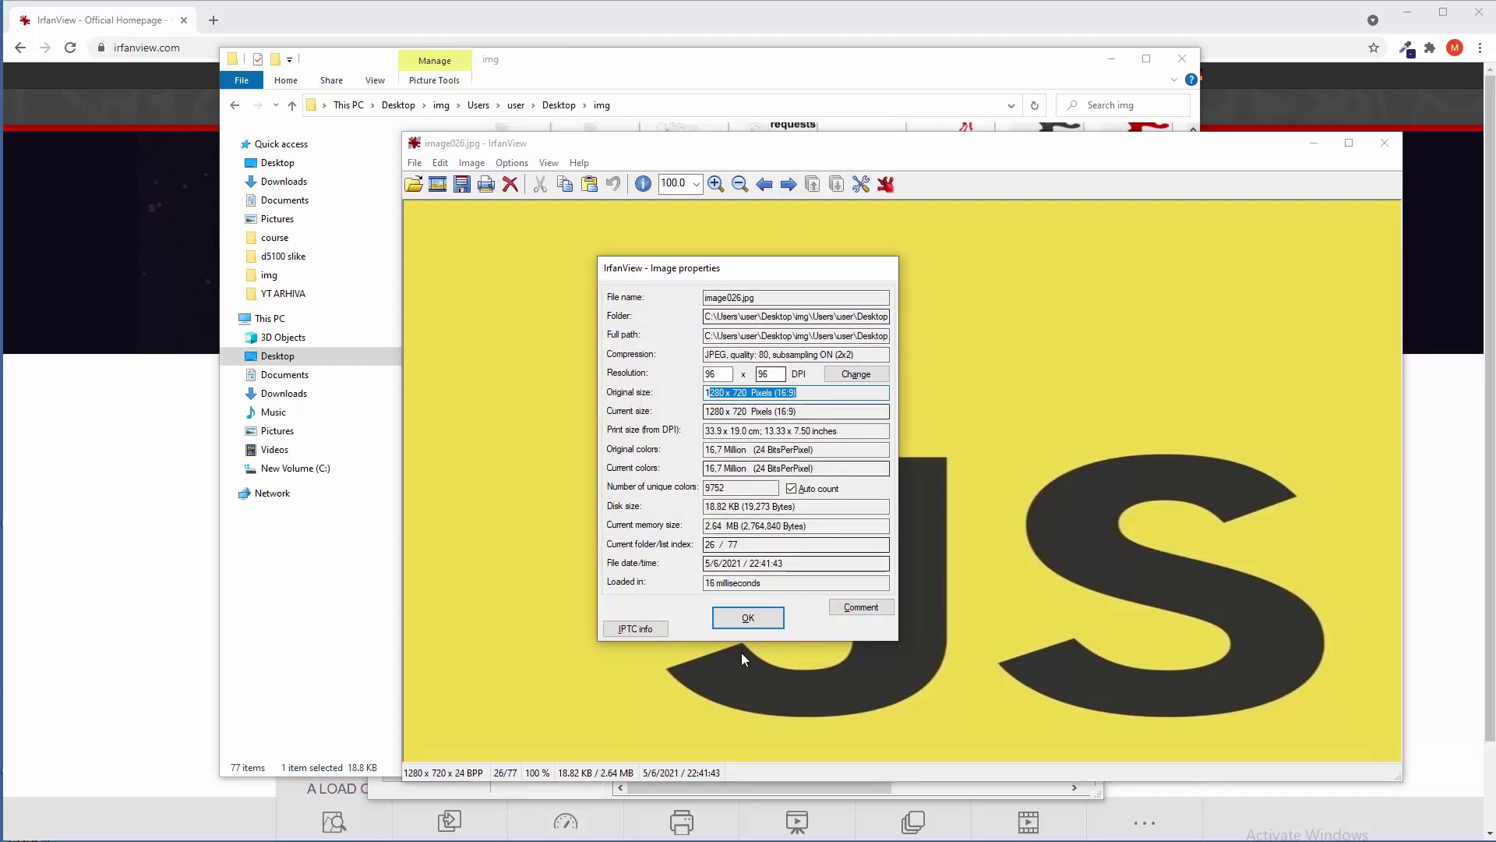
{"action": "left_click", "coordinate": [750, 616]}
Open image028 and confirm its properties show 1280 × 720 pixels.
{"action": "left_click_drag", "start_coordinate": [750, 152], "coordinate": [748, 369]}
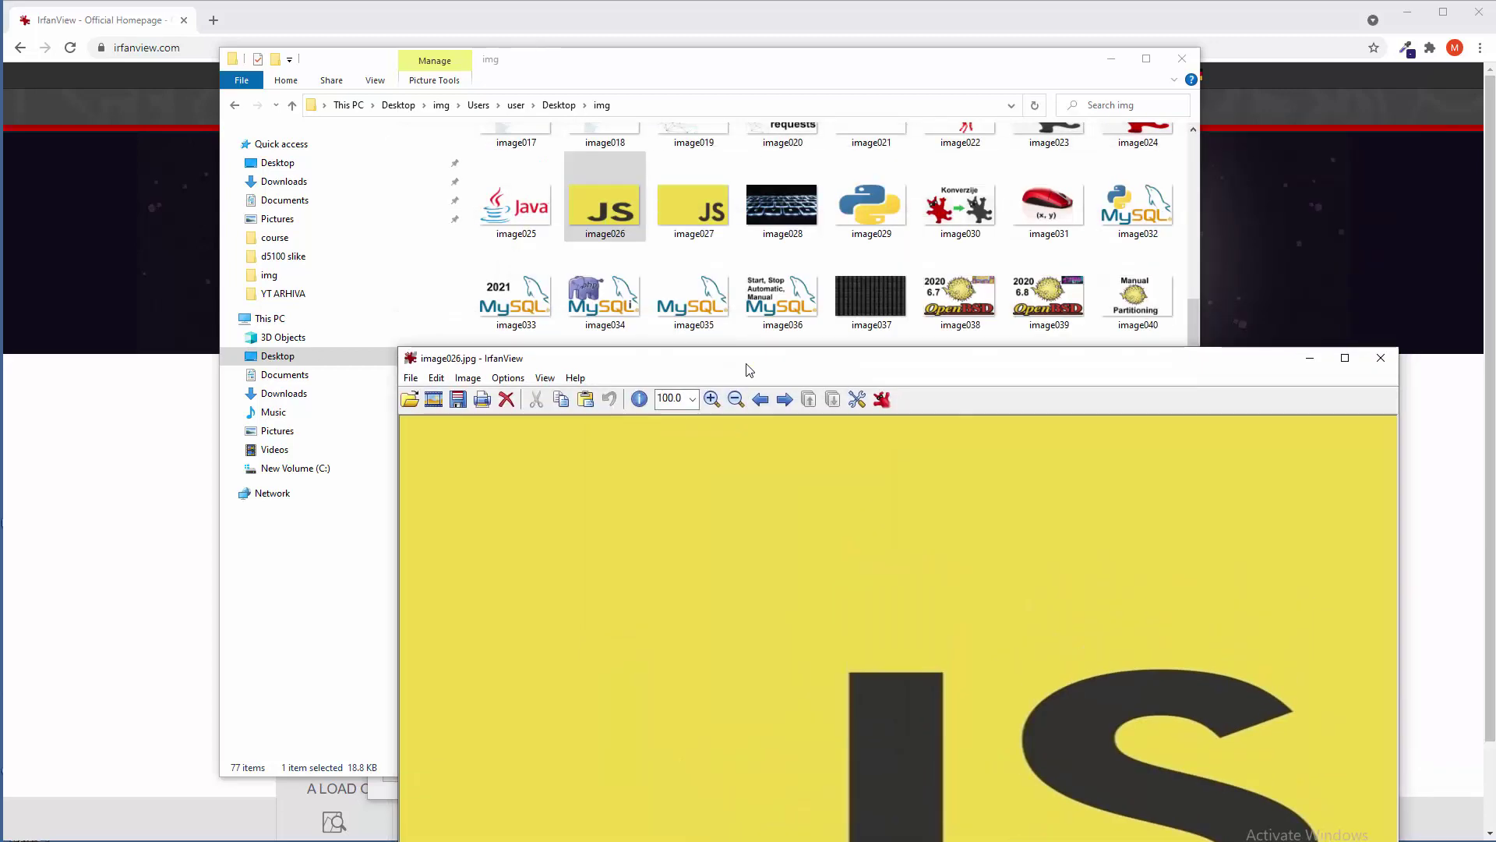
{"action": "double_click", "coordinate": [782, 204]}
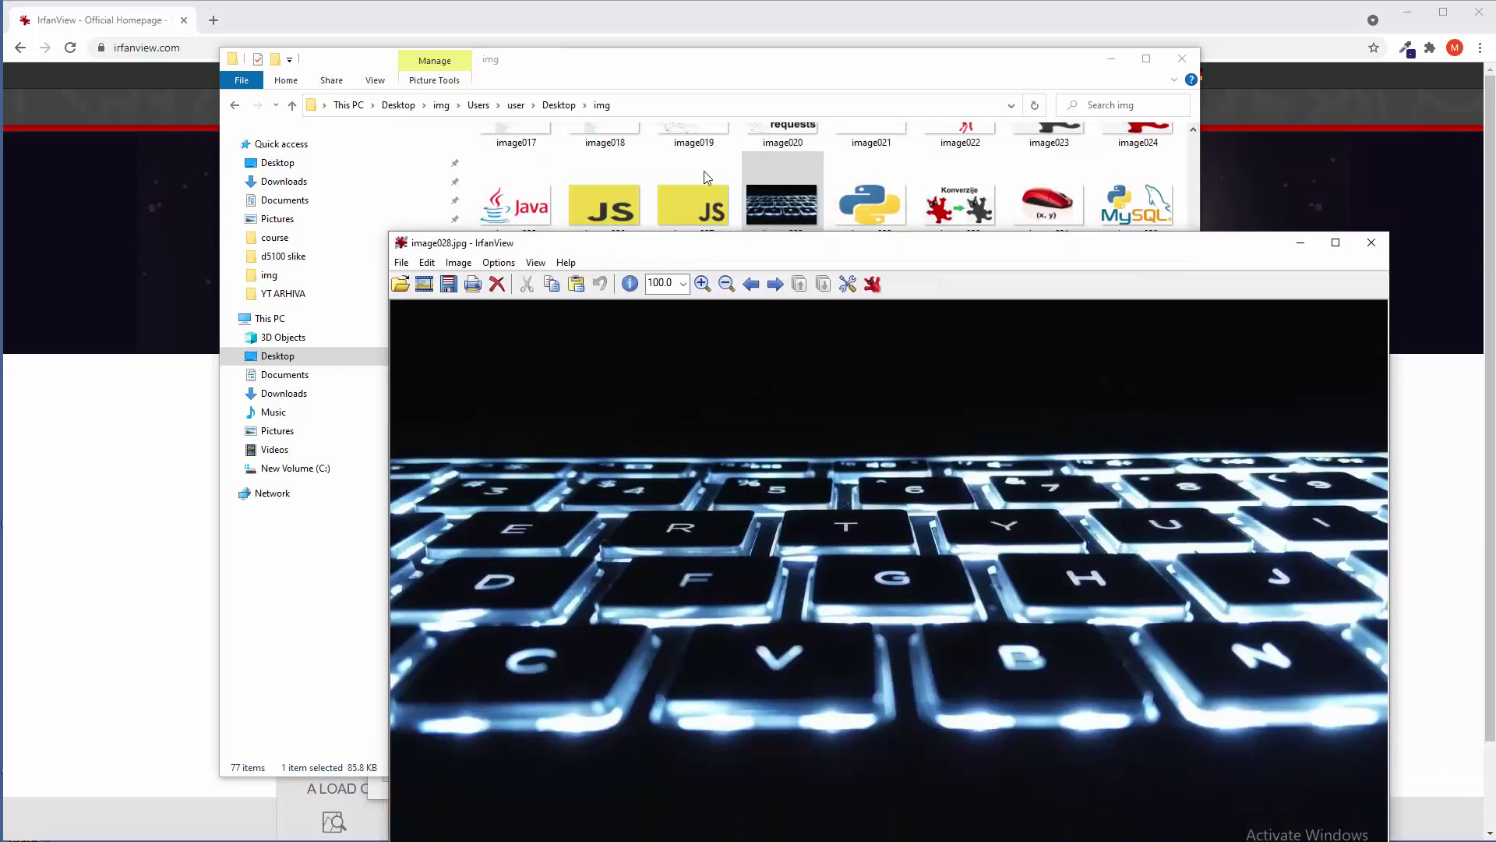
{"action": "key", "text": "i"}
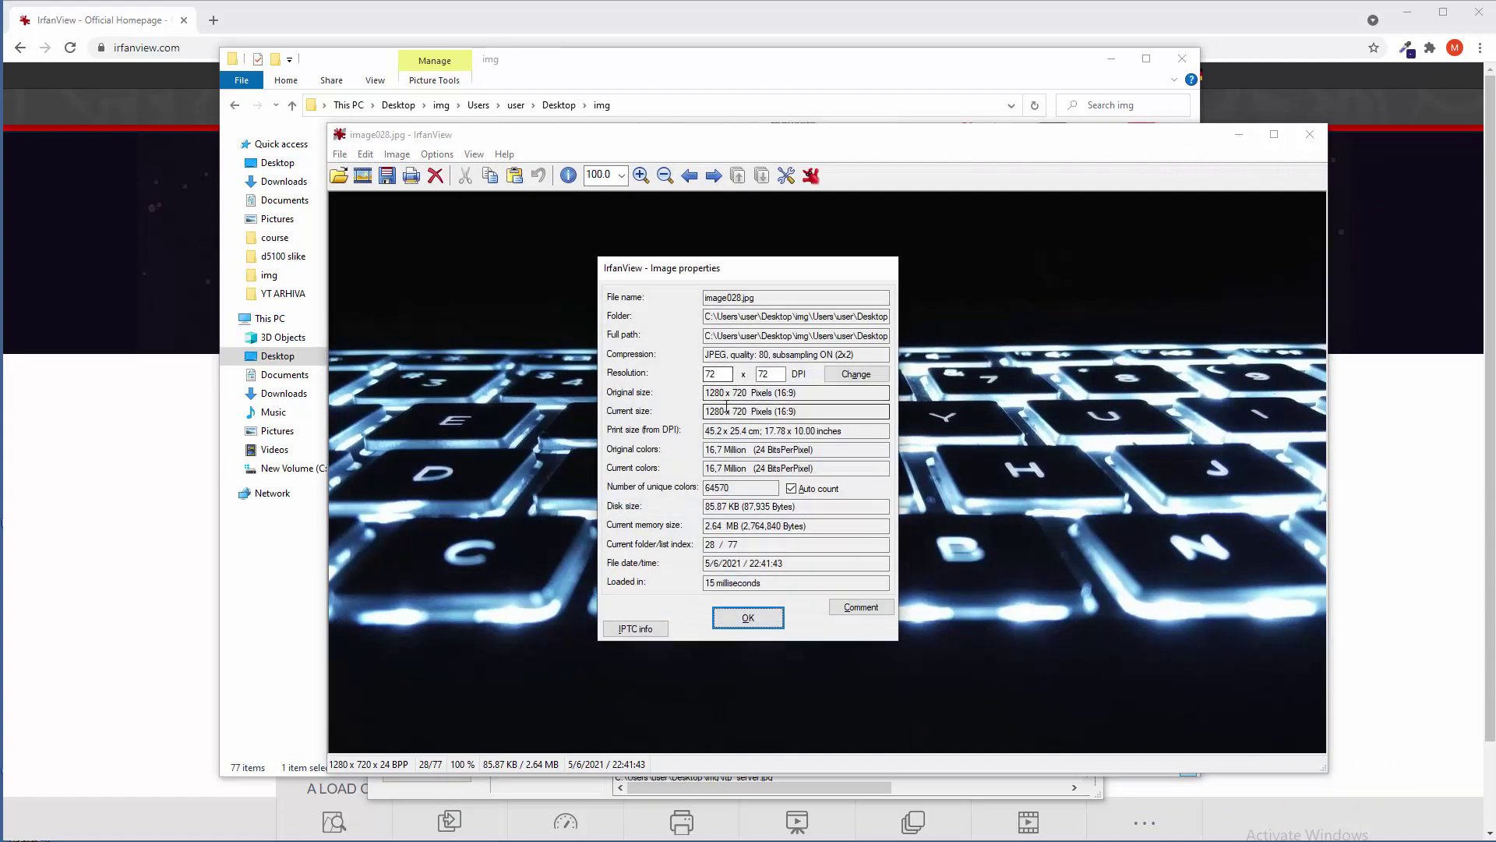
{"action": "left_click", "coordinate": [749, 617]}
Load the turtle image image061.jpg and confirm it is also 1280 × 720.
{"action": "left_click_drag", "start_coordinate": [764, 135], "coordinate": [724, 586]}
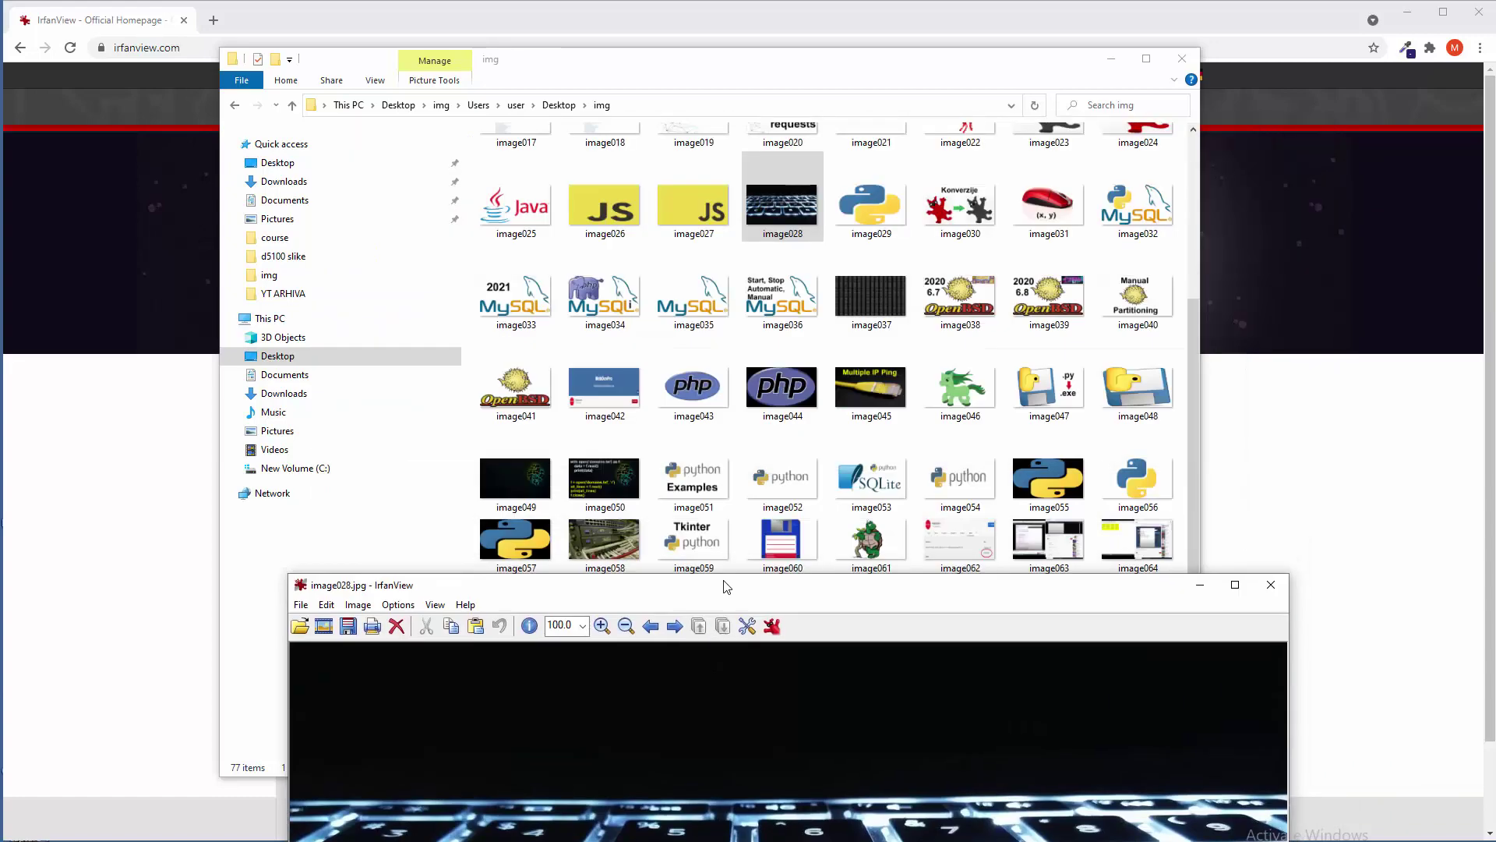
{"action": "left_click_drag", "start_coordinate": [870, 538], "coordinate": [764, 676]}
{"action": "left_click_drag", "start_coordinate": [738, 271], "coordinate": [678, 99]}
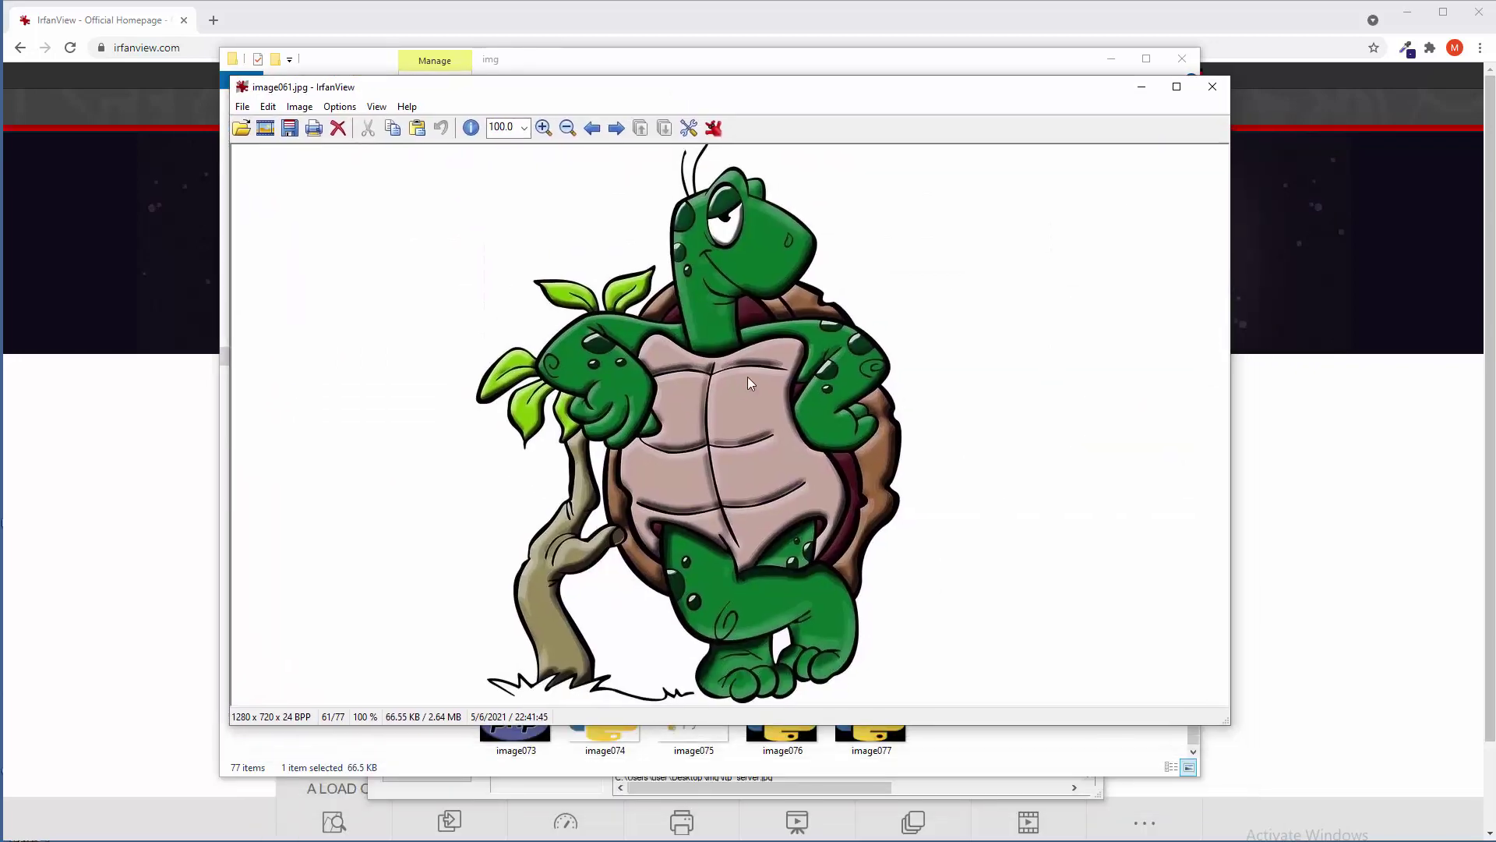
{"action": "key", "text": "i"}
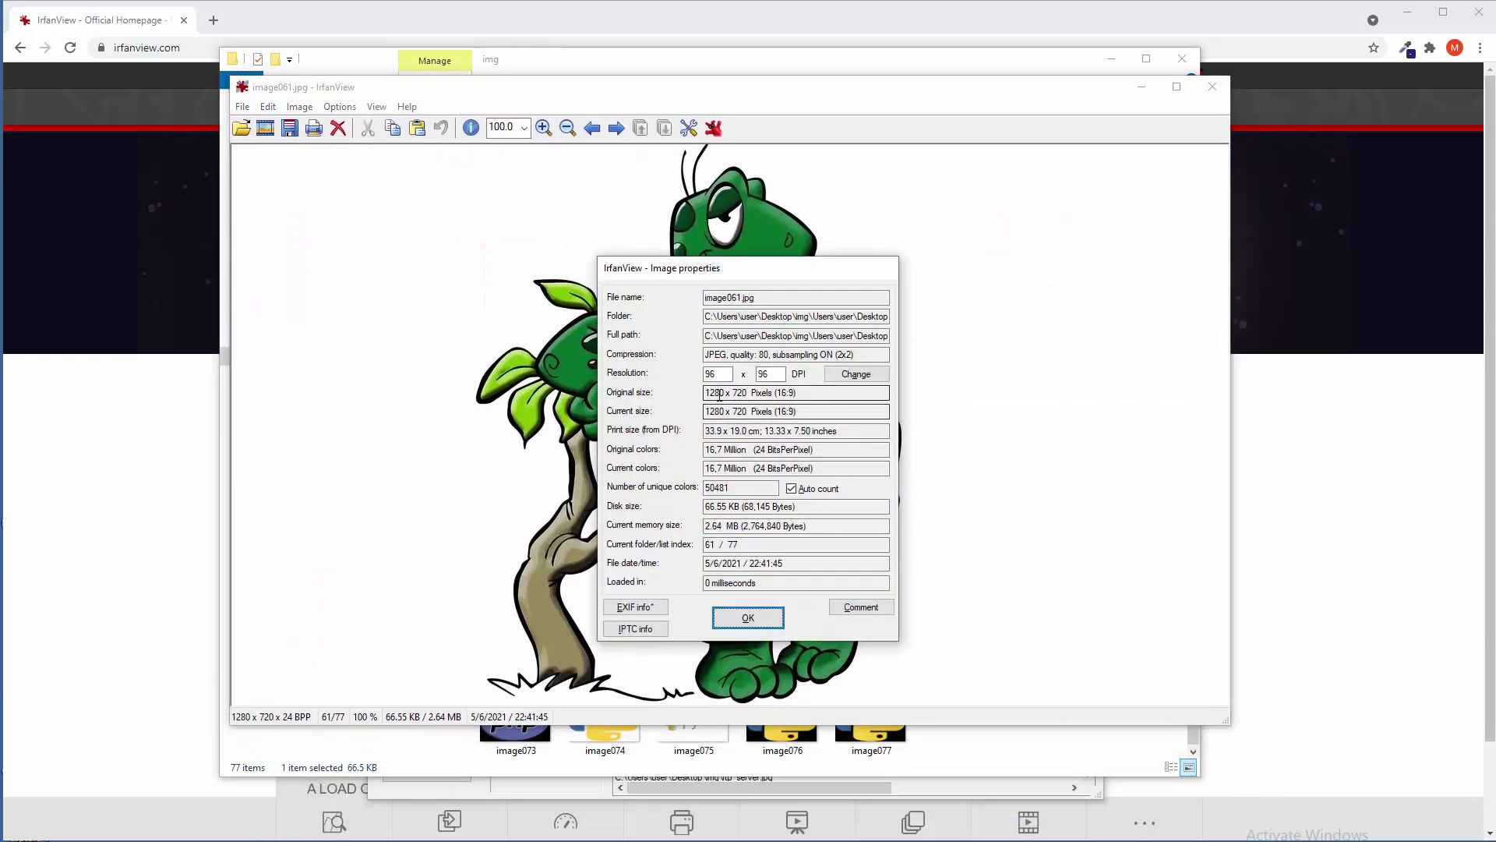
{"action": "left_click", "coordinate": [748, 617]}
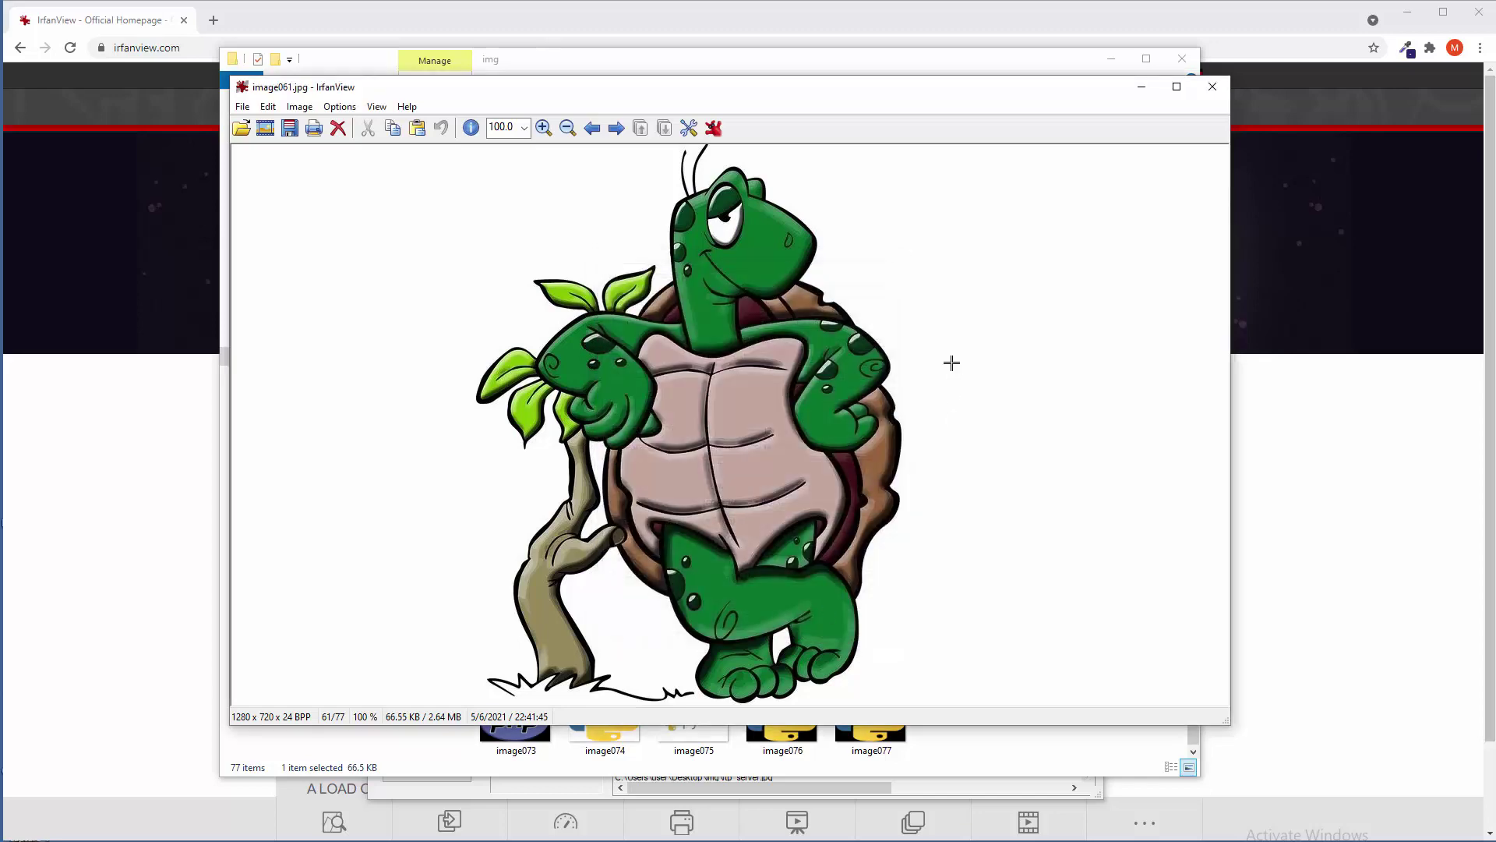
Close the image viewer window and the Batch conversion dialog.
{"action": "key", "text": "Escape"}
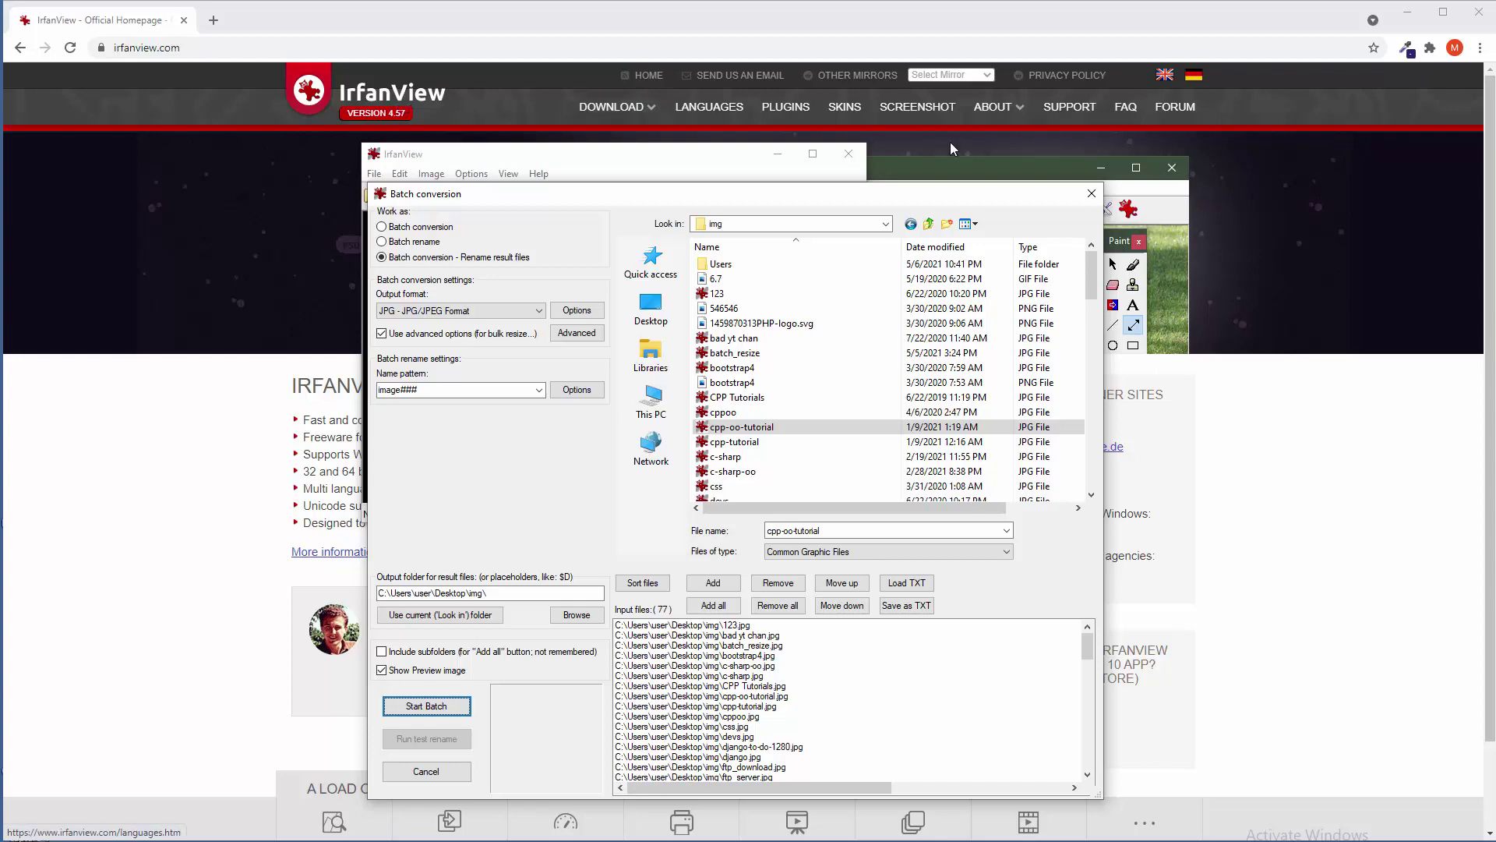
{"action": "left_click", "coordinate": [1091, 193]}
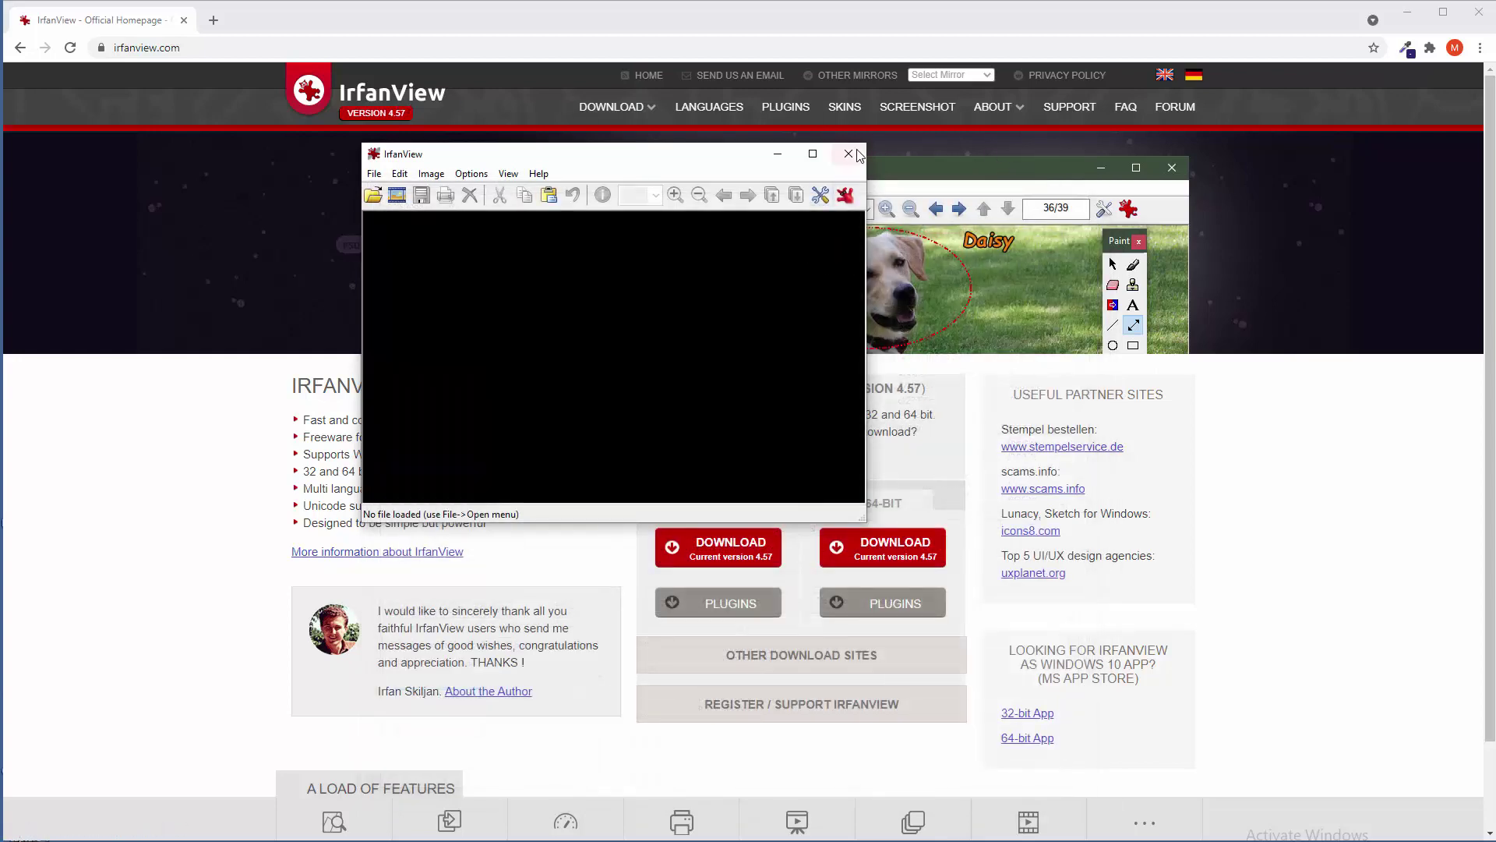